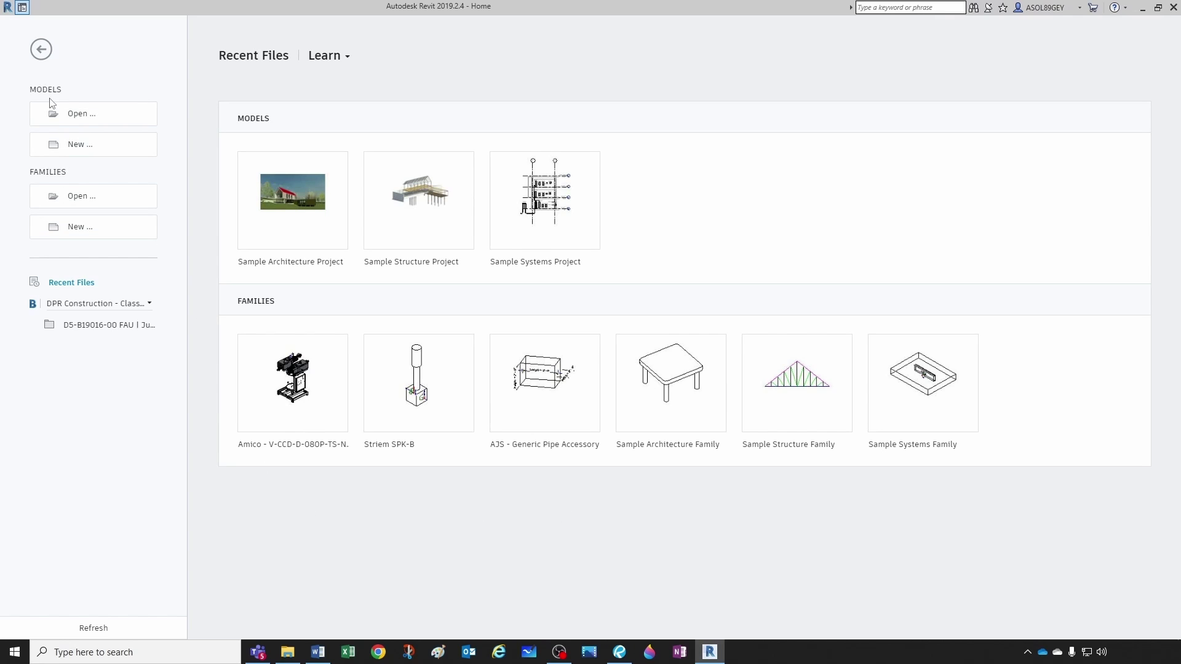
Create a new project from the Commercial-Default.rte template in the US Imperial templates folder
left_click(80, 147)
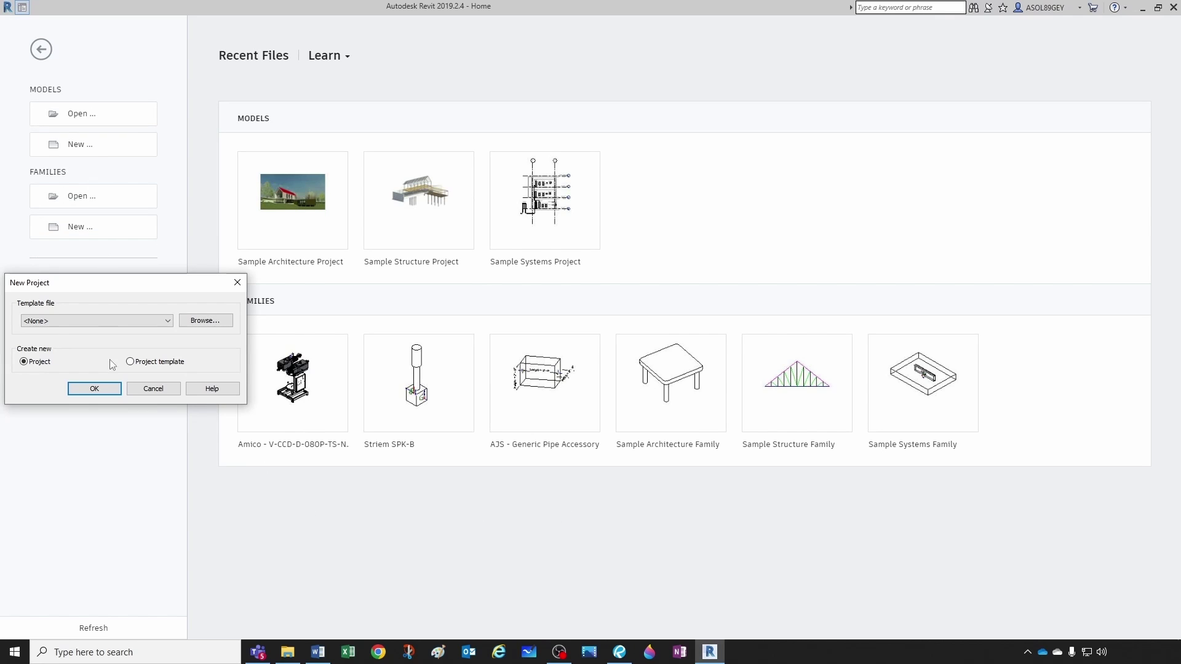
left_click(161, 322)
left_click(190, 330)
left_click(205, 320)
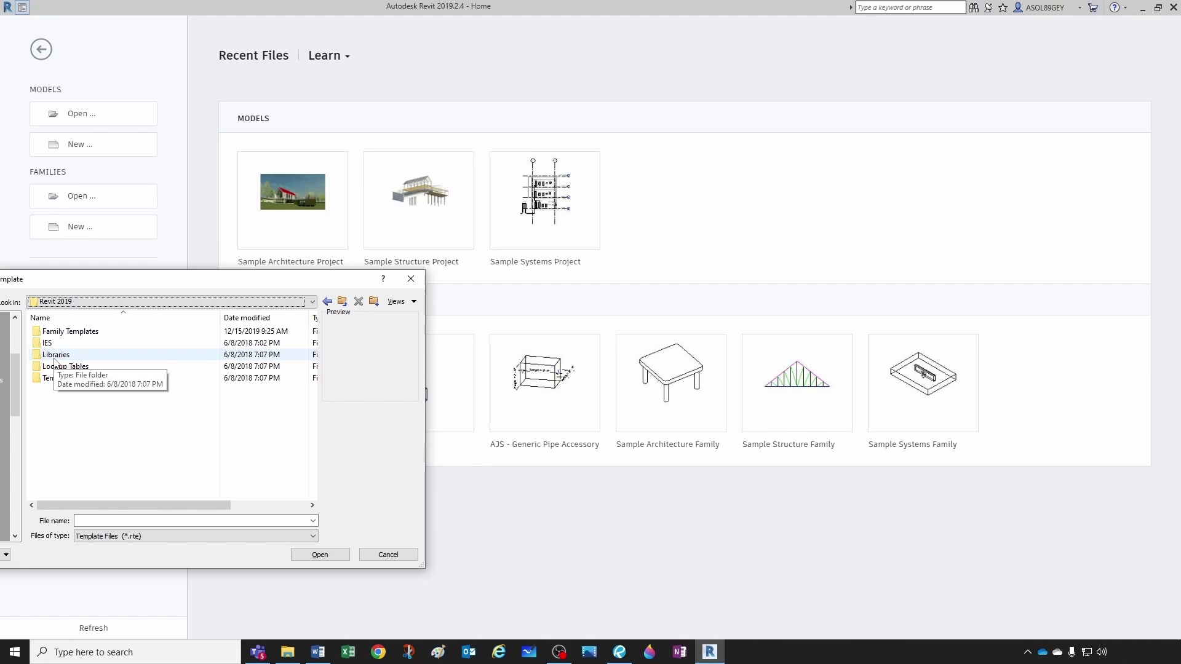
double_click(60, 378)
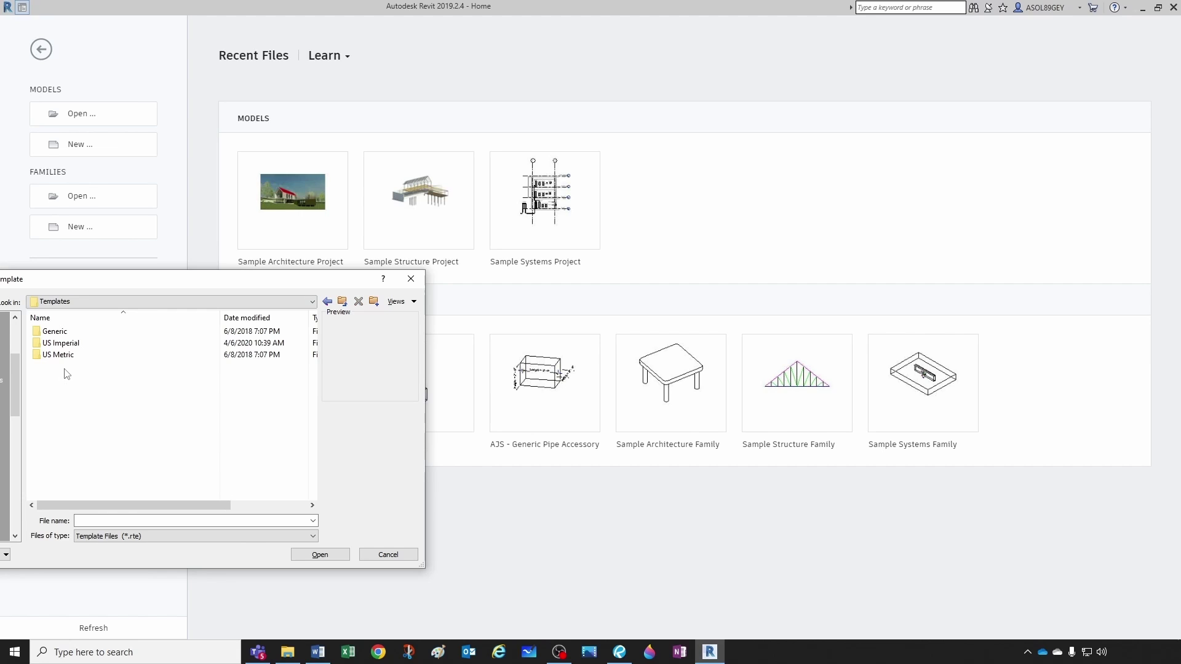
double_click(57, 344)
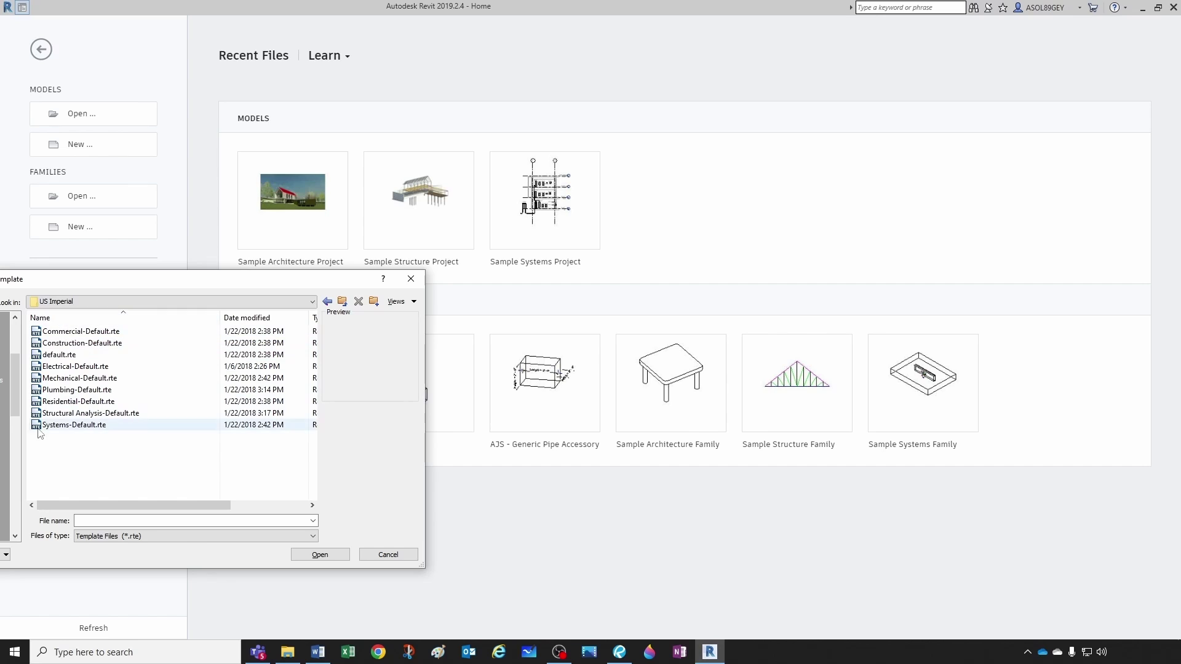
left_click(52, 343)
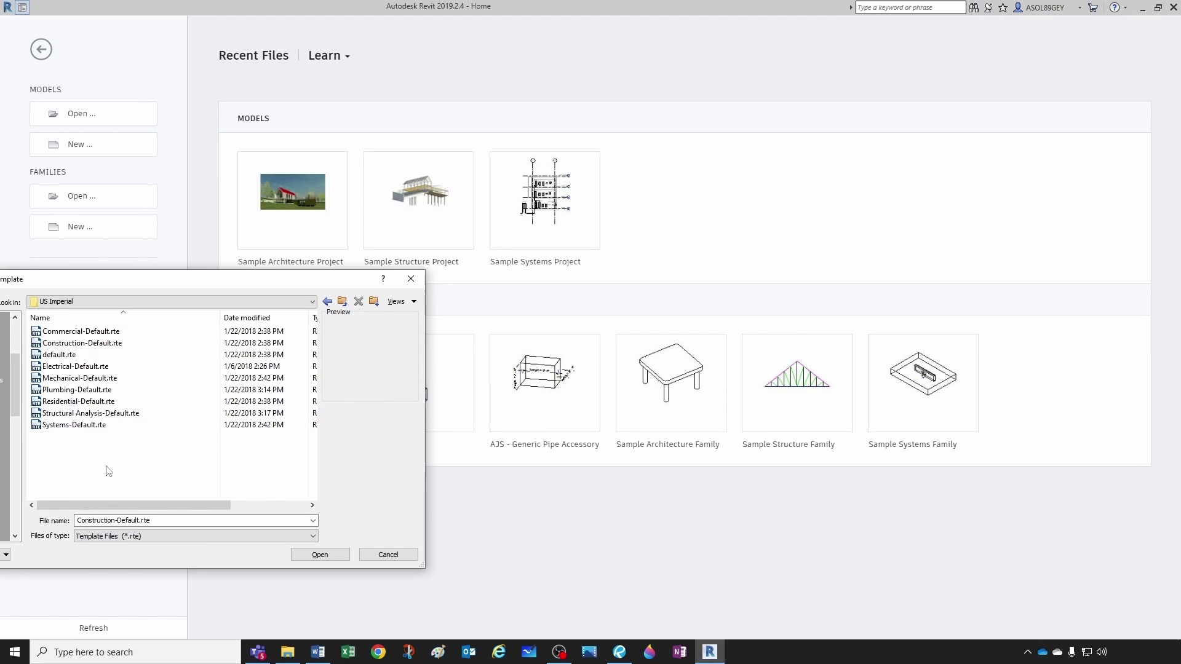
left_click(62, 332)
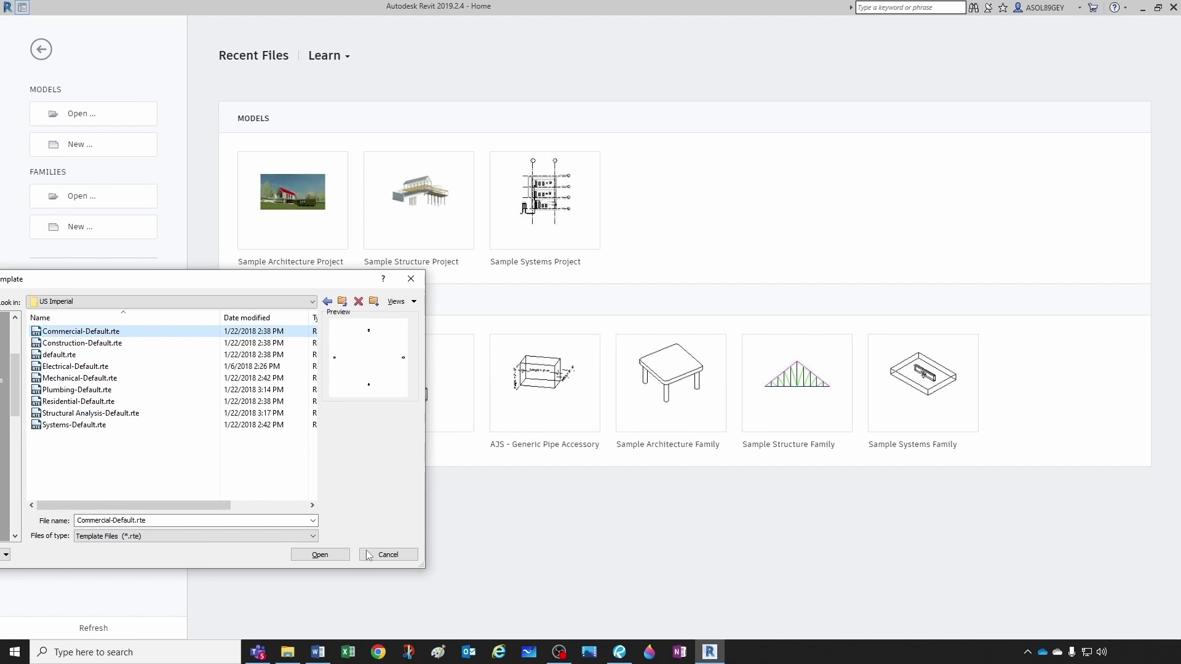
left_click(340, 555)
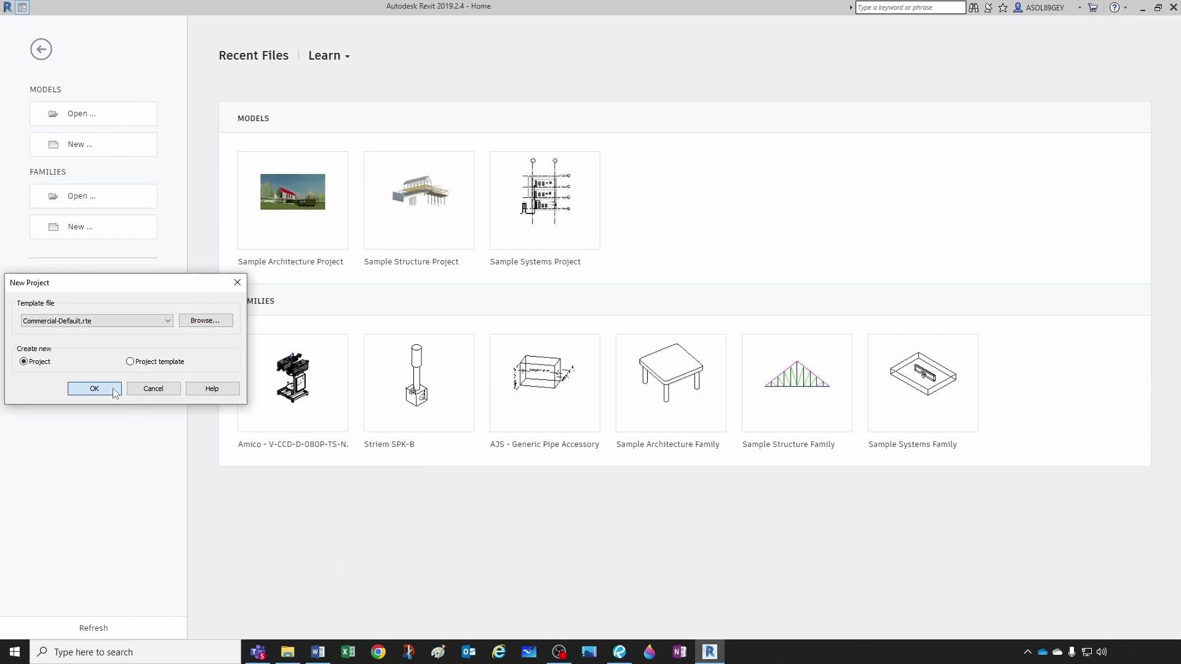
left_click(94, 388)
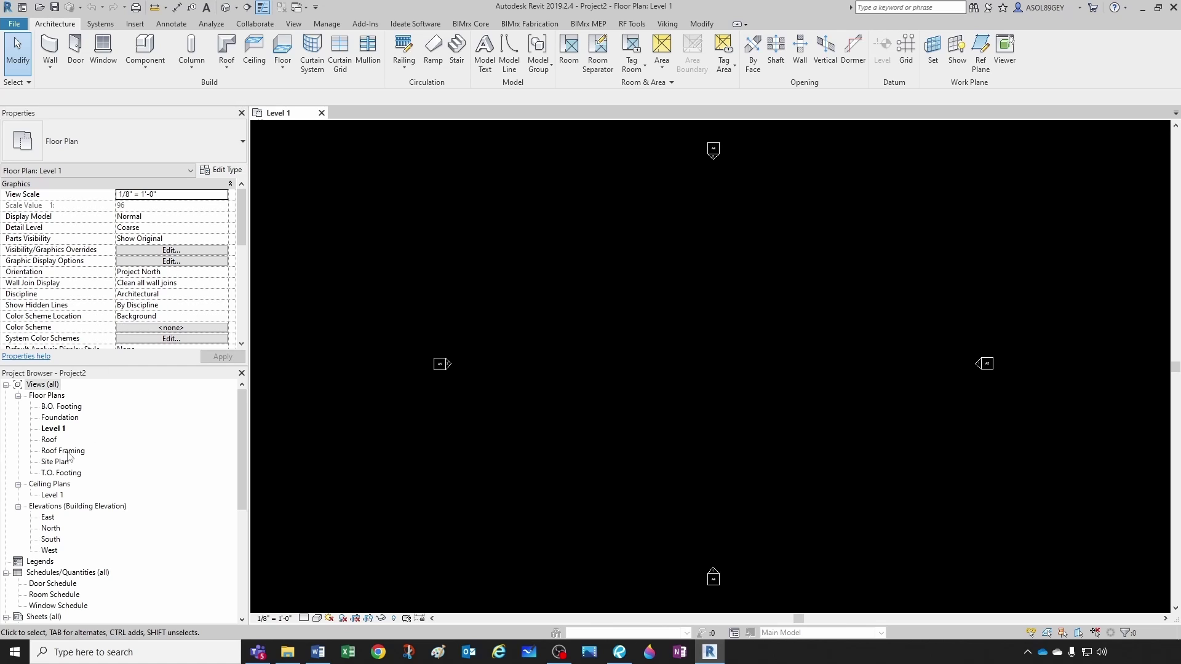
scroll(500, 422, "down", 1)
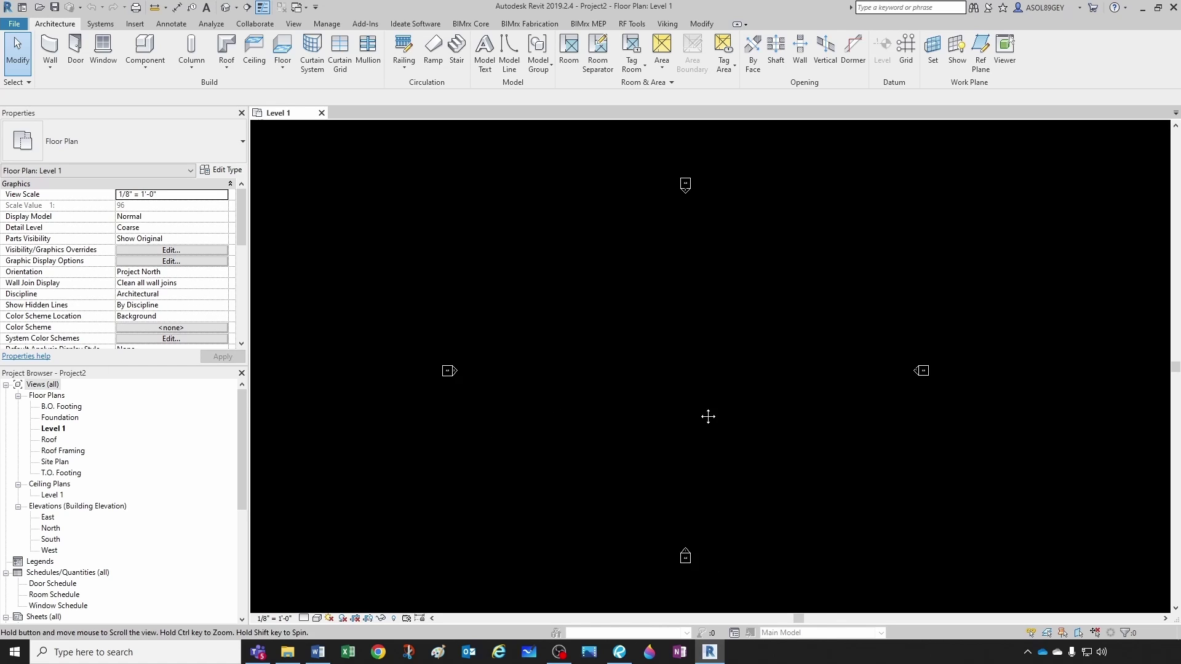
middle_click_drag(706, 416, 653, 425)
key("p")
key("i")
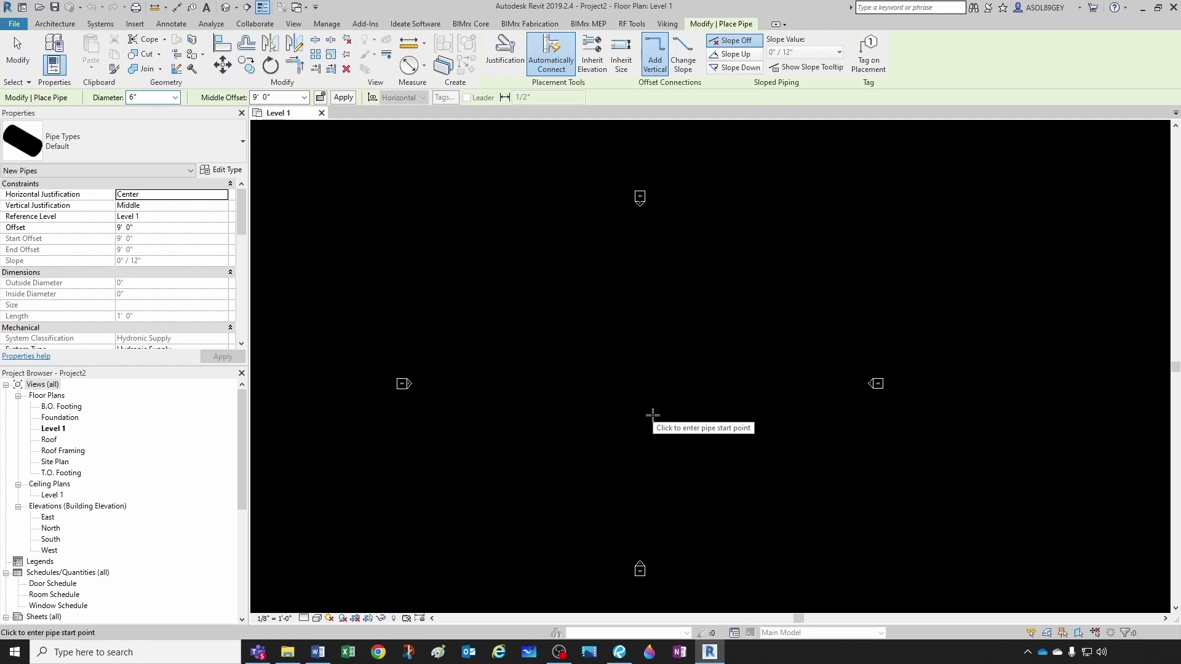
key("Escape")
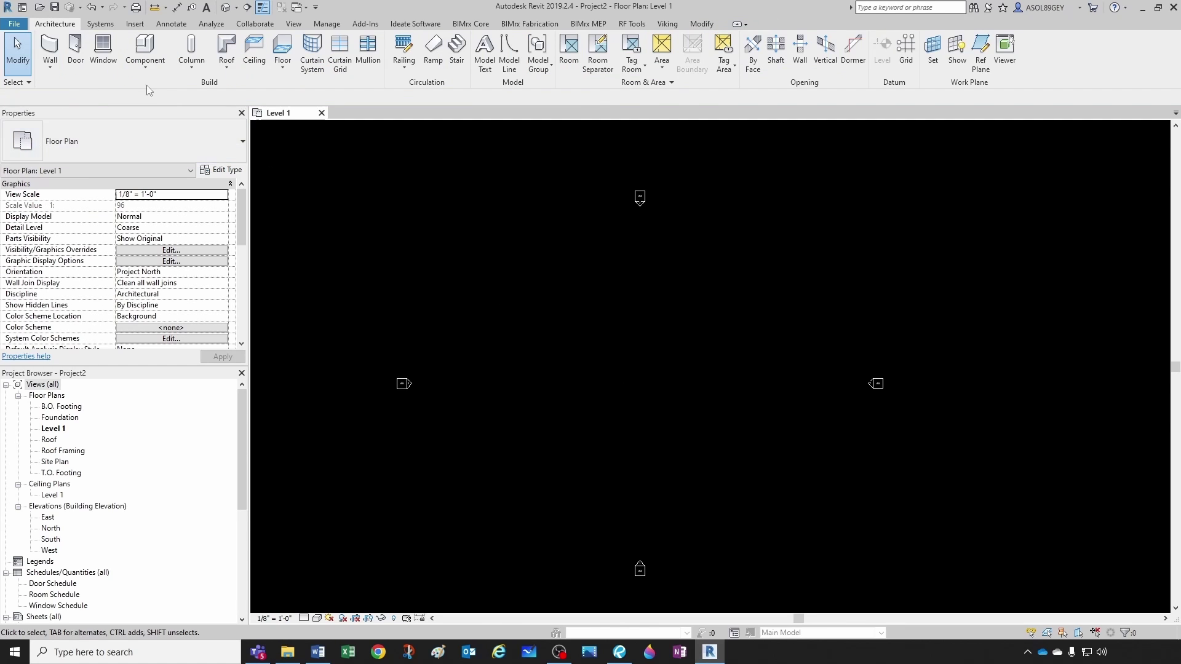
Draw a horizontal 6" pipe about 50' 6" long at a 9' 0" middle offset inside the Level 1 elevation markers
left_click(107, 27)
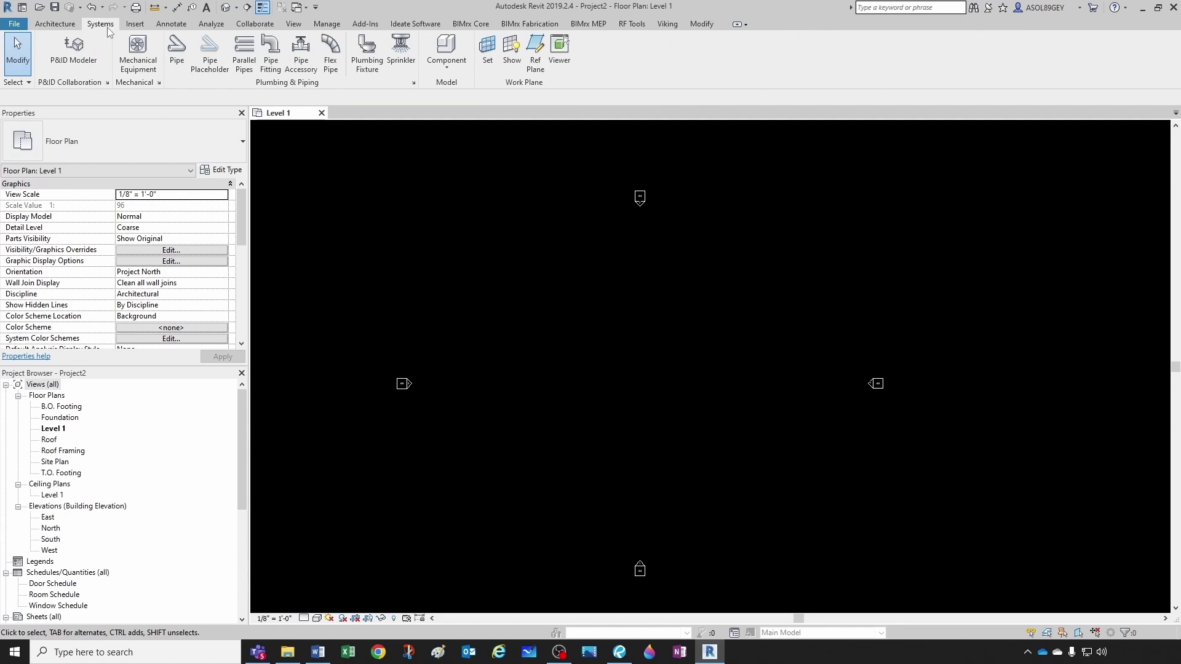
left_click(176, 61)
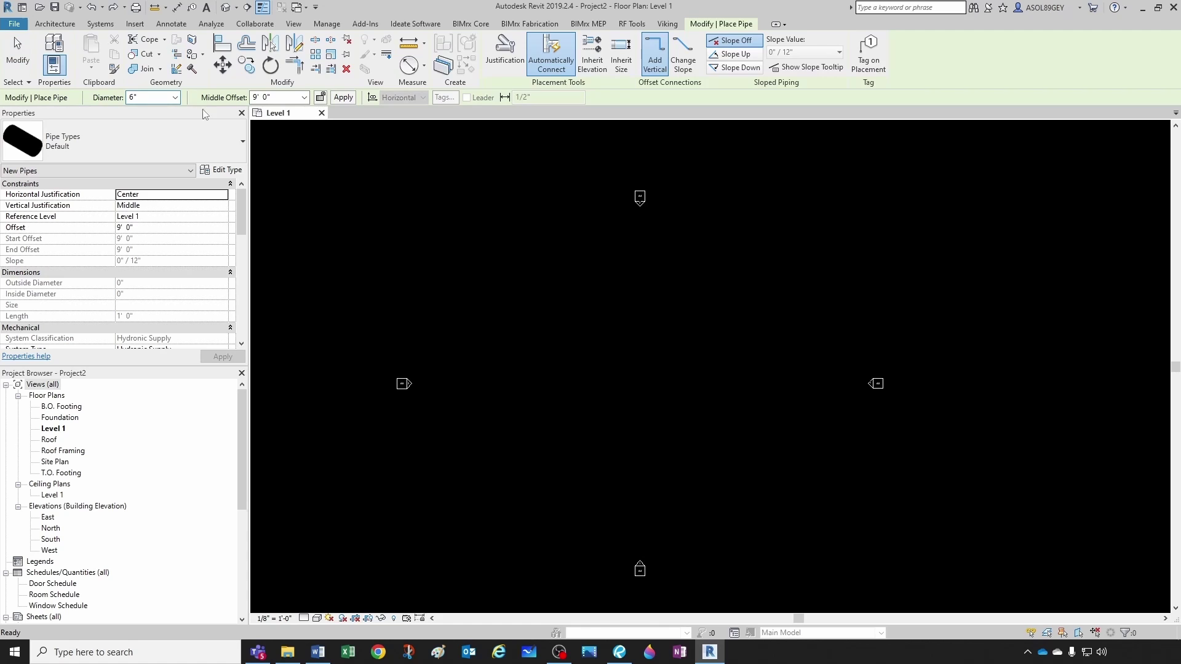
left_click(529, 364)
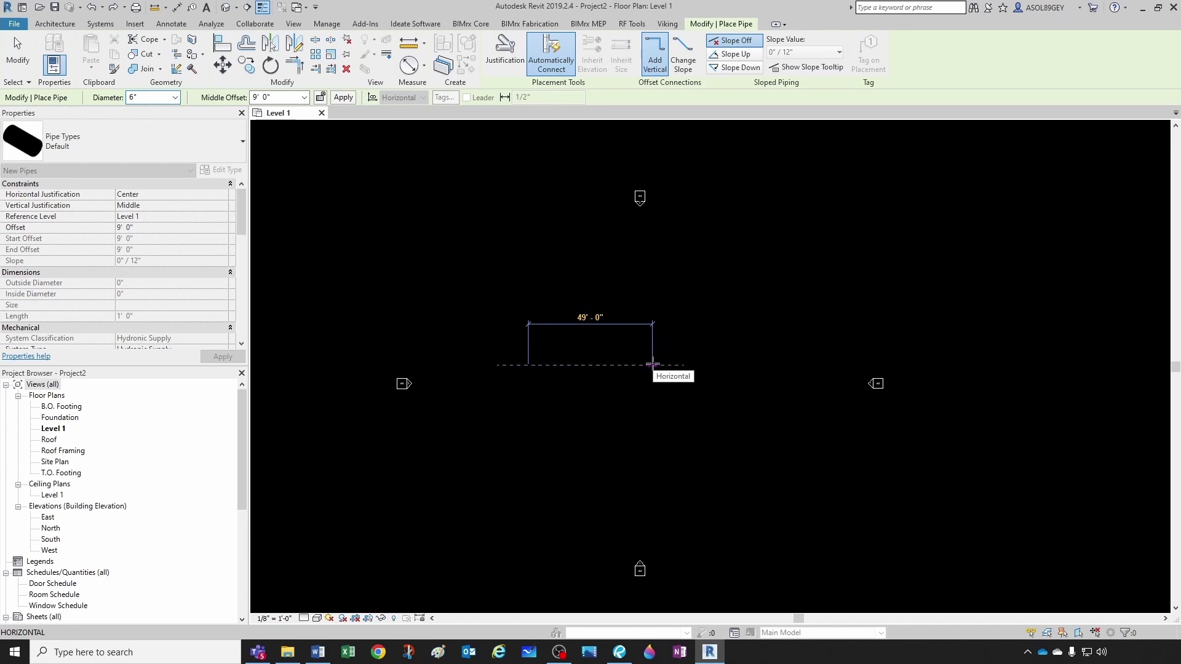
left_click(656, 365)
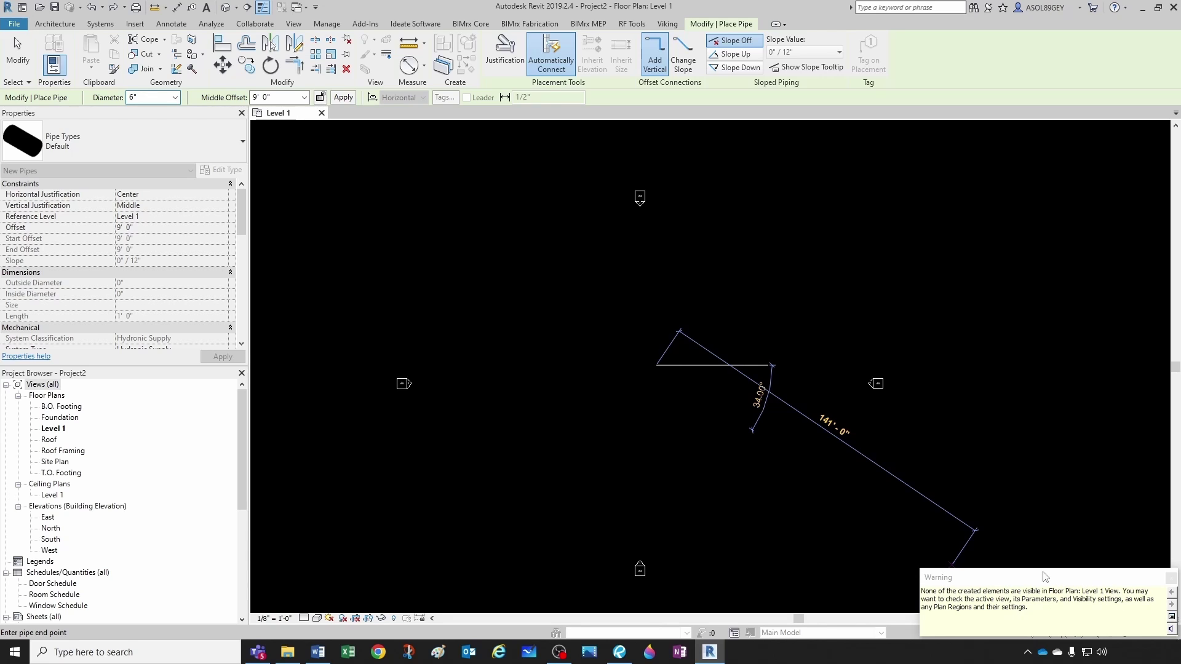
key("Escape")
key("Escape")
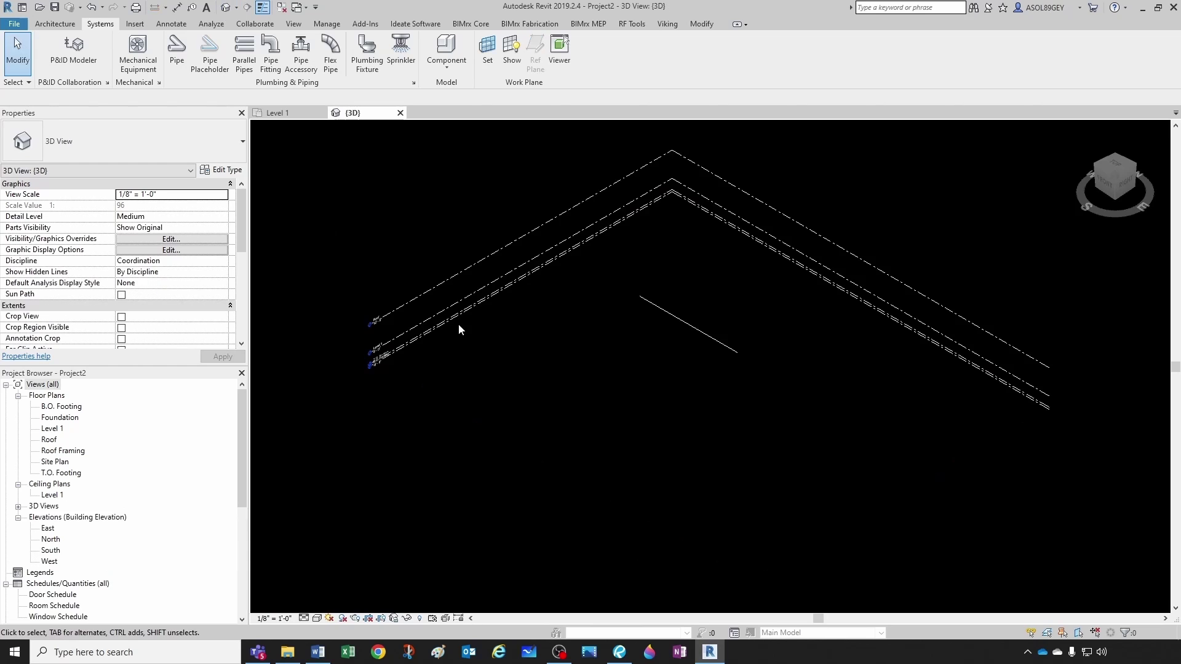
Set the detail level of the 3D view to Fine
scroll(668, 329, "up", 5)
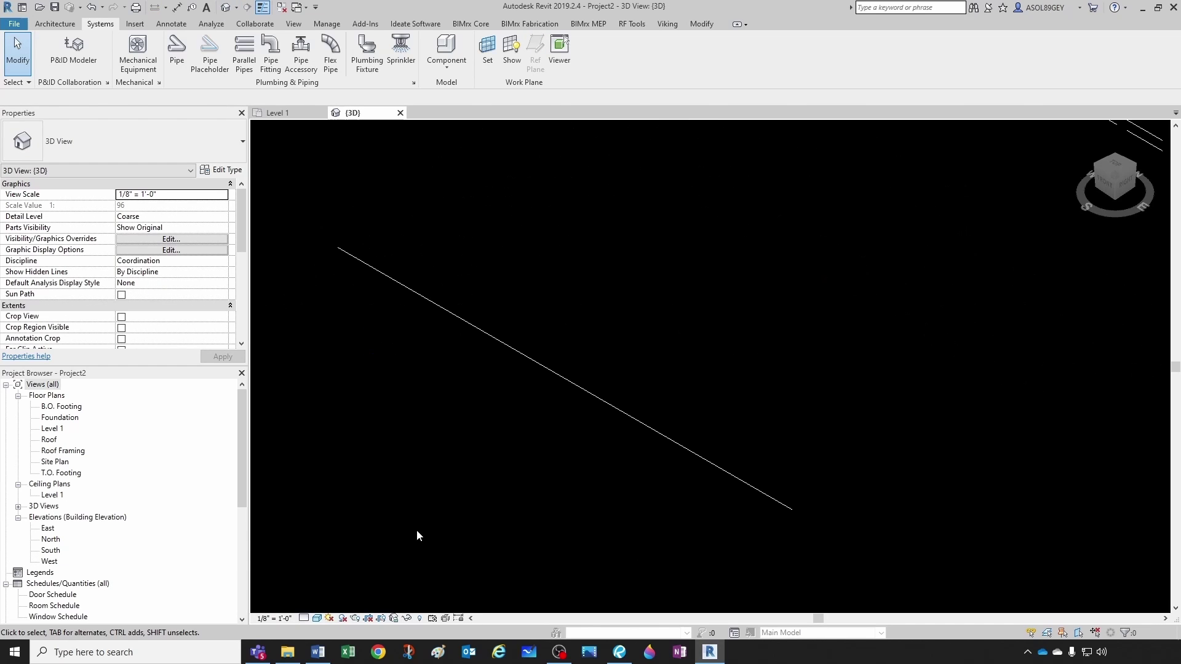
left_click(304, 618)
left_click(320, 605)
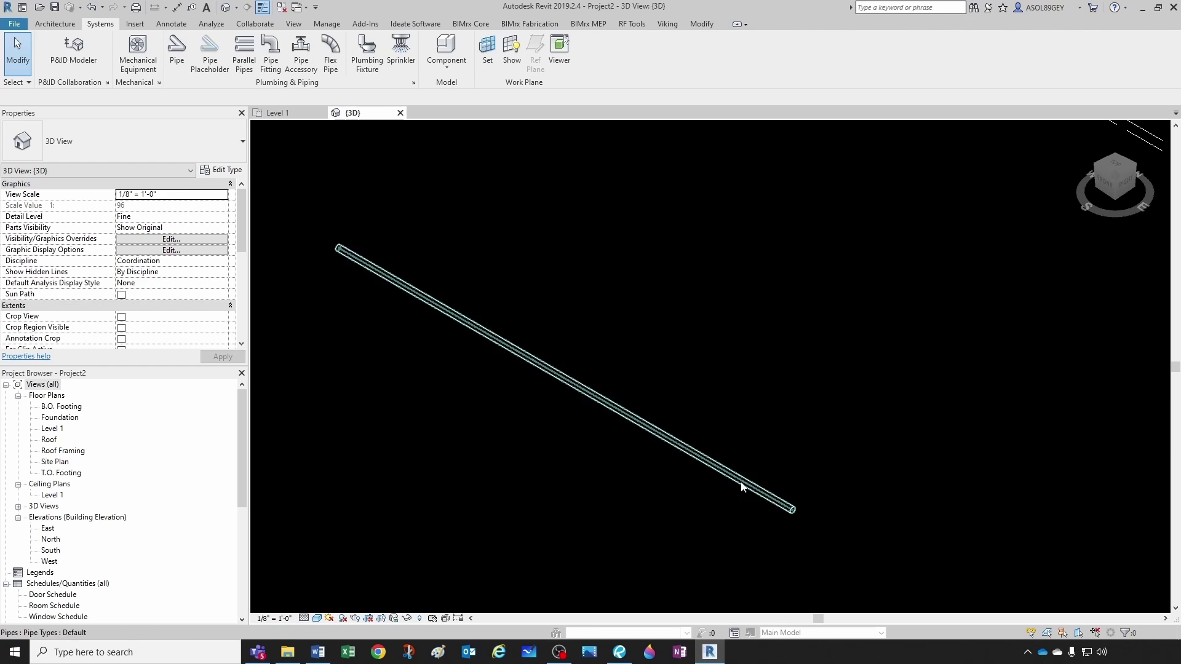
scroll(523, 503, "down", 5)
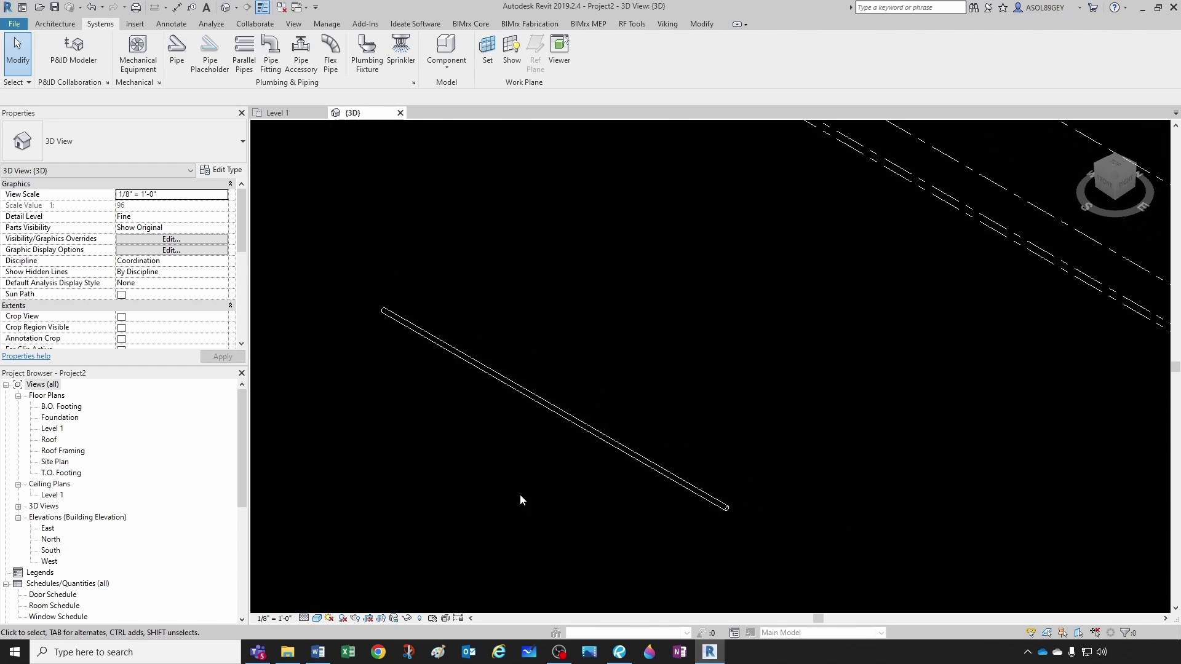
scroll(523, 473, "down", 2)
middle_click_drag(487, 488, 567, 480)
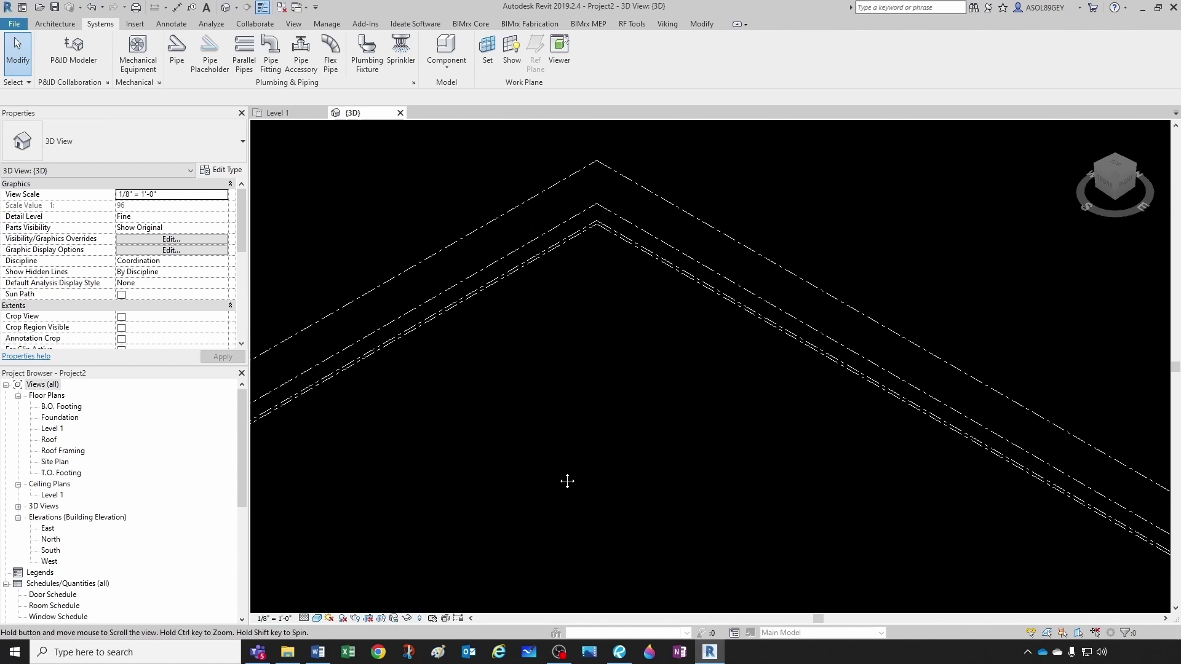
Check the Level 1 floor plan for the drawn pipe
left_click(277, 112)
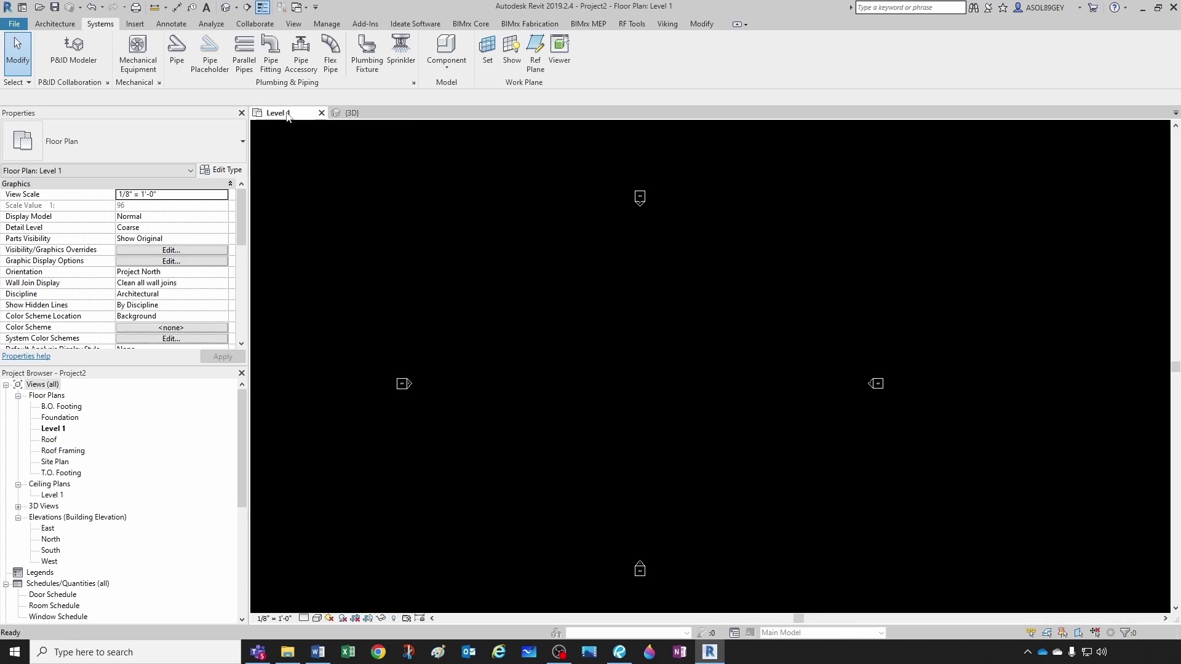
scroll(632, 366, "up", 2)
middle_click_drag(621, 389, 607, 395)
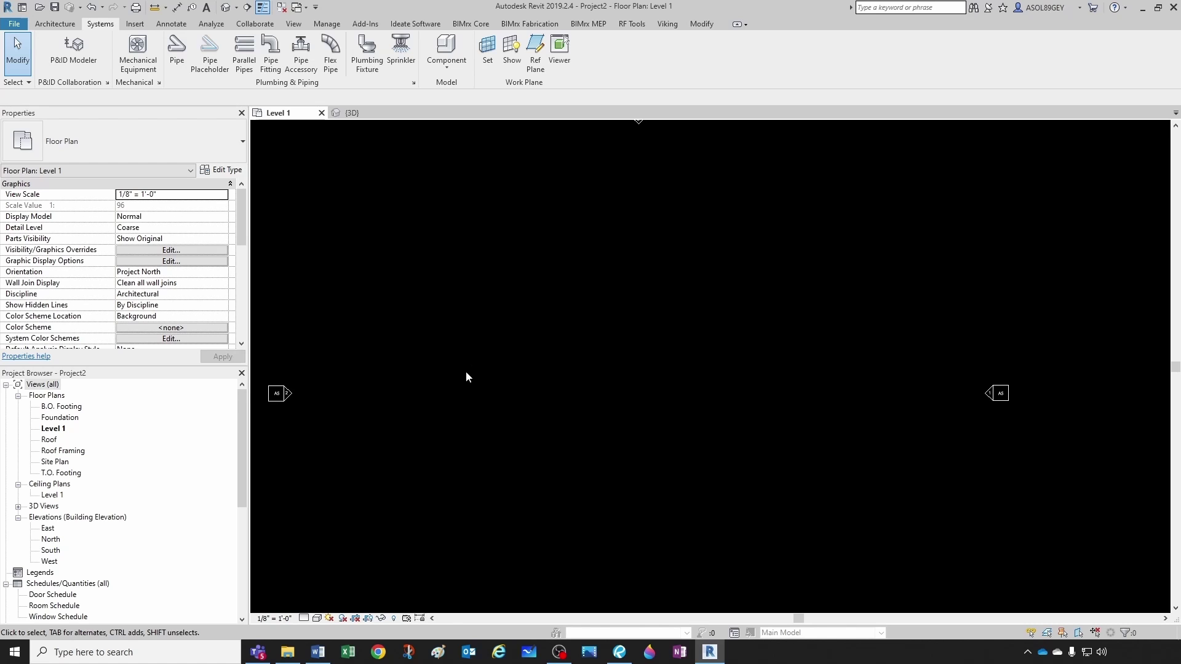
scroll(456, 346, "down", 3)
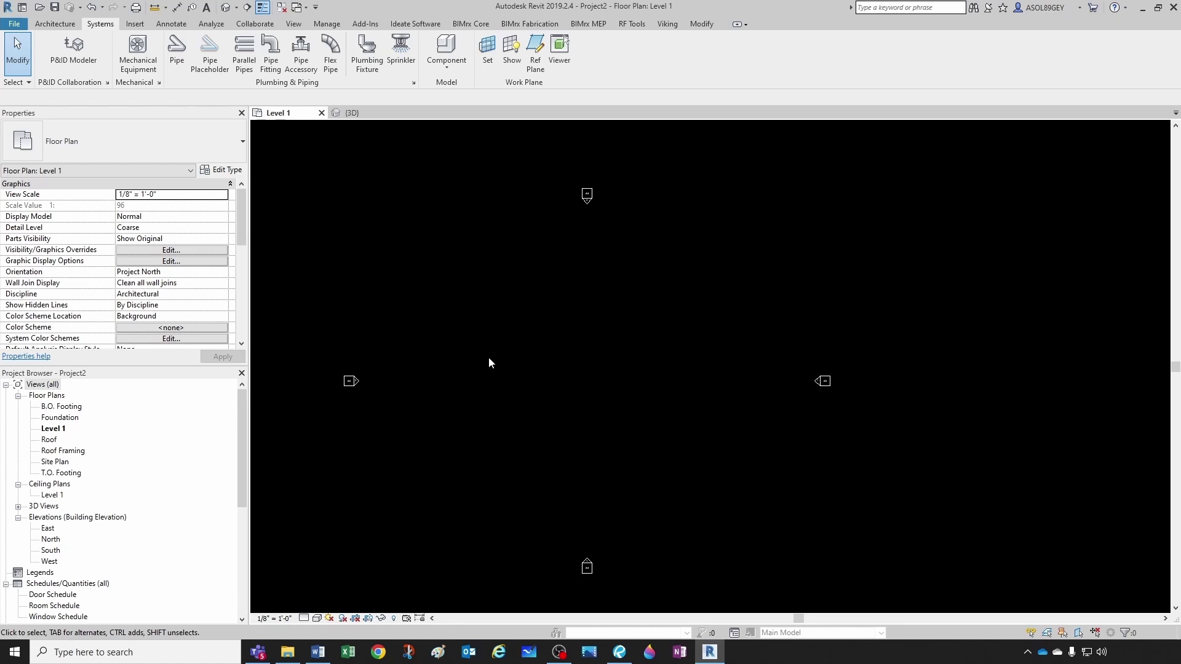
scroll(536, 369, "down", 3)
mouse_move(540, 357)
middle_mouse_down()
mouse_move(588, 377)
mouse_move(531, 356)
middle_mouse_up()
Set the pipe's middle offset to 4' 0" in the 3D view
left_click(352, 112)
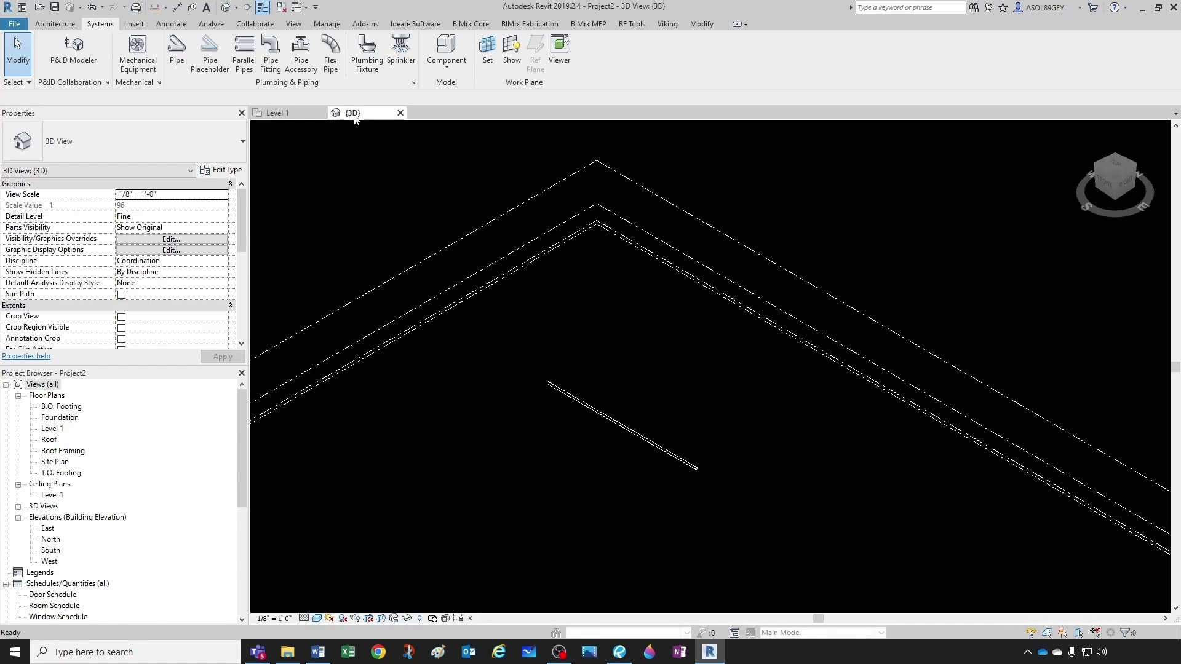
left_click(618, 431)
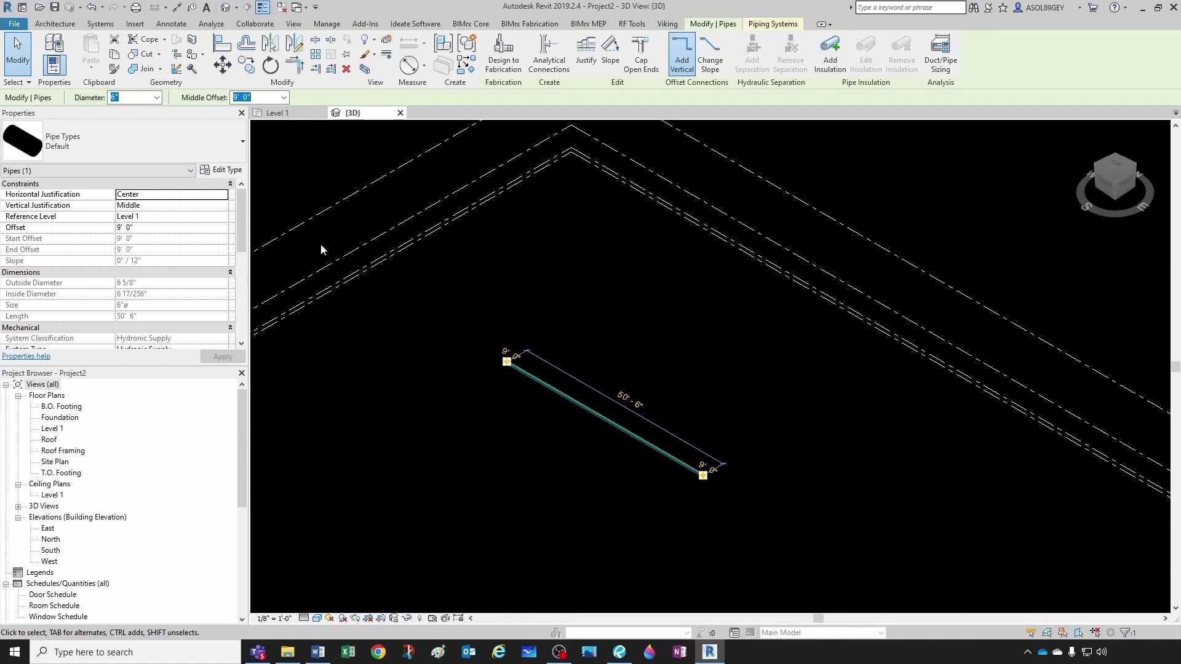
left_click(248, 101)
type("4")
key("Return")
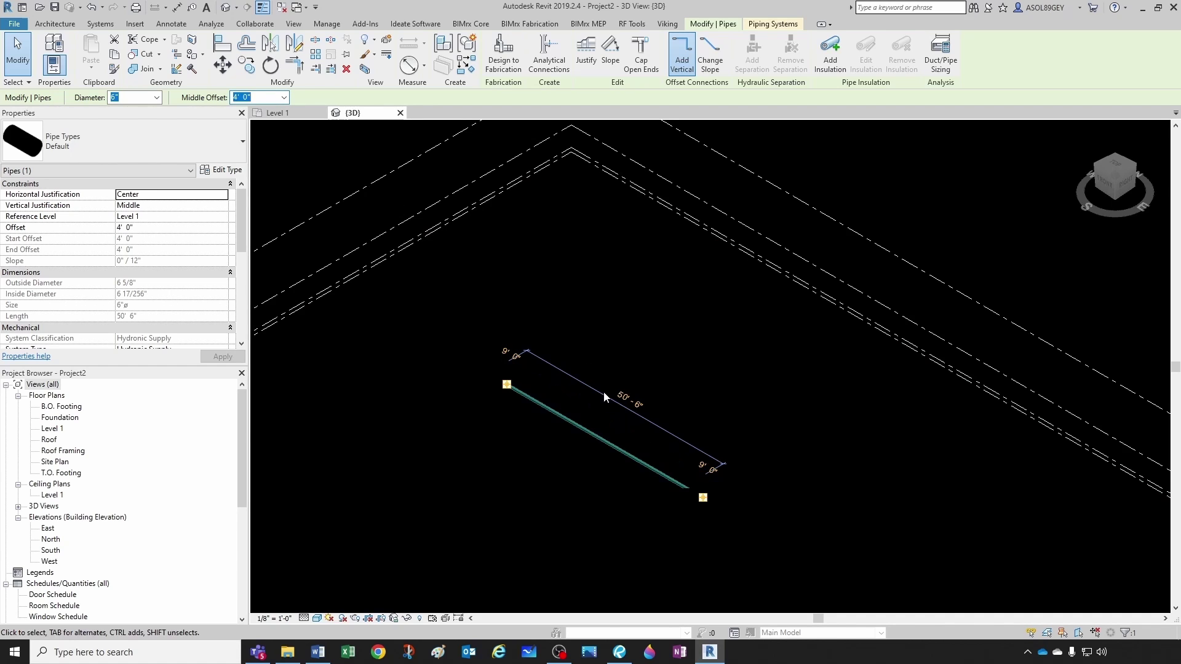
left_click(605, 392)
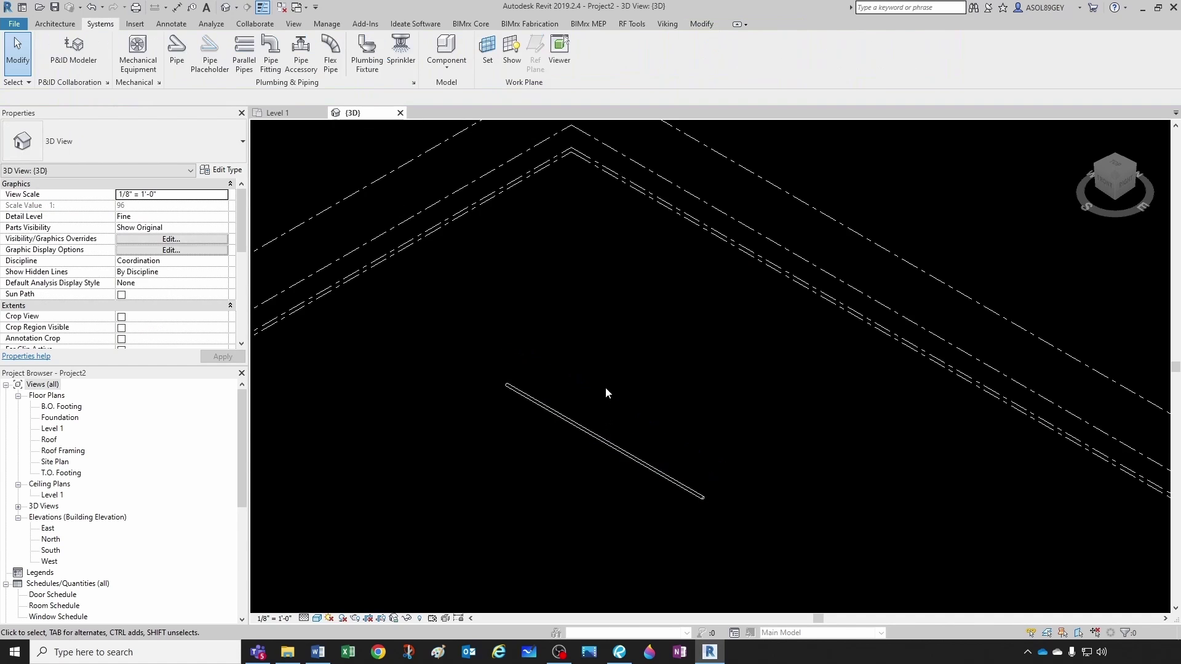
Change the cut plane offset in the view range of the Level 1 floor plan
left_click(294, 113)
scroll(430, 353, "up", 3)
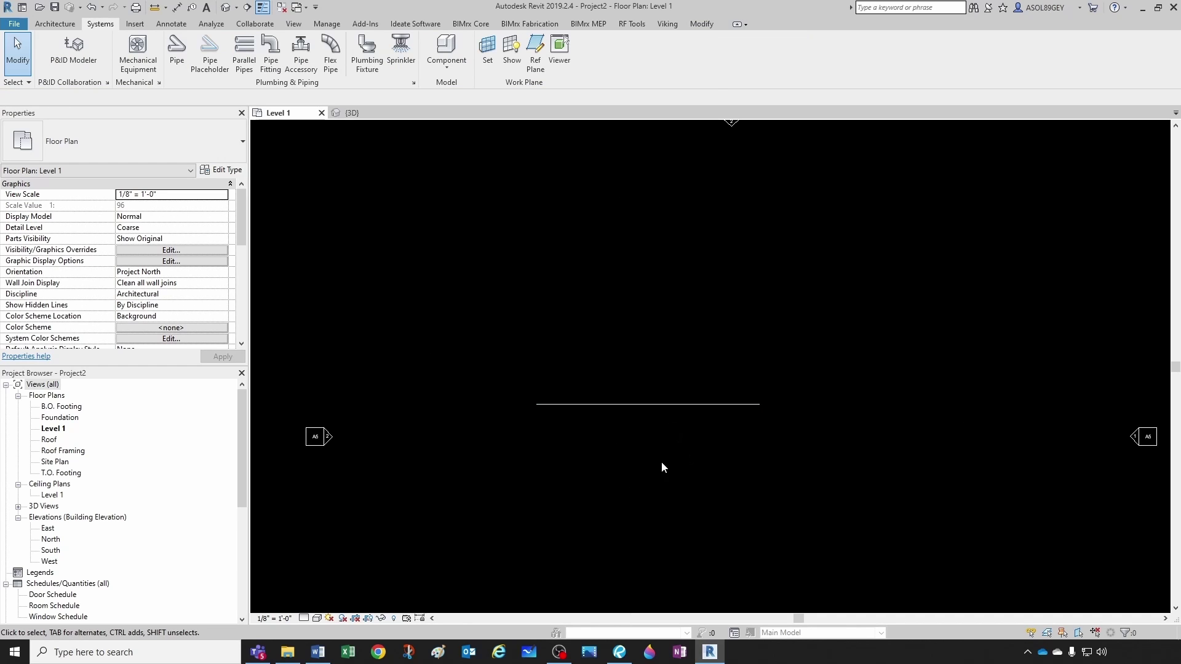
middle_click_drag(661, 462, 686, 458)
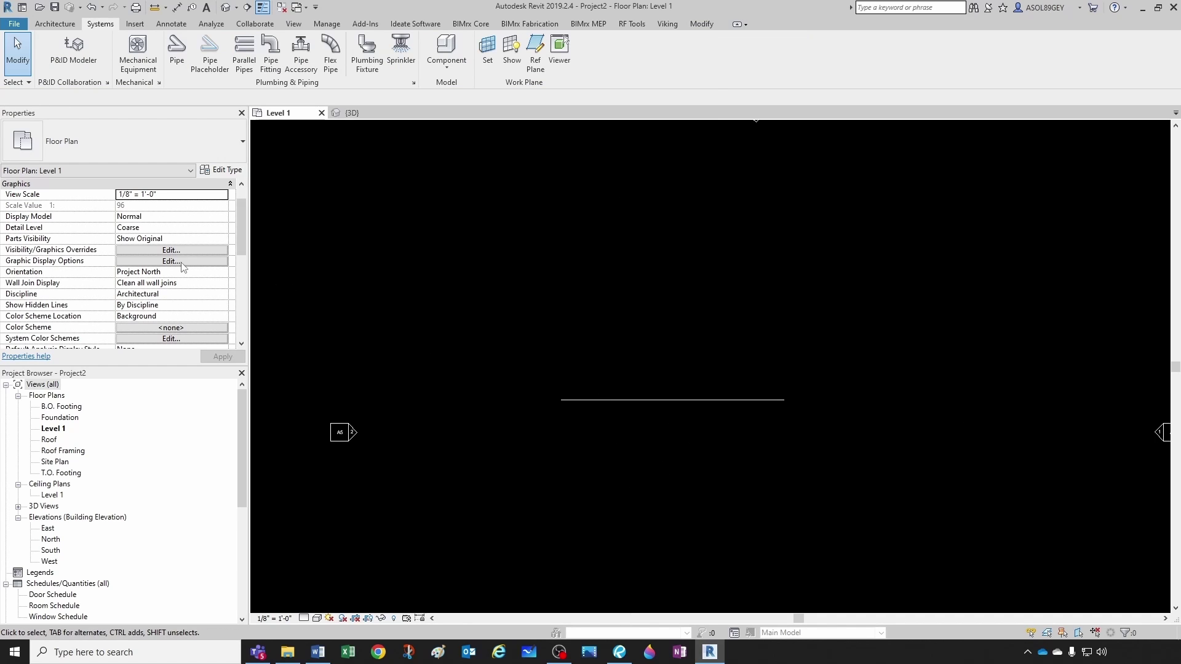
scroll(28, 259, "down", 5)
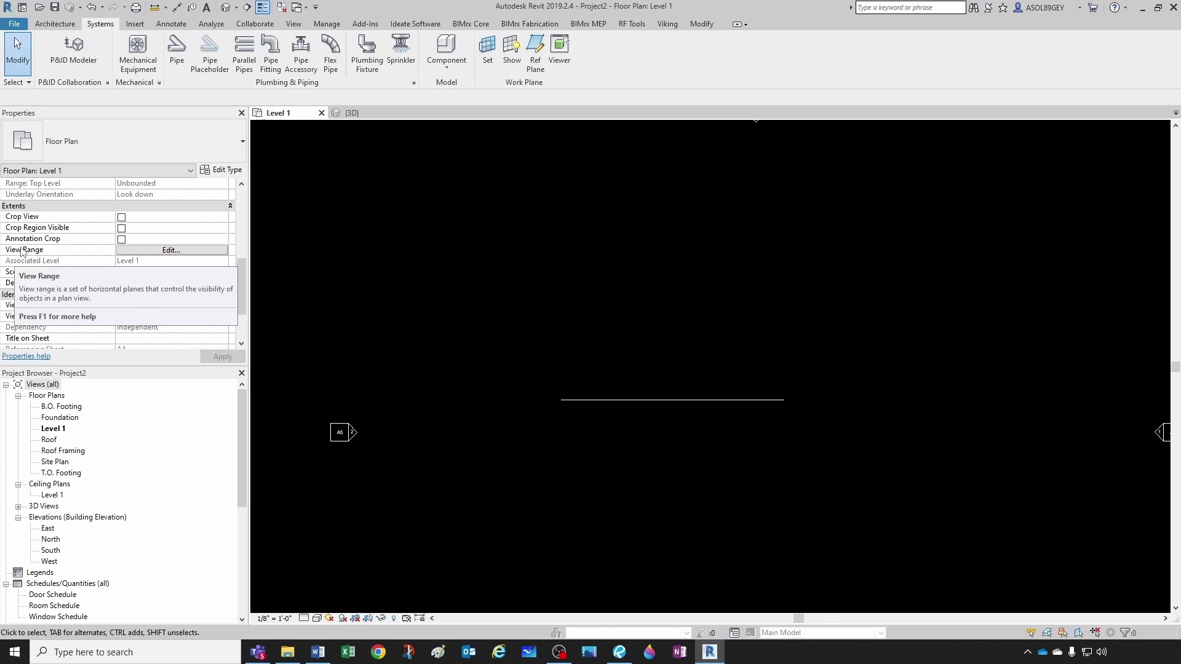
left_click(131, 251)
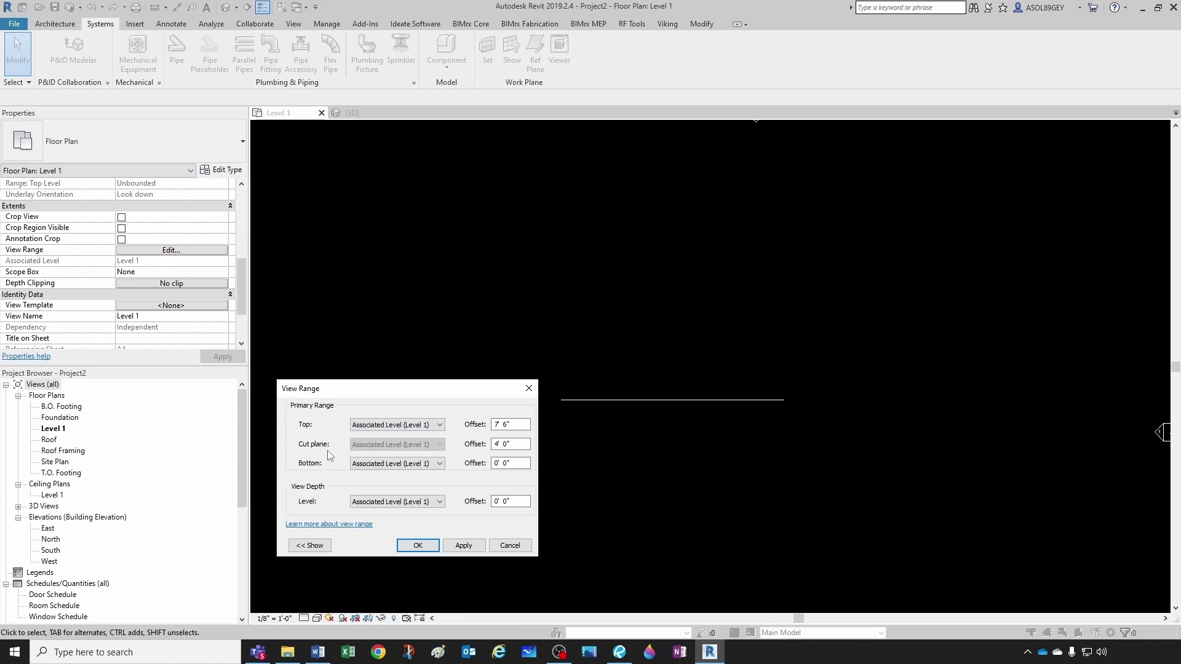
left_click(504, 446)
left_click_drag(522, 444, 465, 449)
left_click(417, 545)
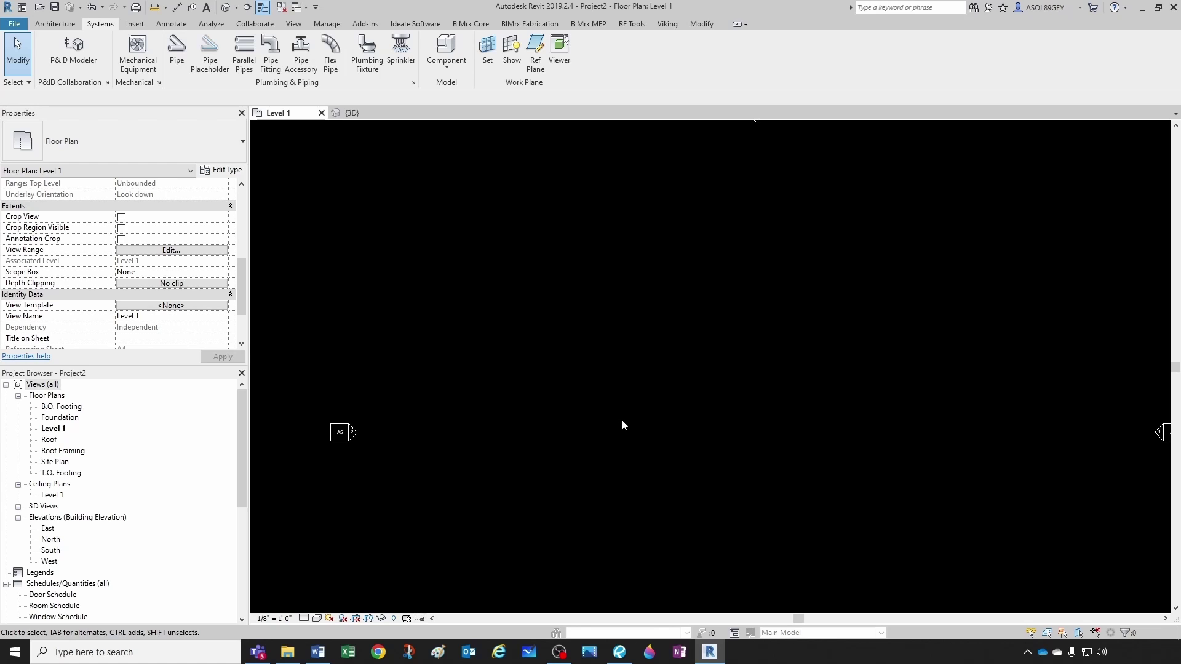
scroll(166, 263, "up", 2)
scroll(521, 371, "down", 3)
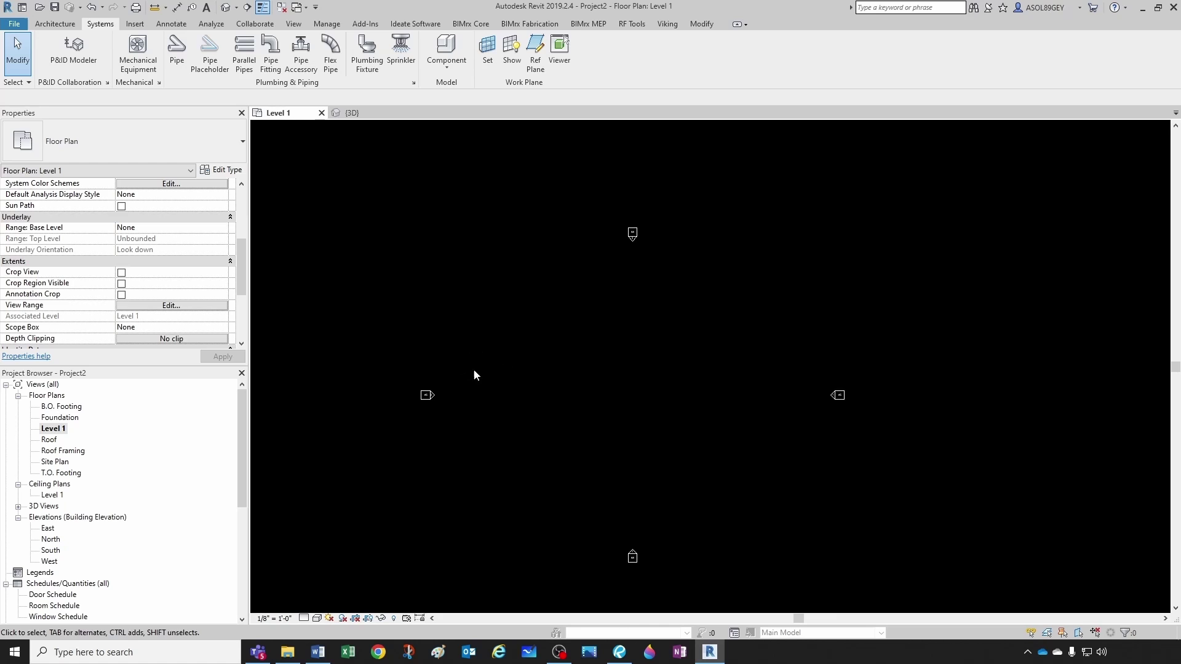
middle_click_drag(474, 374, 433, 395)
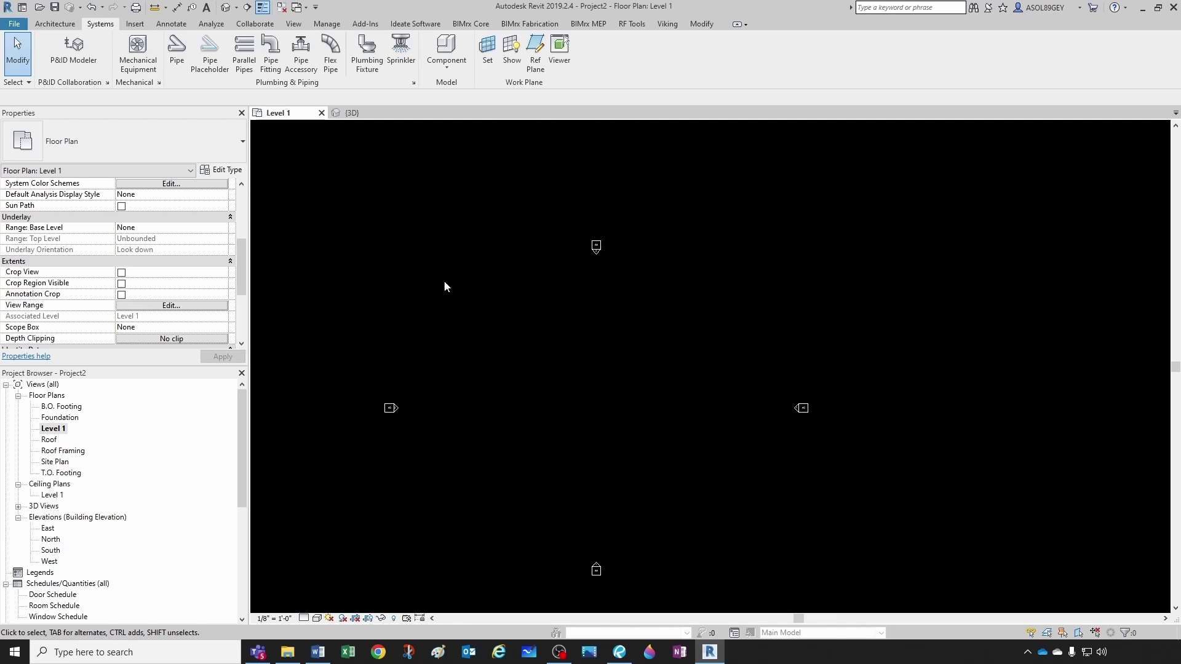
scroll(435, 348, "down", 1)
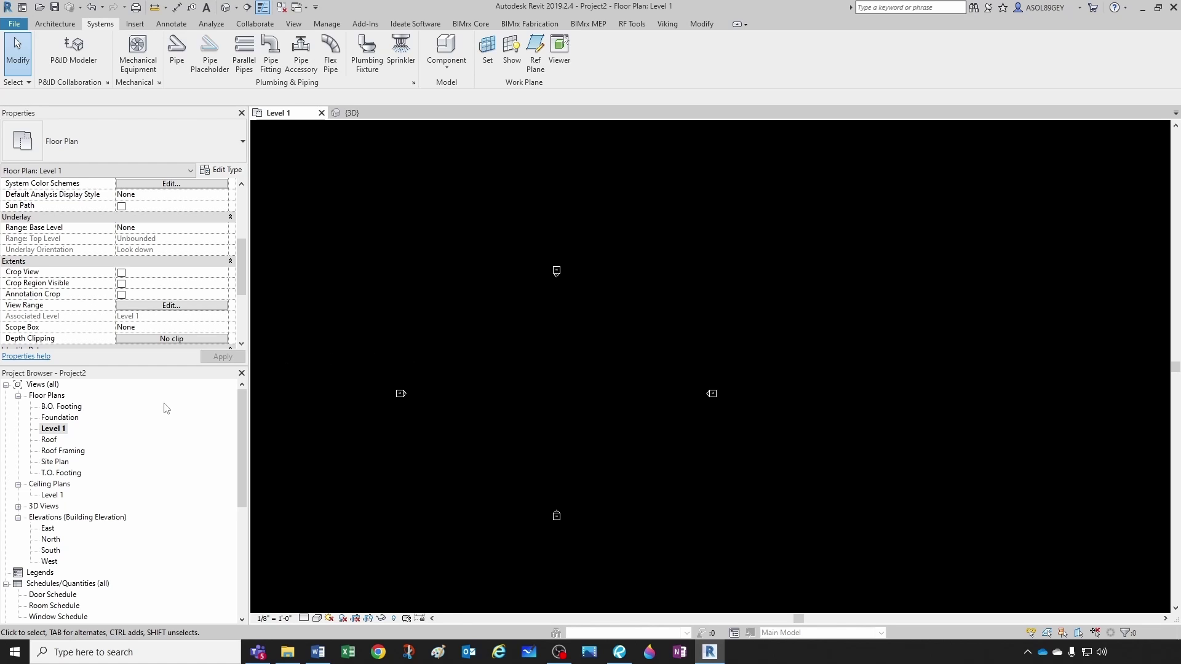
Set the discipline of the Level 1 floor plan to Mechanical
scroll(51, 314, "up", 4)
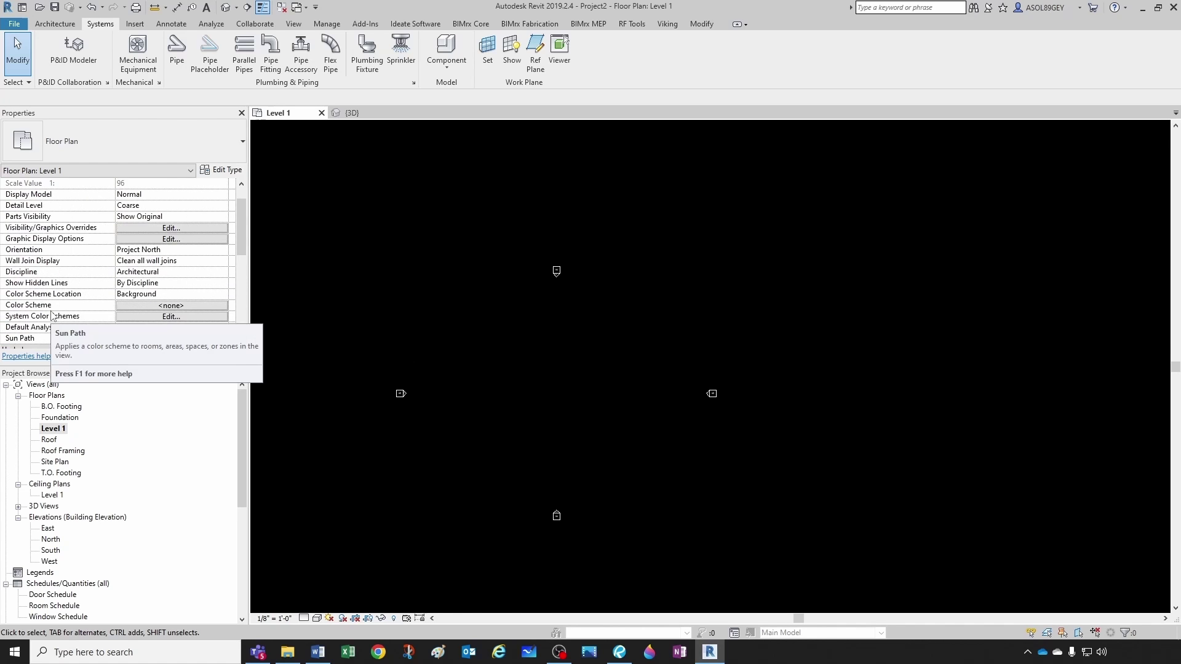
scroll(51, 315, "up", 1)
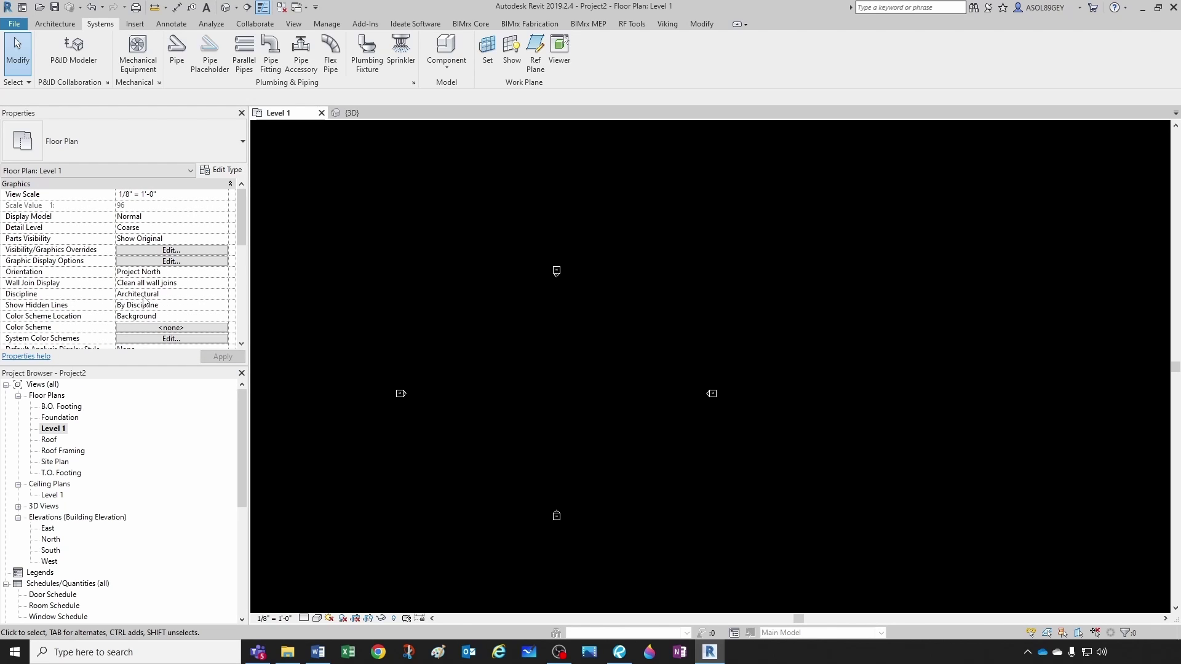
left_click(219, 294)
left_click(222, 294)
left_click(144, 324)
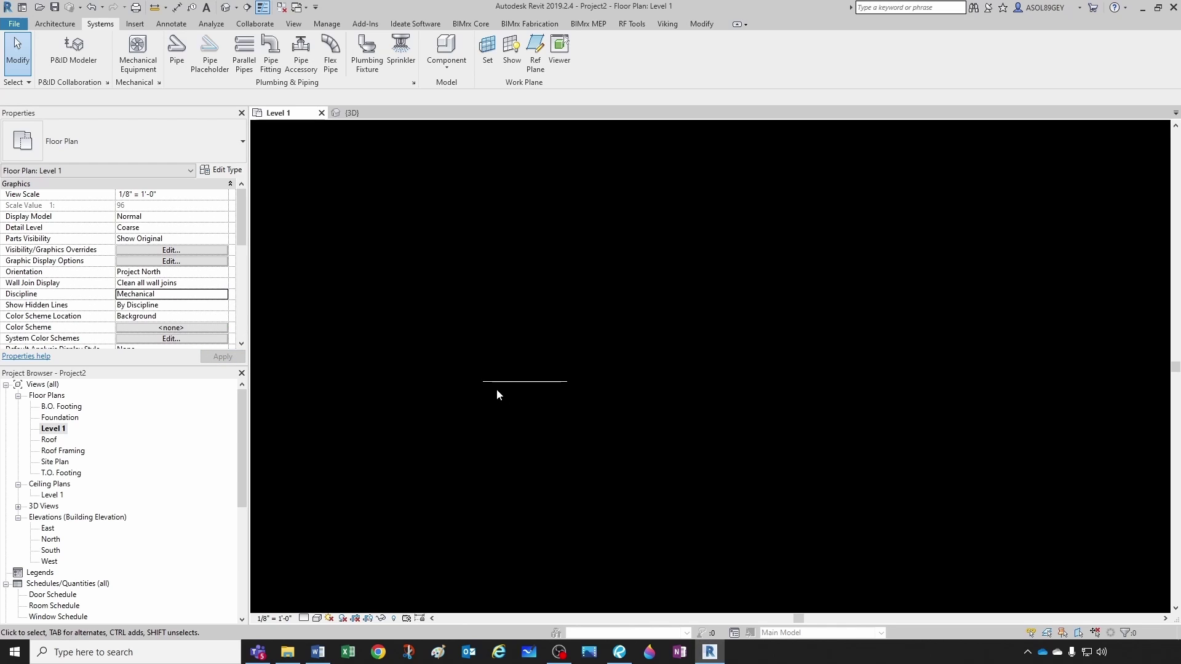
Change the Level 1 floor plan's discipline to Plumbing and then to Coordination
left_click(223, 294)
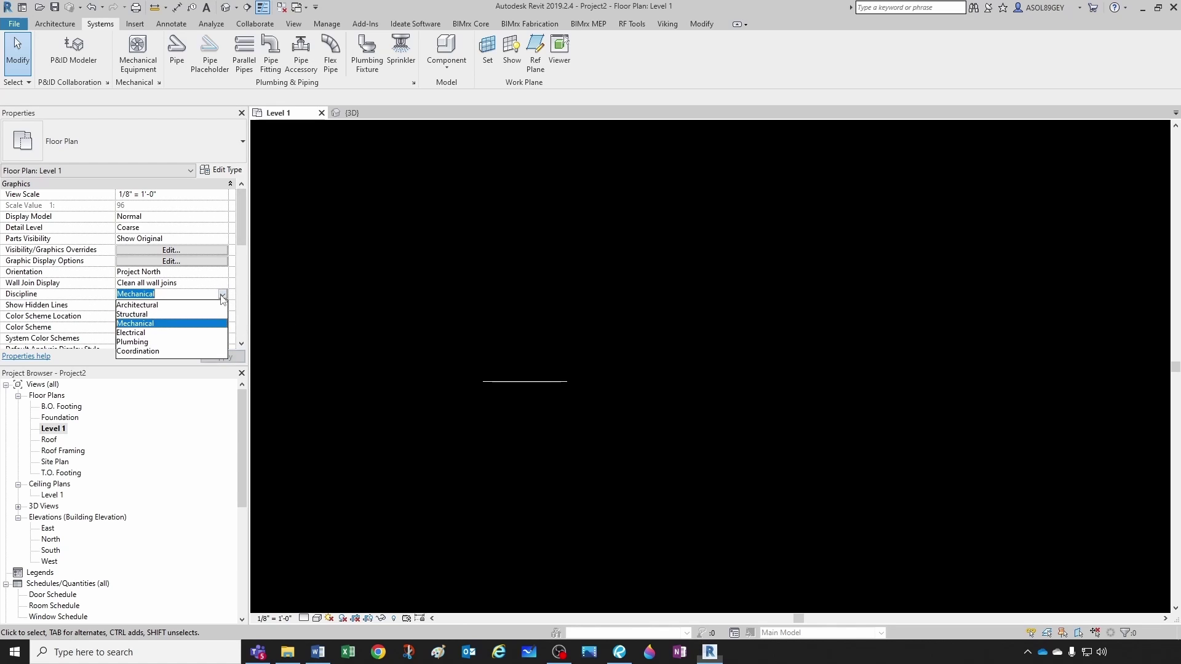
left_click(146, 342)
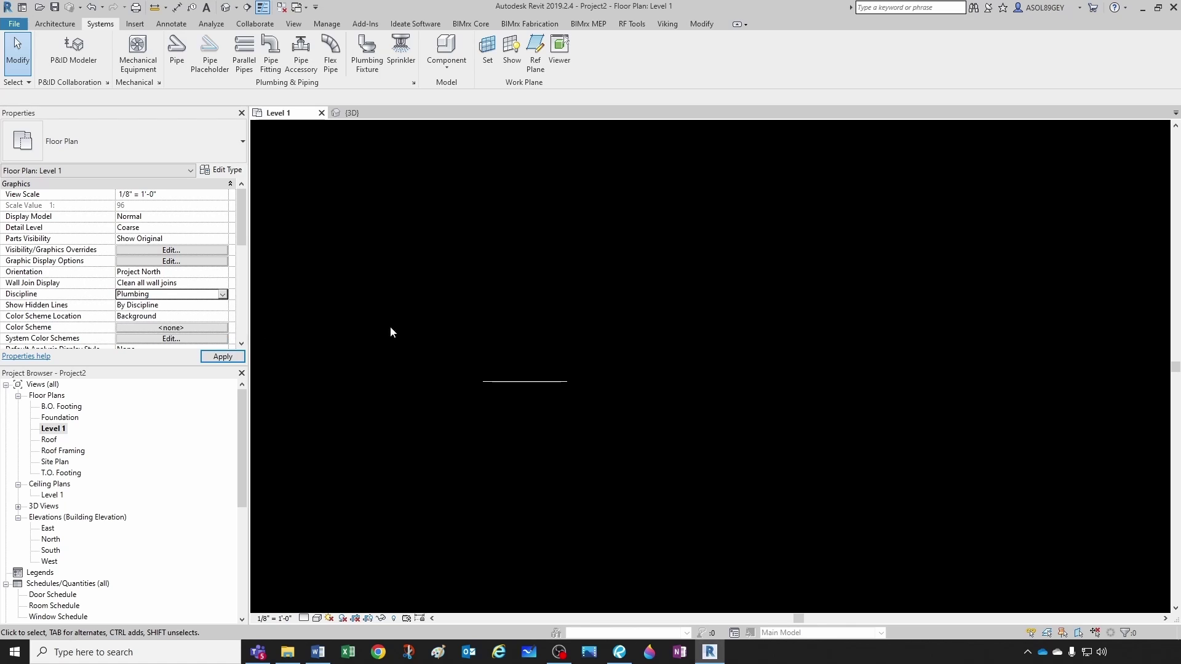
left_click(220, 294)
left_click(222, 293)
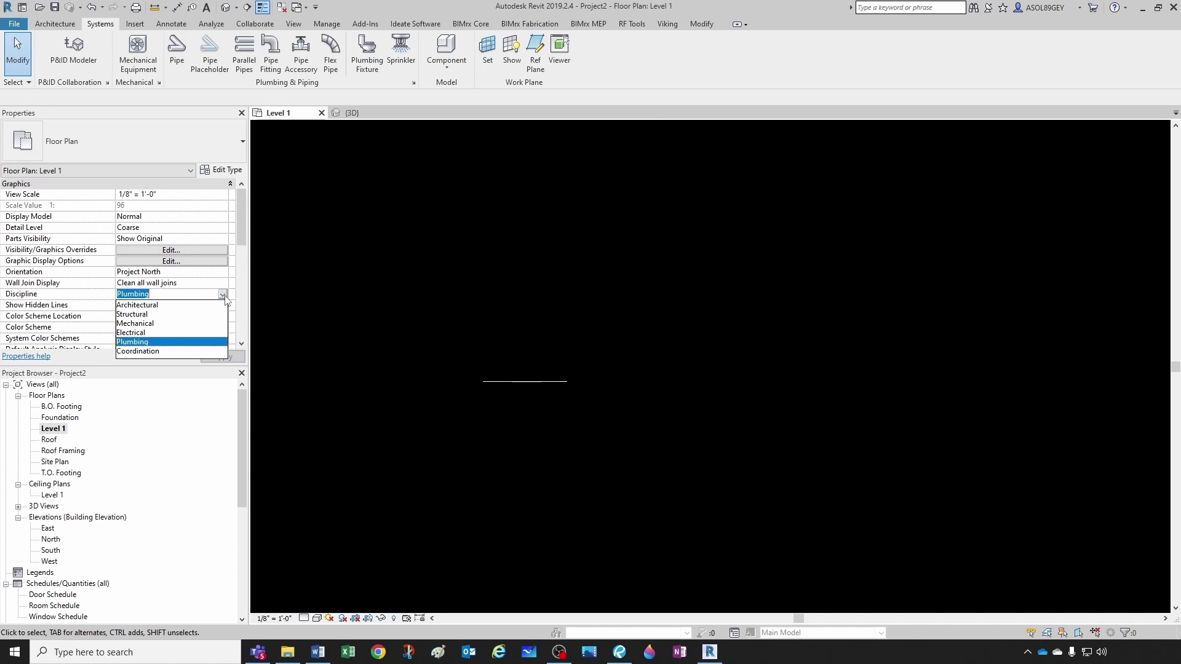
left_click(137, 351)
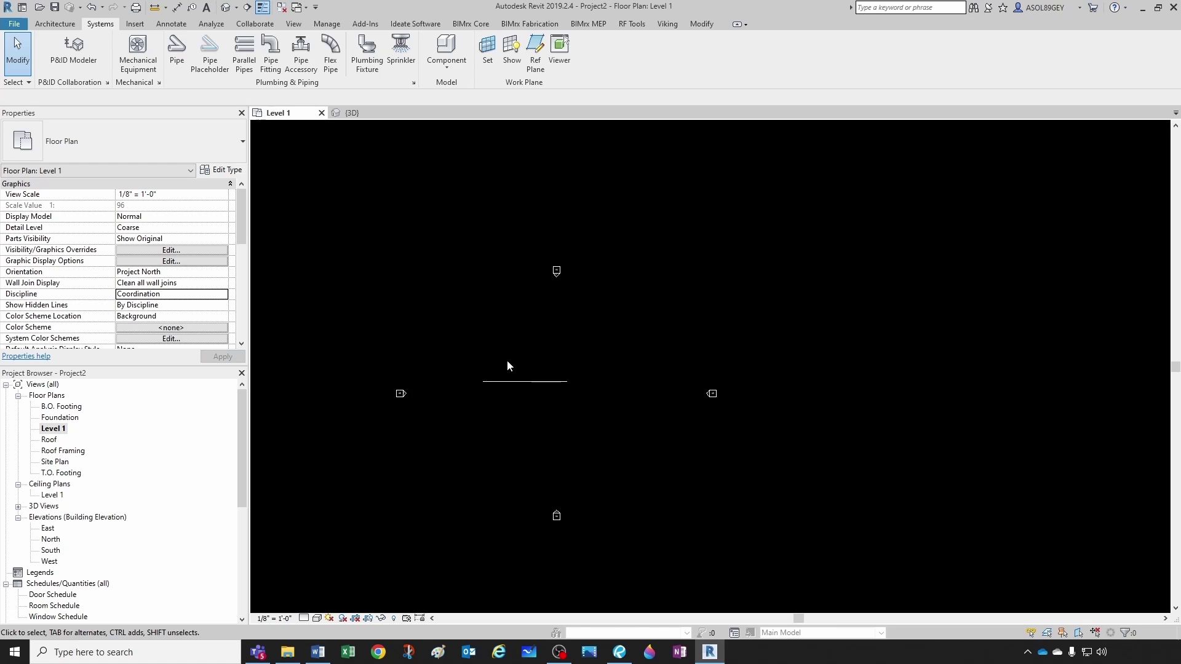
Set the Level 1 floor plan's discipline back to Architectural
left_click(138, 305)
middle_click_drag(488, 433, 497, 433)
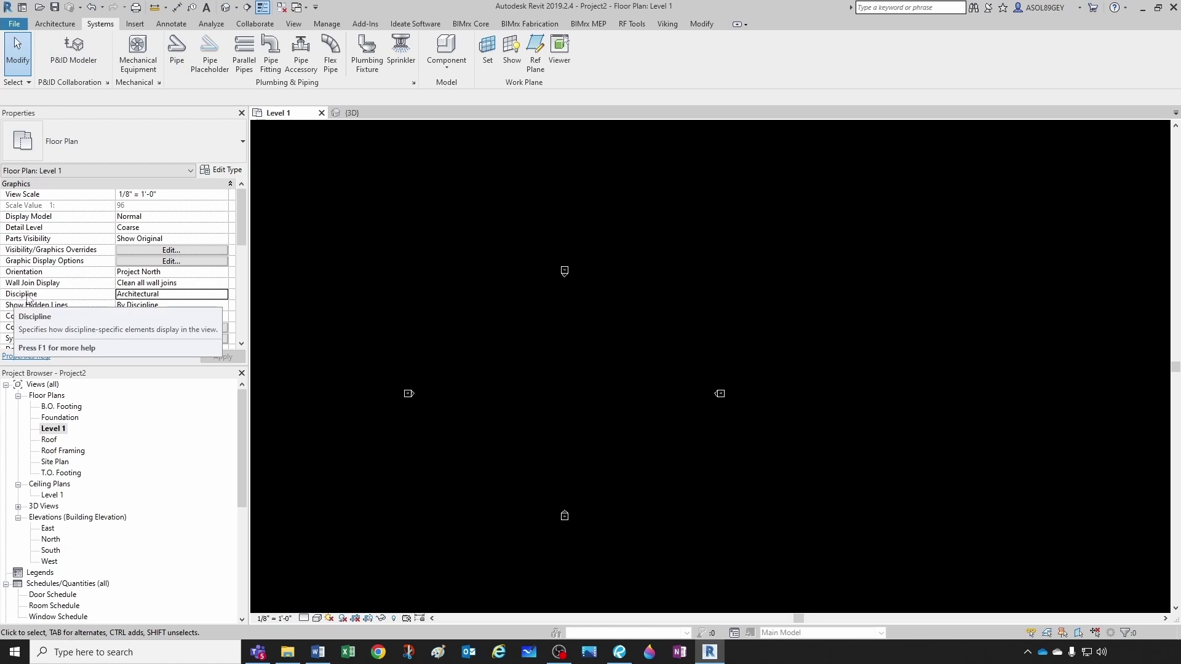
left_click(62, 430)
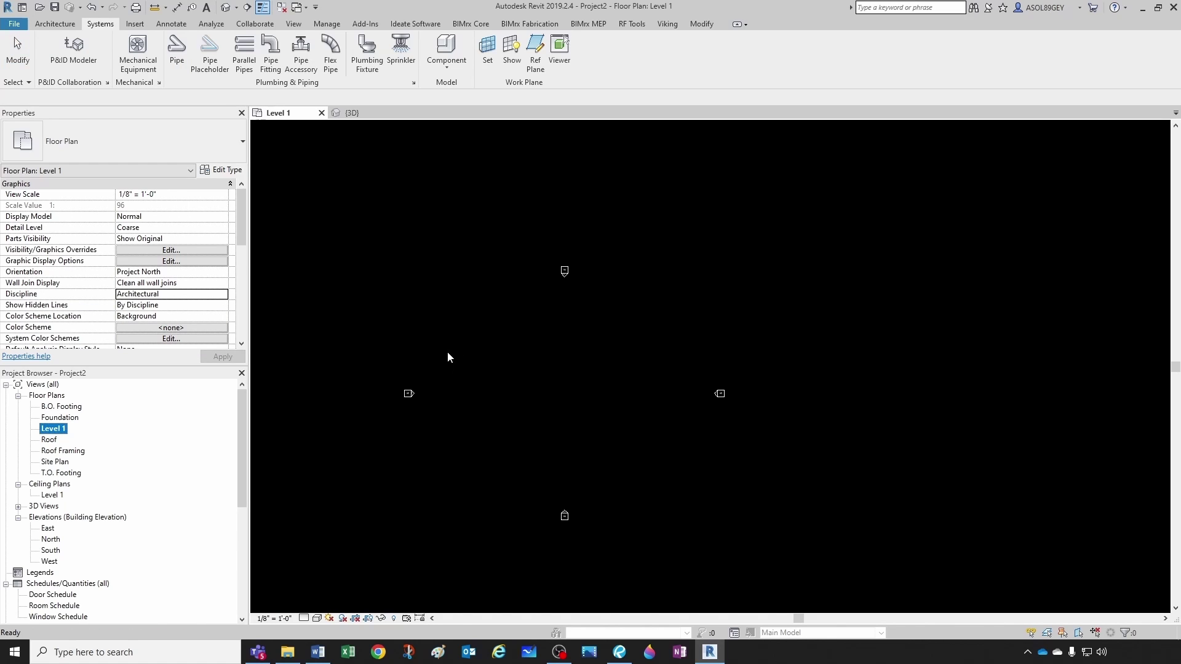
left_click(558, 652)
left_click(963, 448)
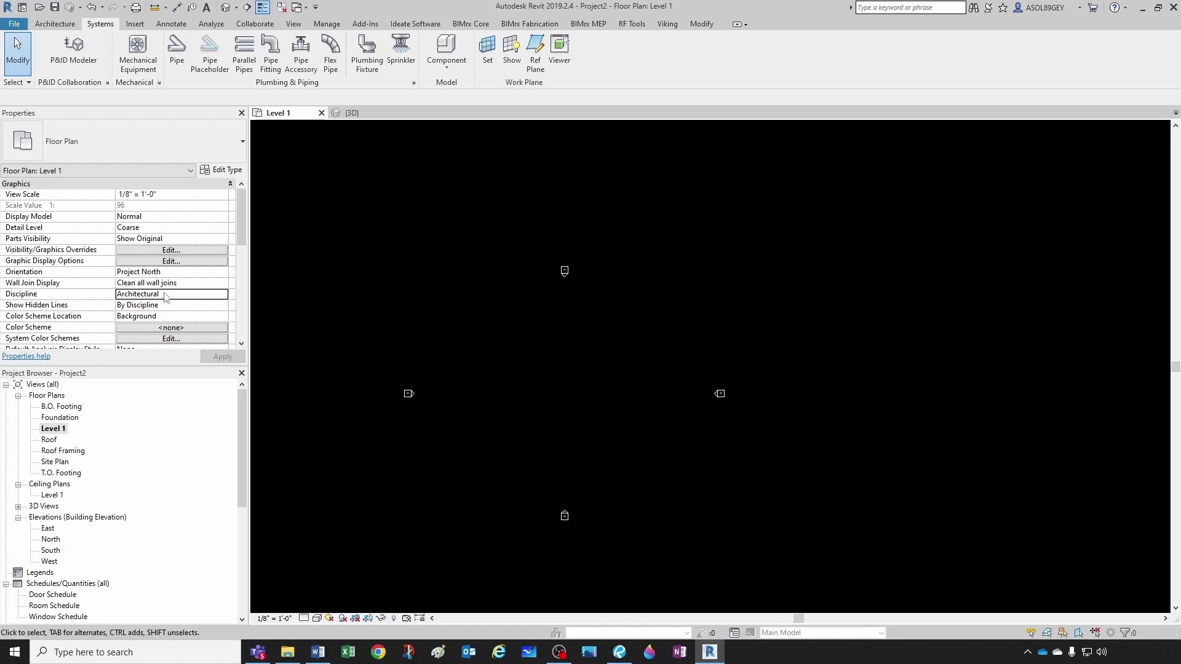
Switch the Level 1 floor plan's discipline from Architectural to Mechanical
left_click(198, 293)
left_click(223, 295)
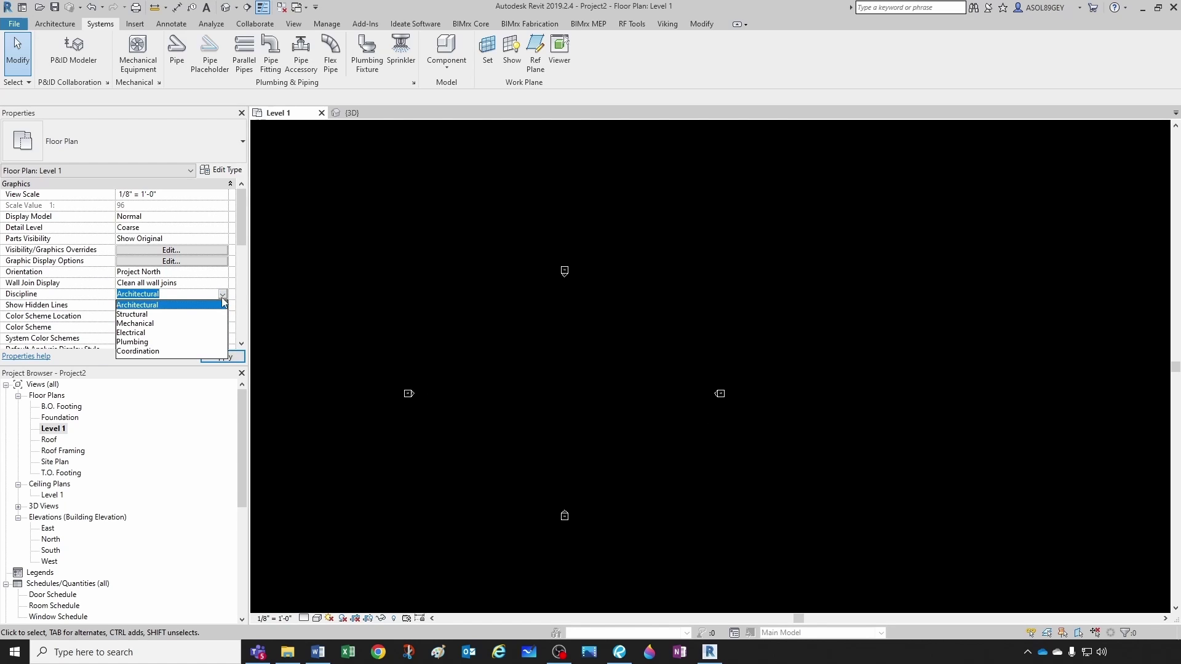
left_click(147, 324)
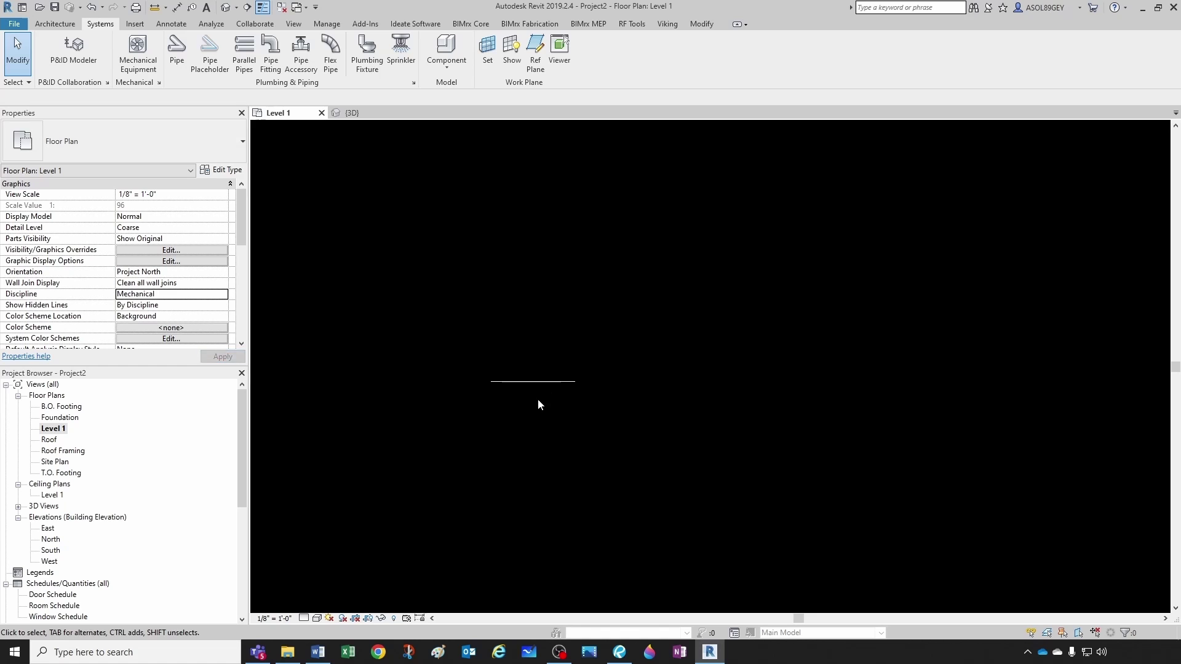
Set the middle offset of the pipe in the Level 1 floor plan to 9' 0"
middle_click_drag(508, 417, 514, 420)
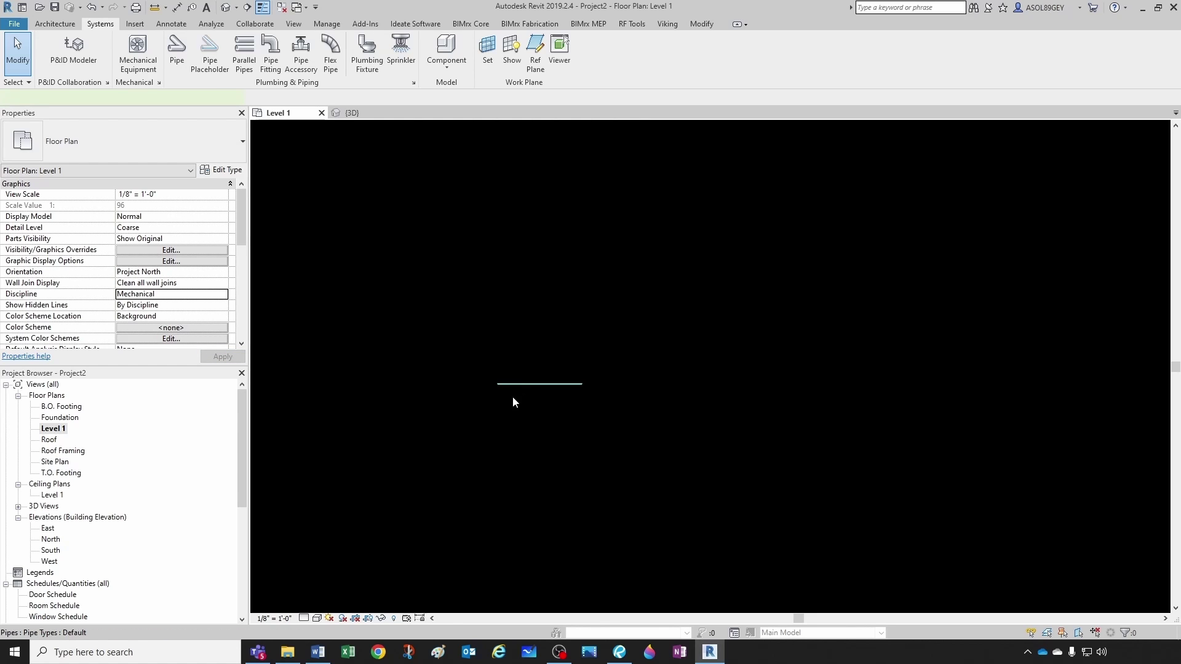
left_click(513, 398)
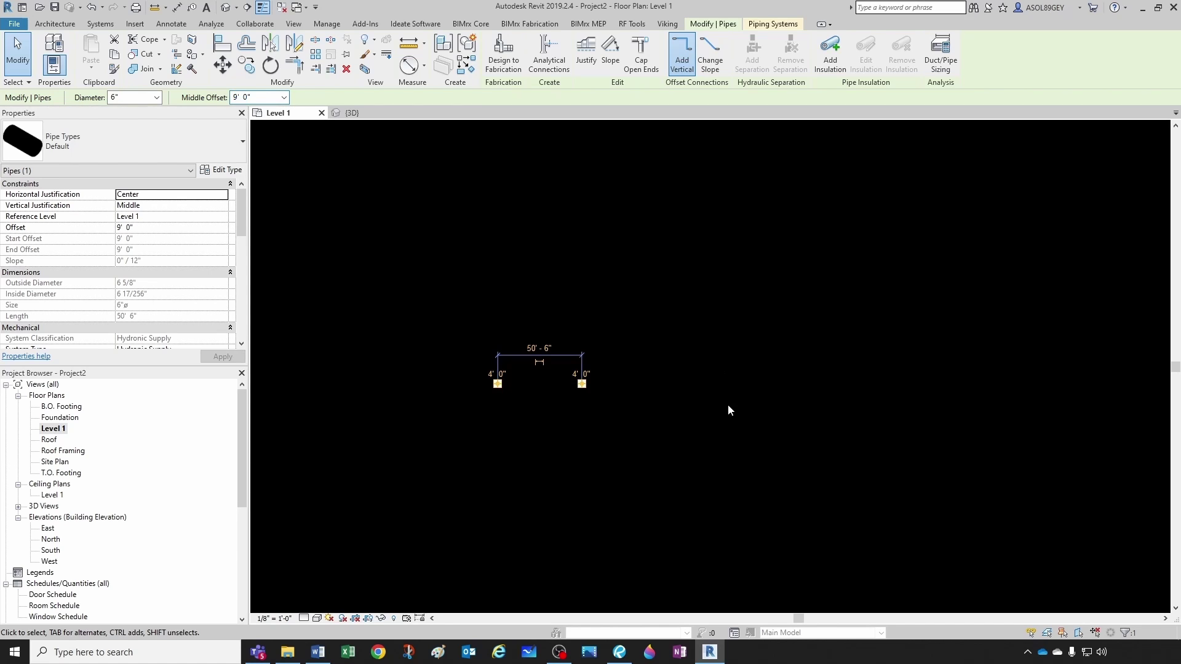
key("Delete")
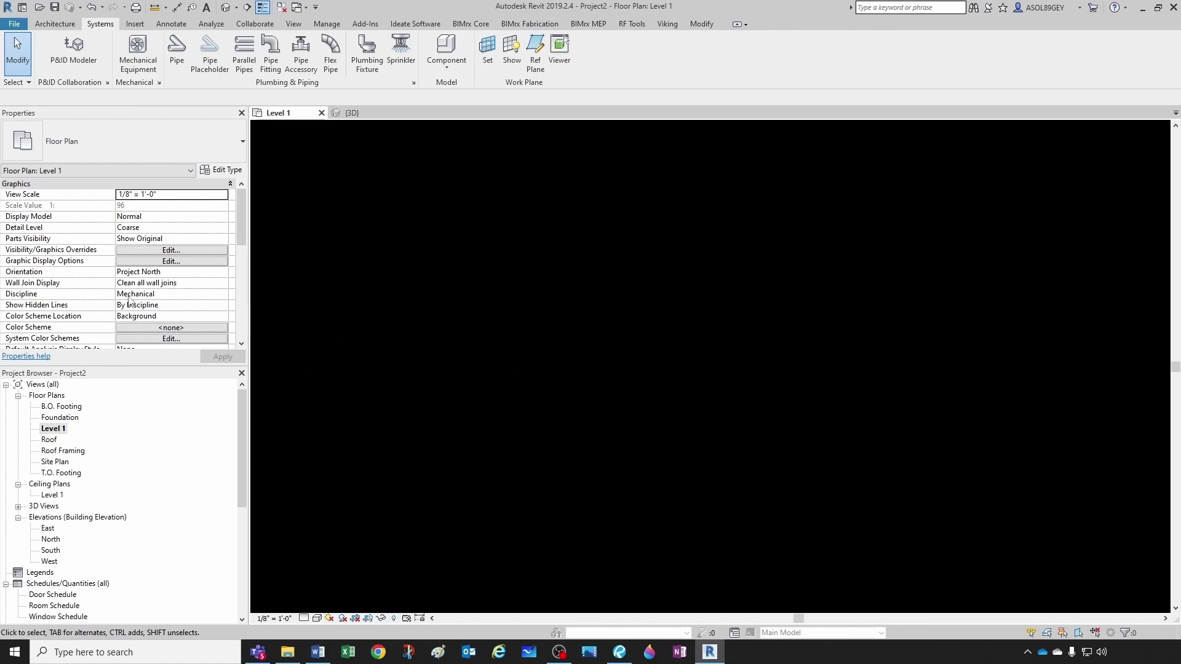
Examine the Level 1 view range offsets and their sample diagram, leaving the settings as they are
scroll(142, 296, "down", 6)
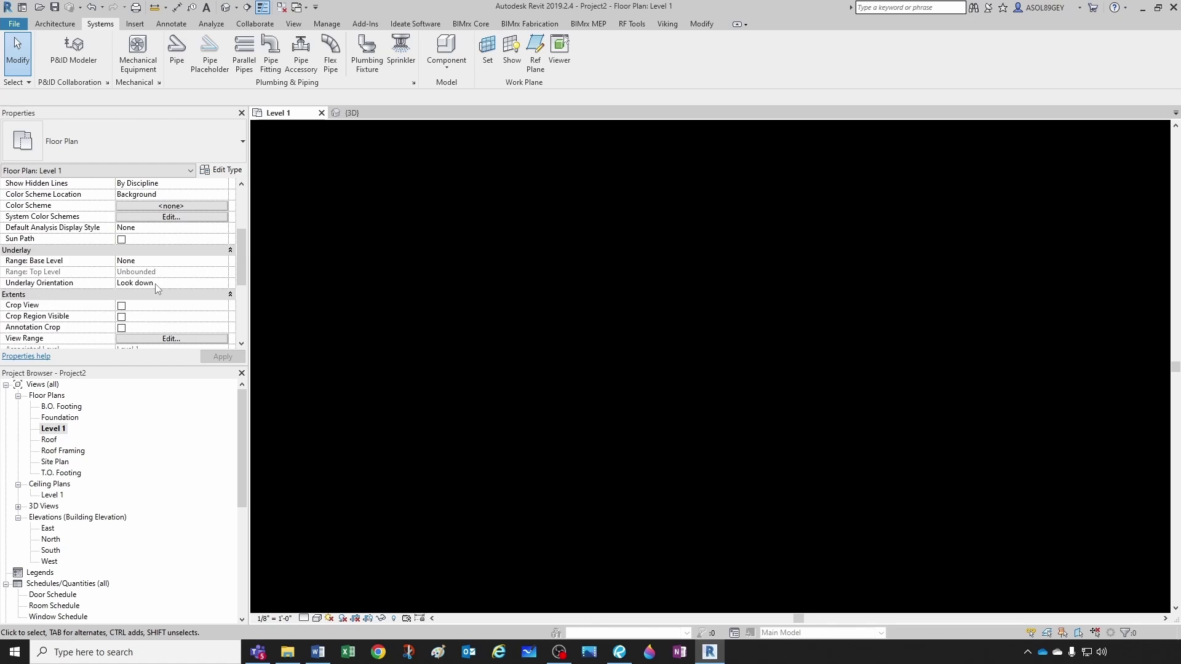
scroll(158, 289, "down", 1)
left_click(134, 272)
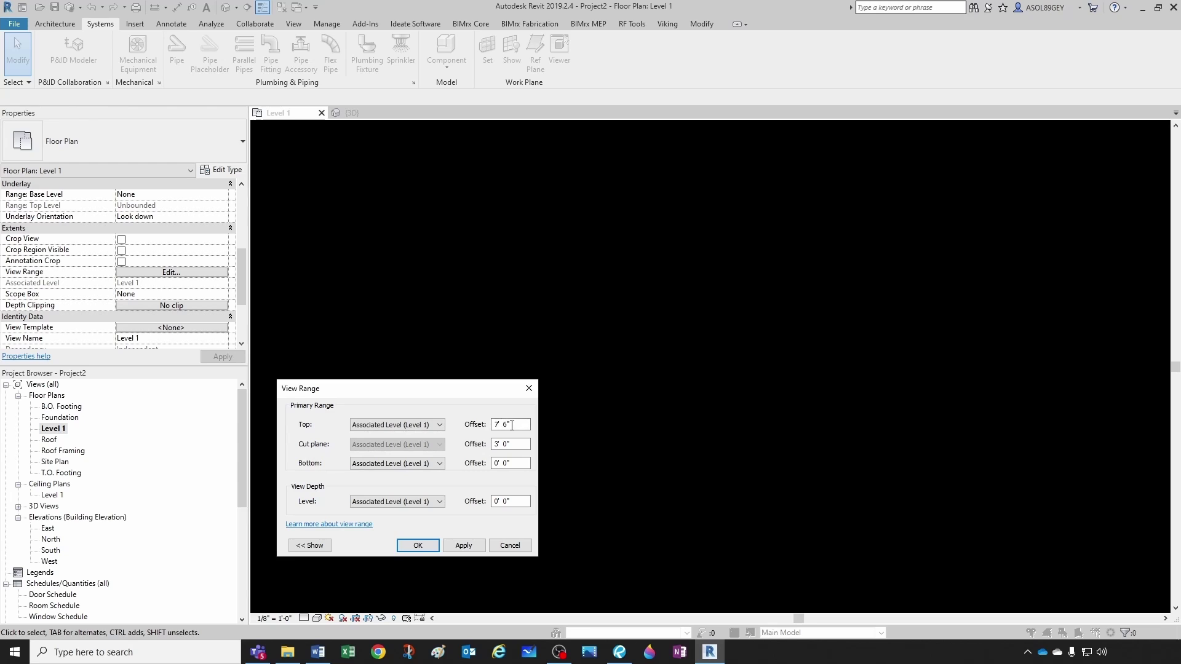
left_click(309, 545)
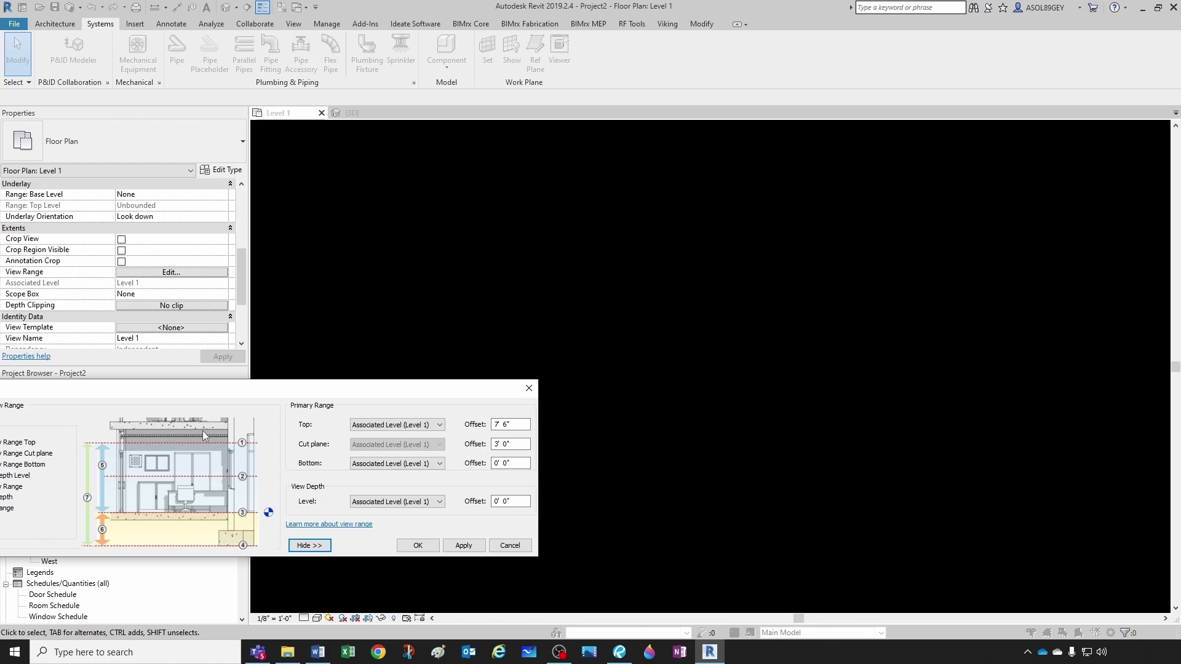
left_click(527, 393)
Set the pipe's middle offset to 7' in the 3D view and return to the Level 1 floor plan
left_click(351, 113)
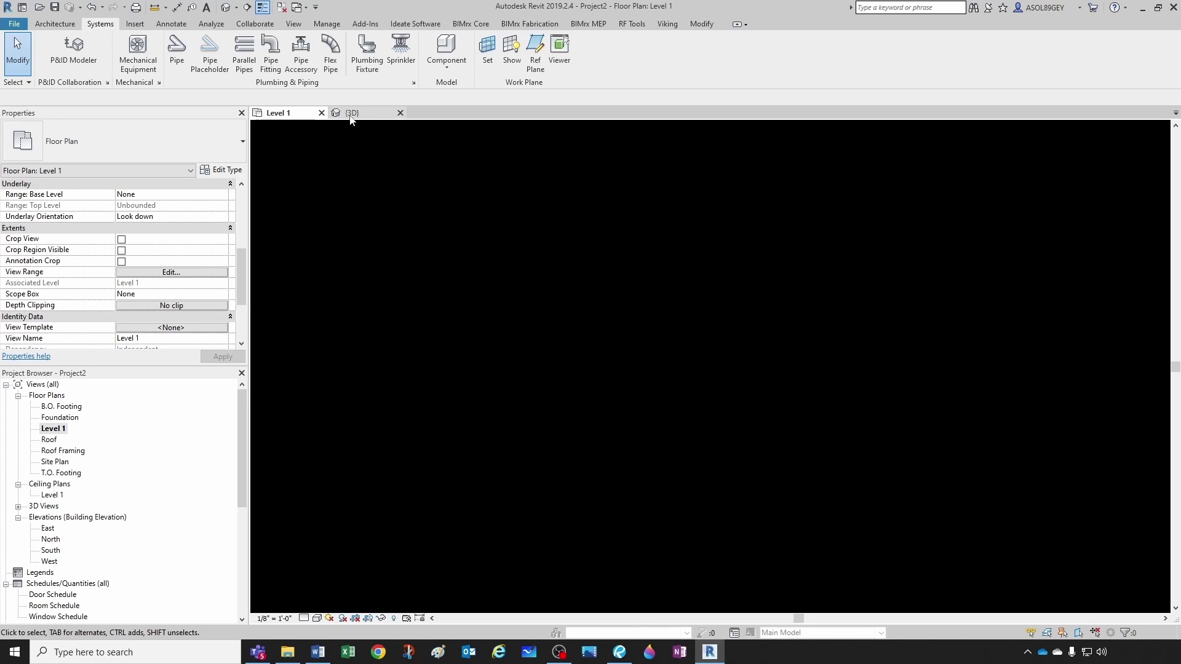
left_click(586, 410)
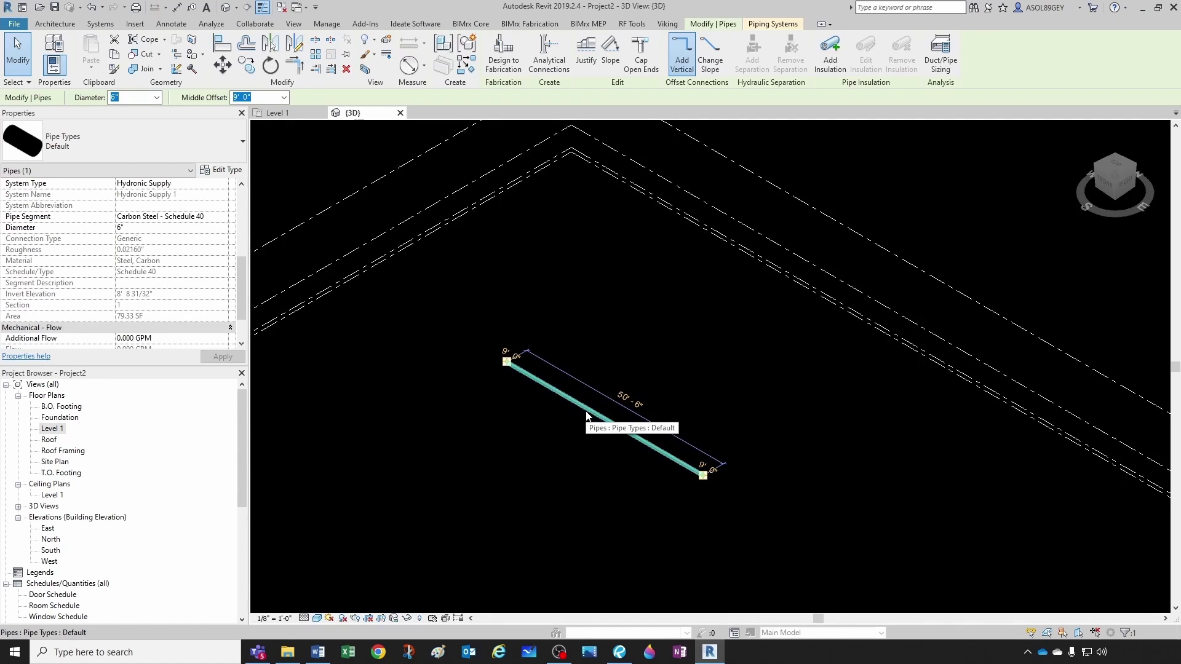
type("7")
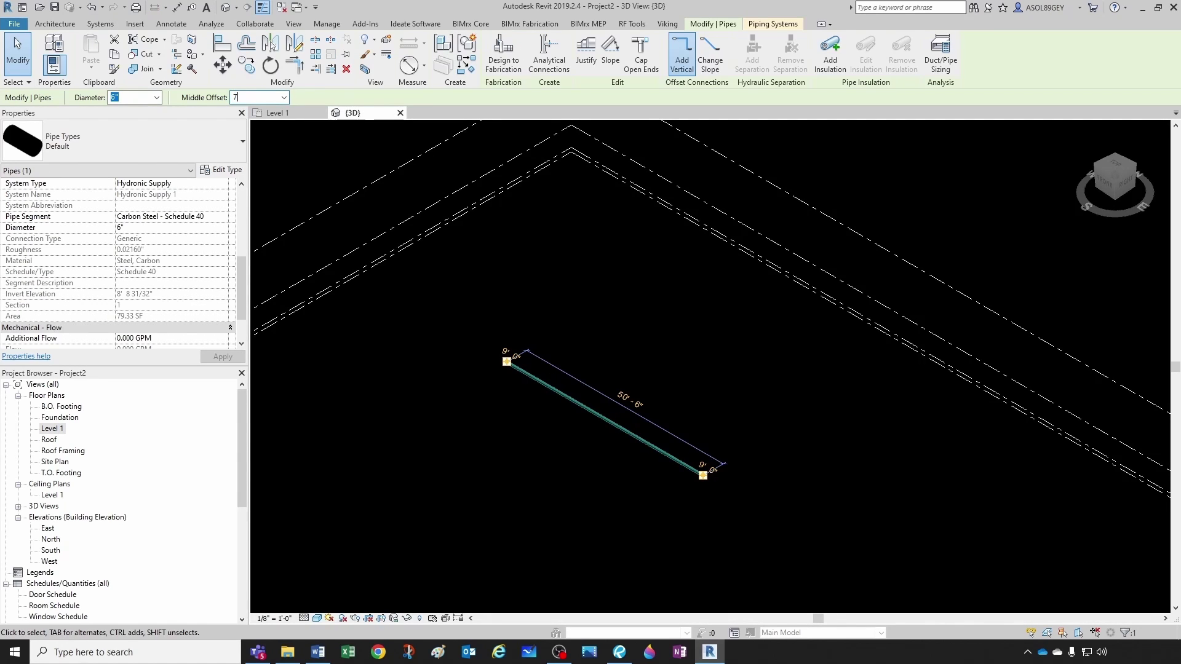
key("Return")
left_click(333, 132)
left_click(278, 112)
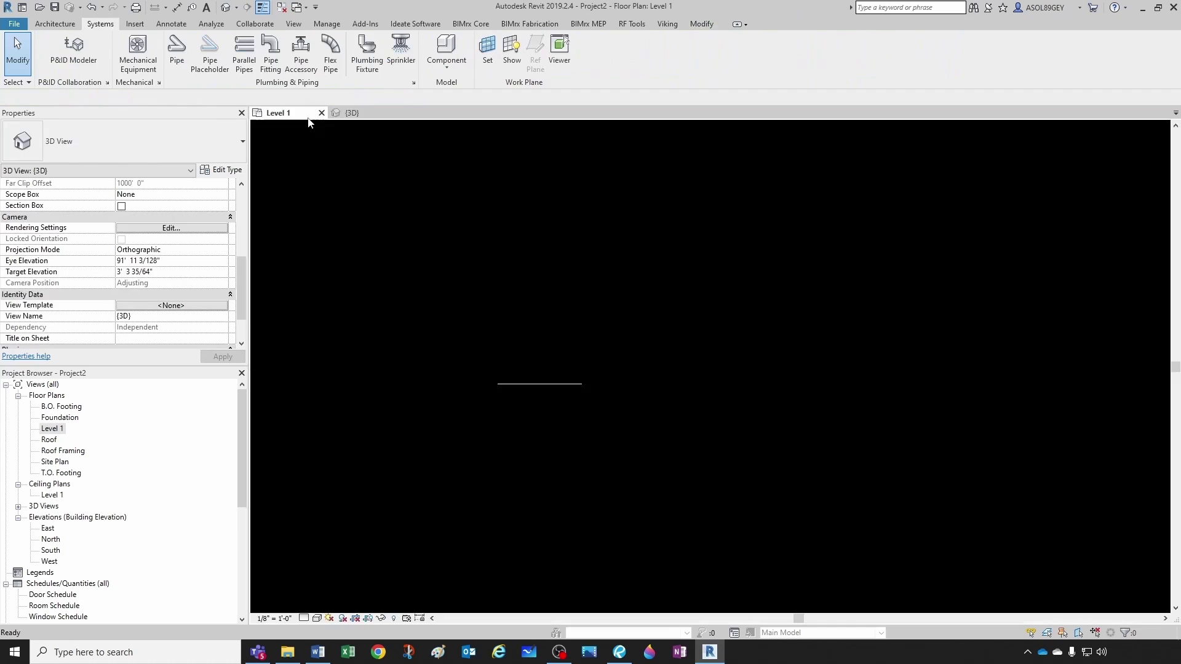
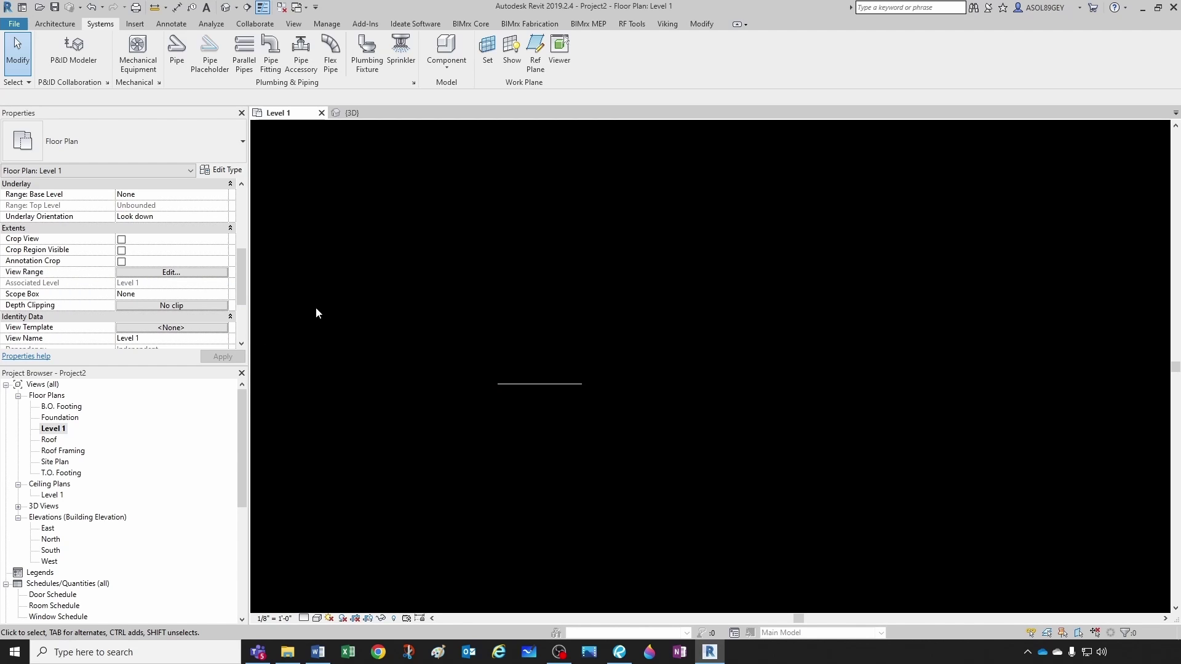
Raise the pipe's middle offset above the 7' 6" top of the Level 1 view range
left_click(541, 383)
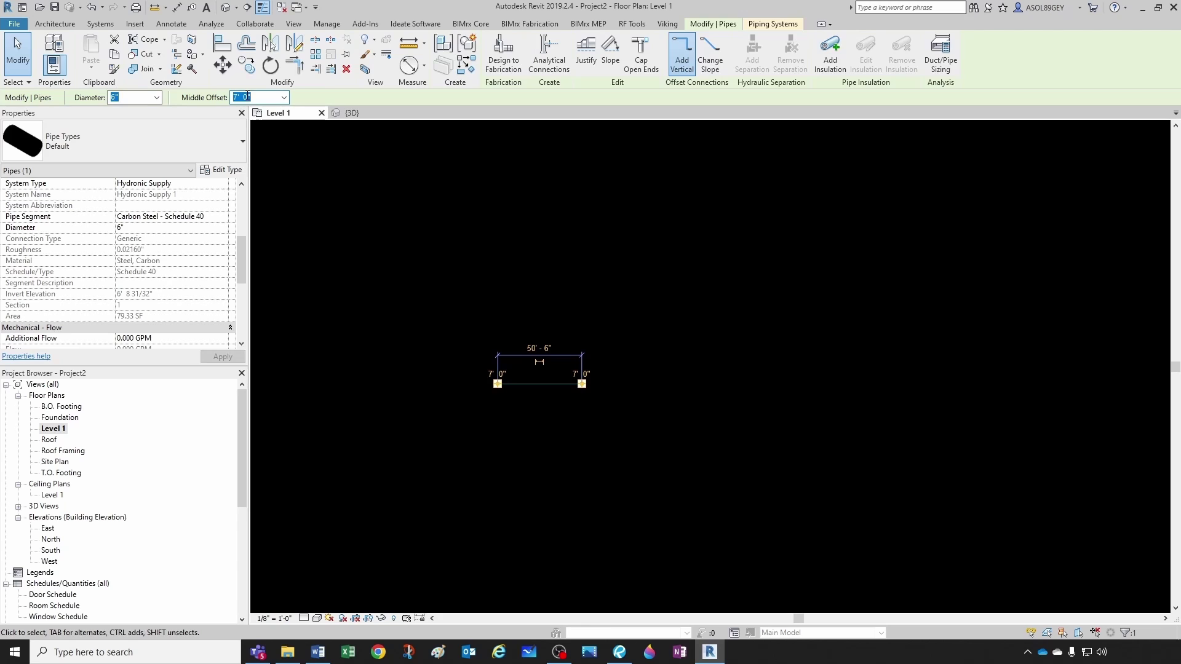
left_click(563, 467)
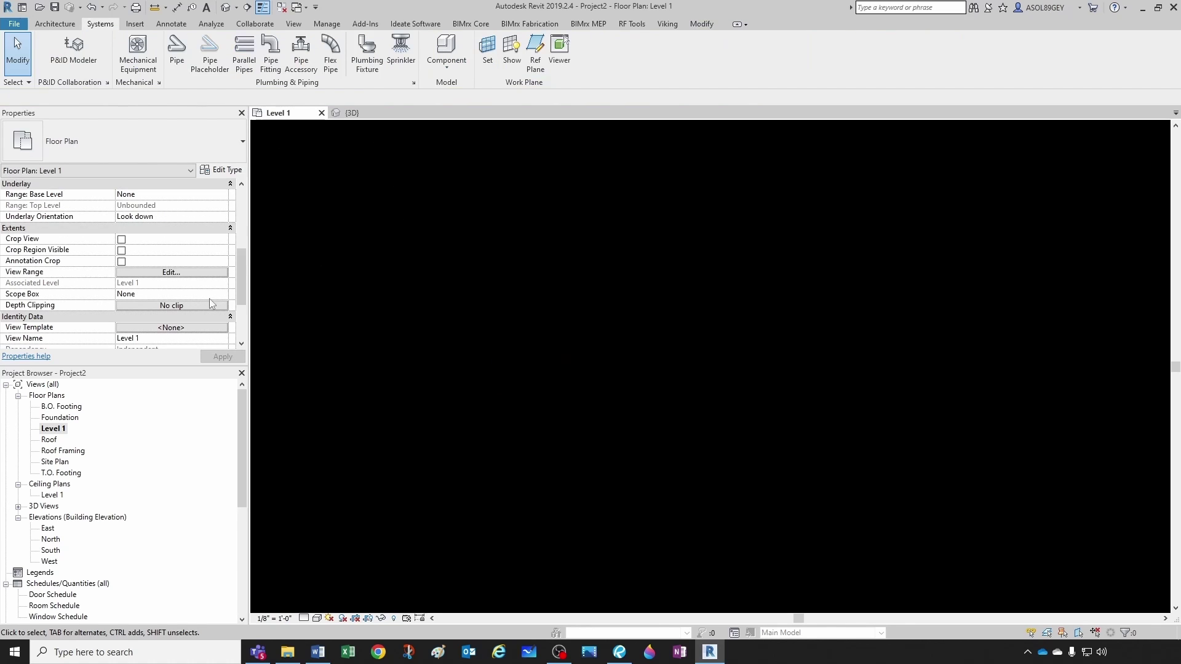
Set the top offset of the Level 1 view range to 10' 0", keeping the associated level as its reference
left_click(139, 272)
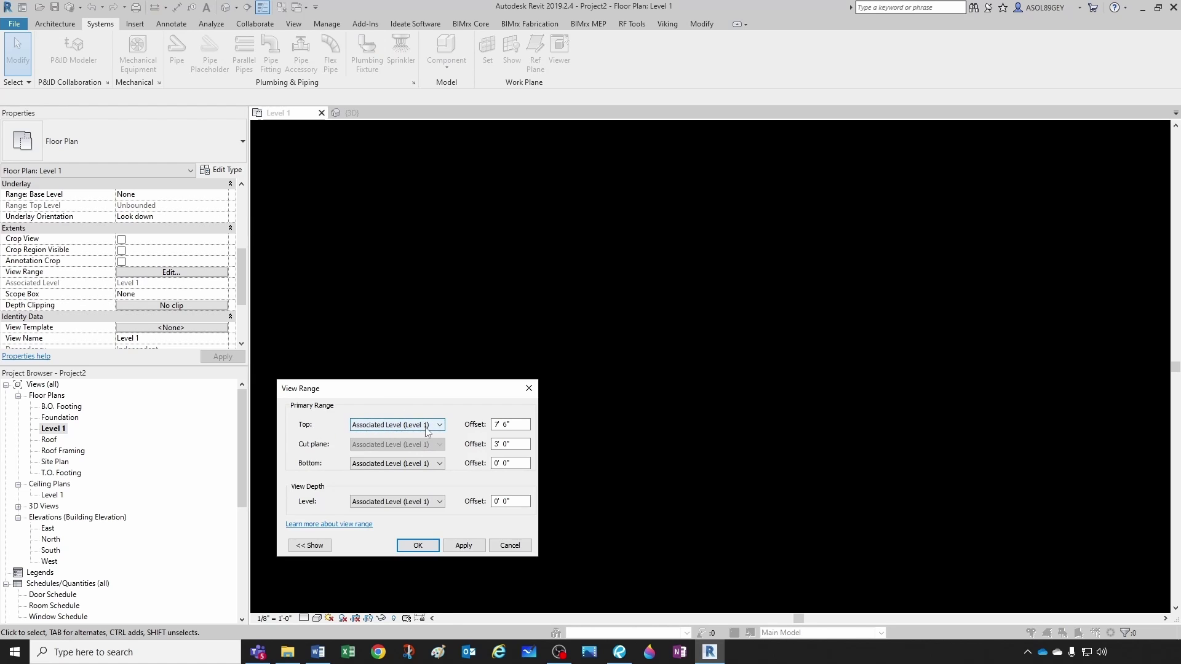
double_click(520, 424)
type("1")
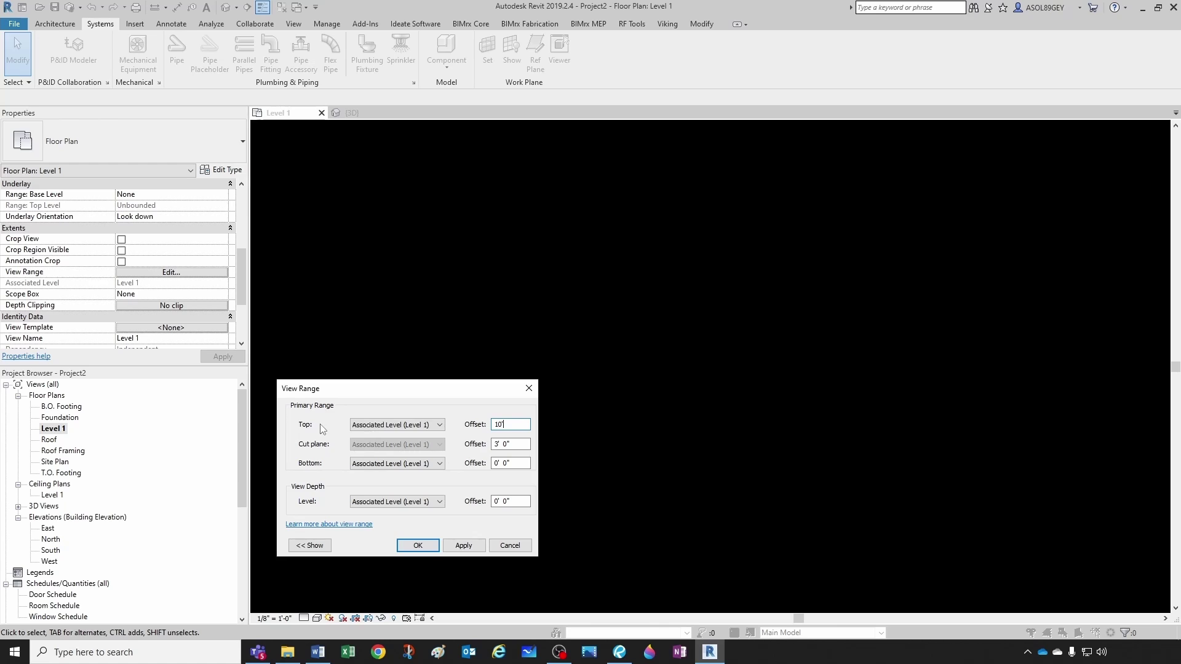
left_click(441, 425)
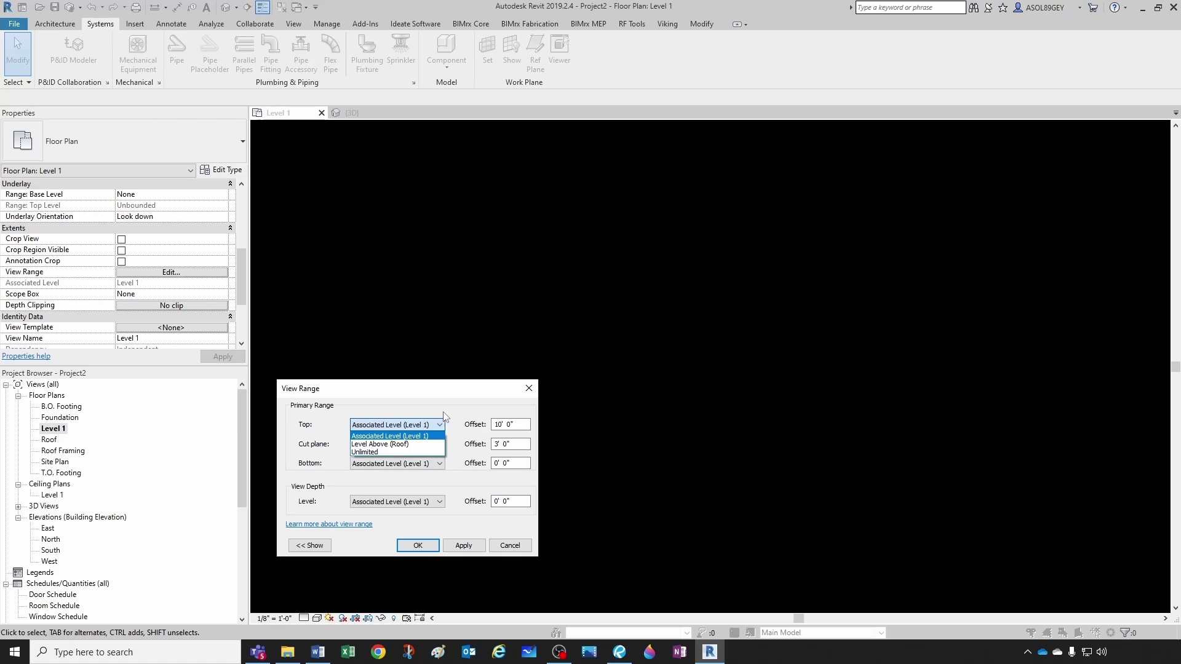
left_click(450, 413)
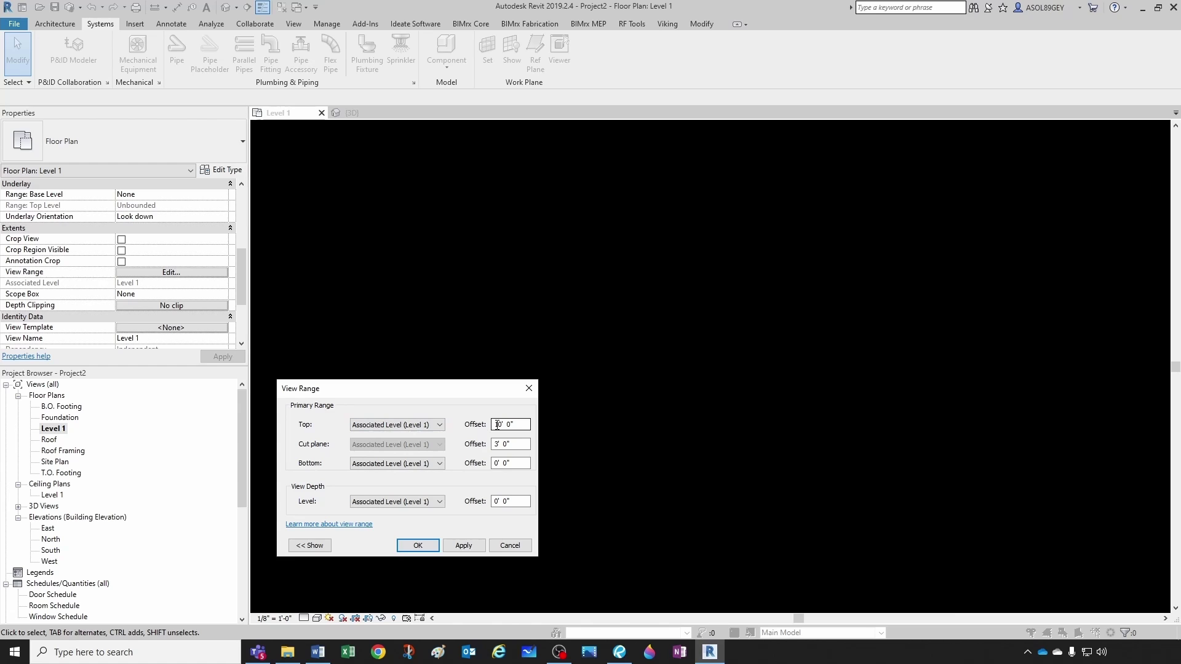
left_click(422, 546)
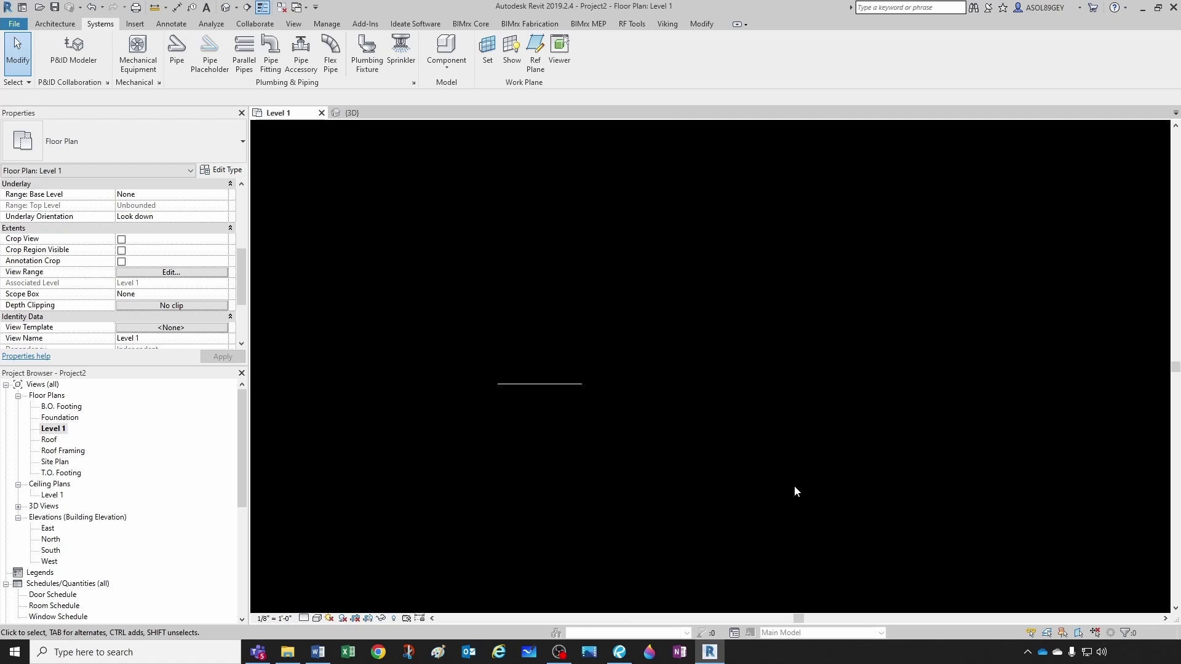
Enable collaboration within the network, saving the model as Test 1 in the BIU folder
middle_click_drag(592, 478, 603, 454)
middle_click_drag(544, 381, 547, 394)
left_click(254, 23)
left_click(111, 52)
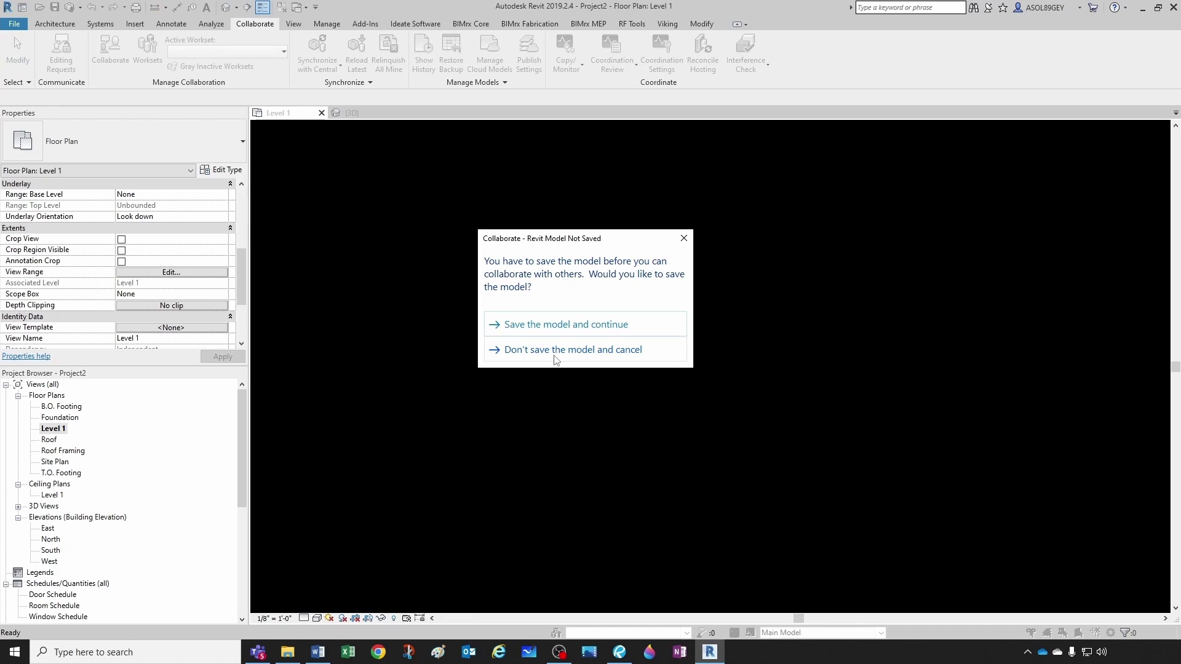
left_click(536, 328)
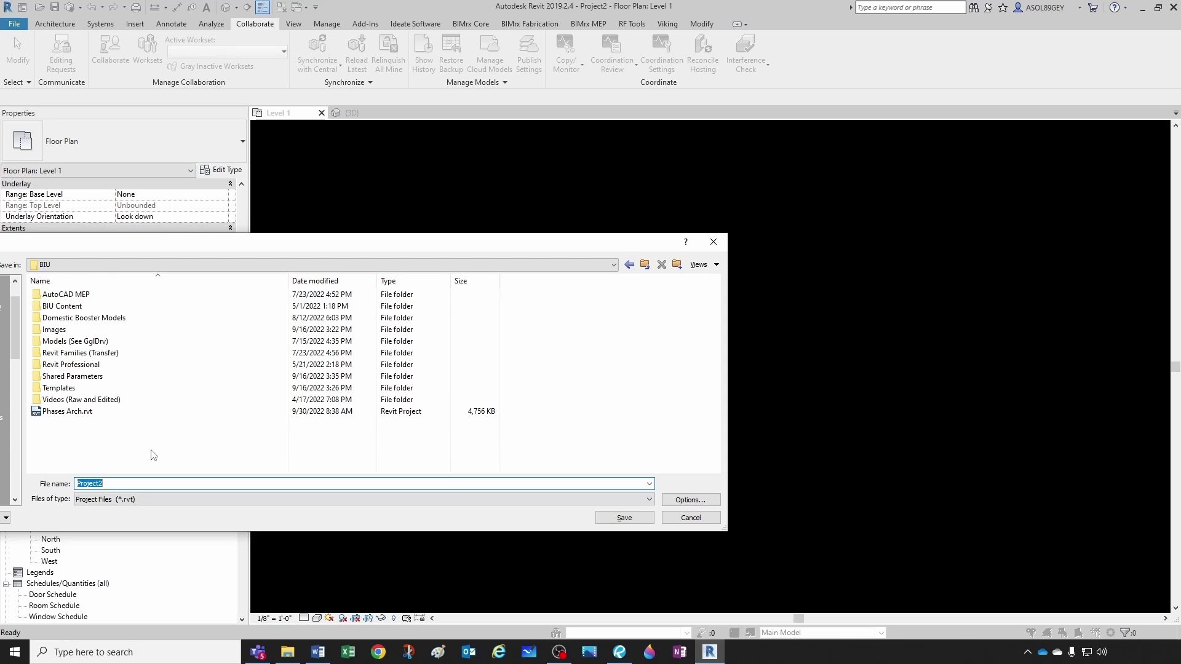
type("Test 1")
left_click(604, 519)
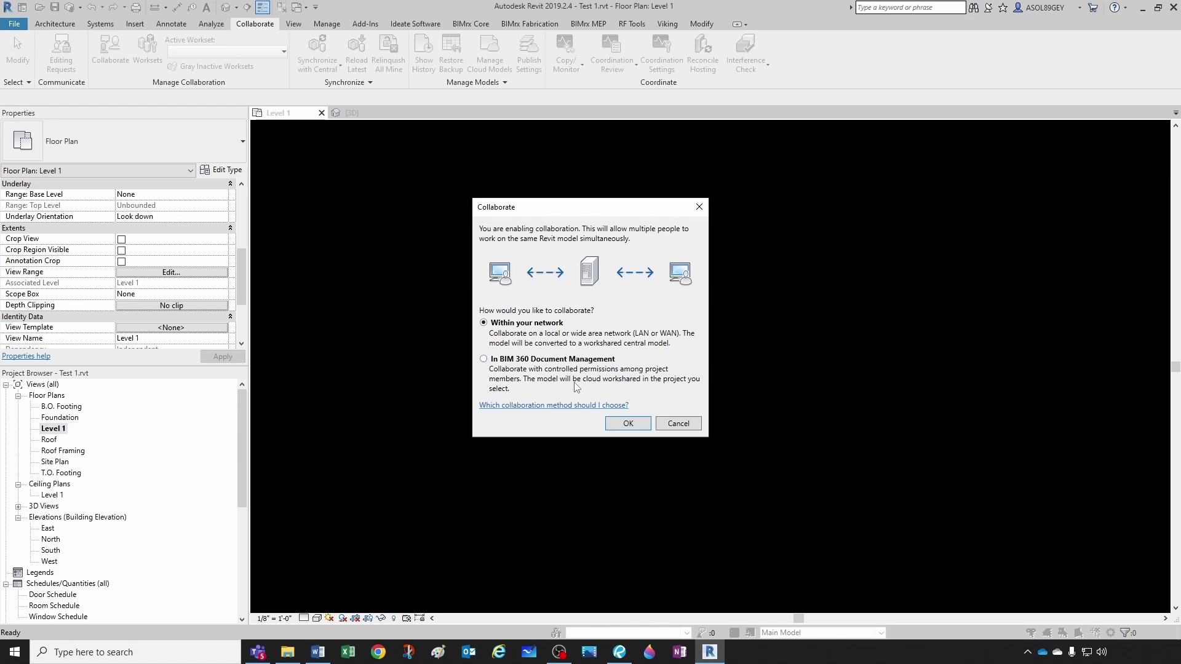
left_click(624, 424)
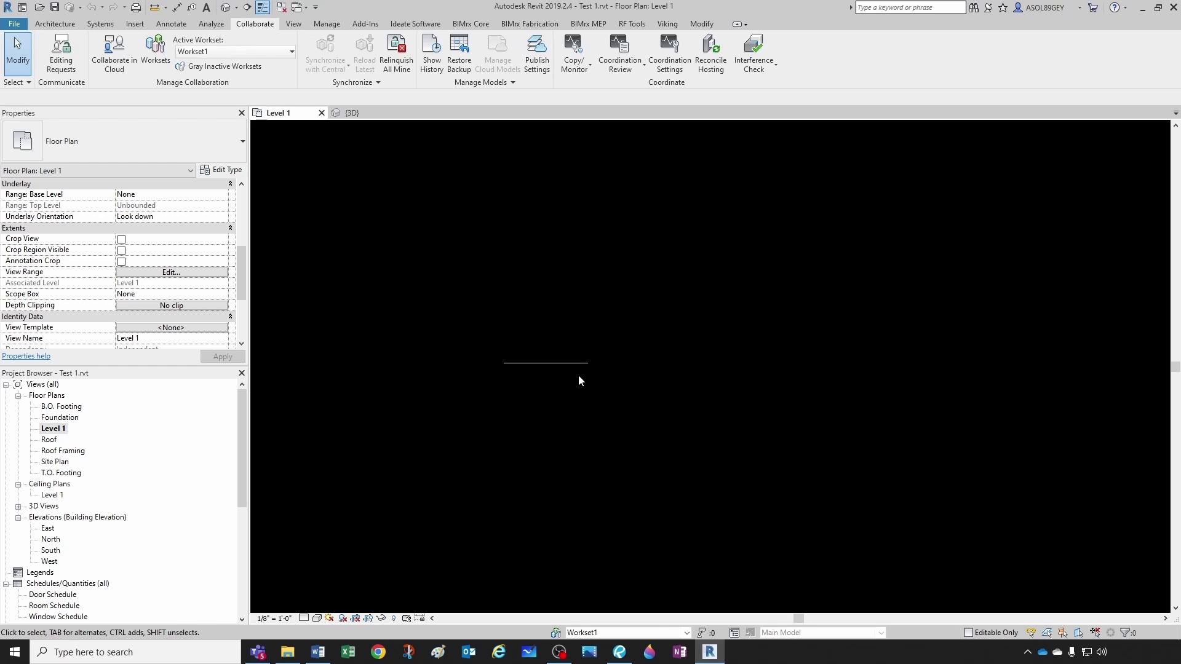
Create a workset named Workset2 (The Wrong one) that is not visible in all views, and make it the active workset
left_click(559, 632)
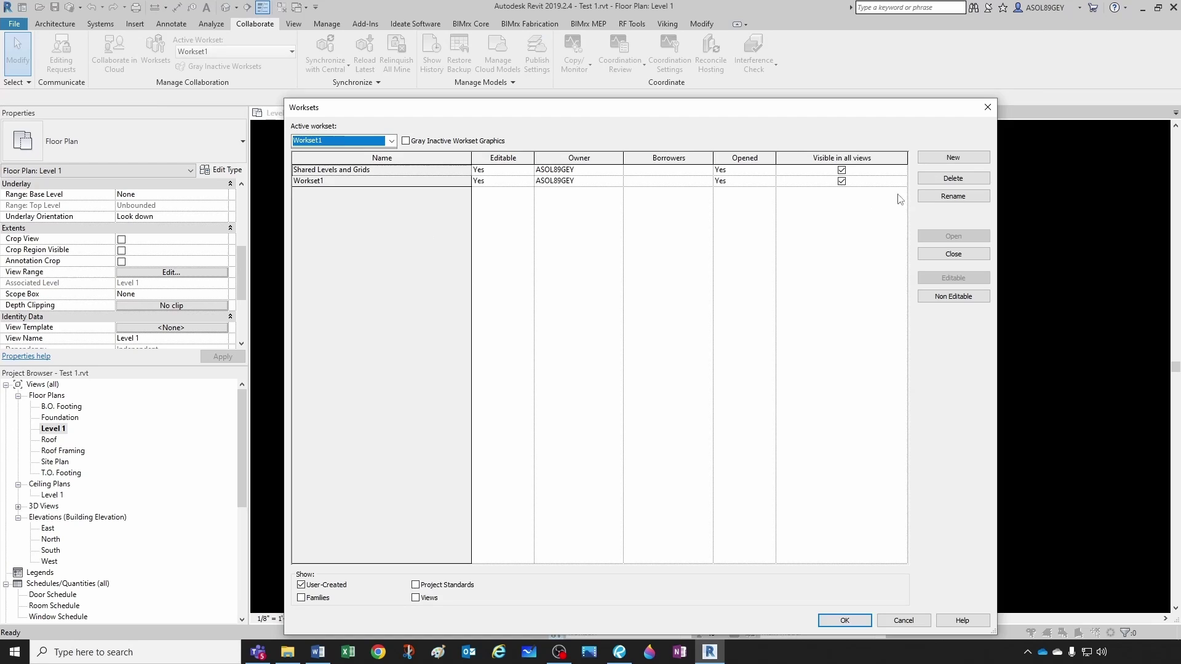
left_click(950, 159)
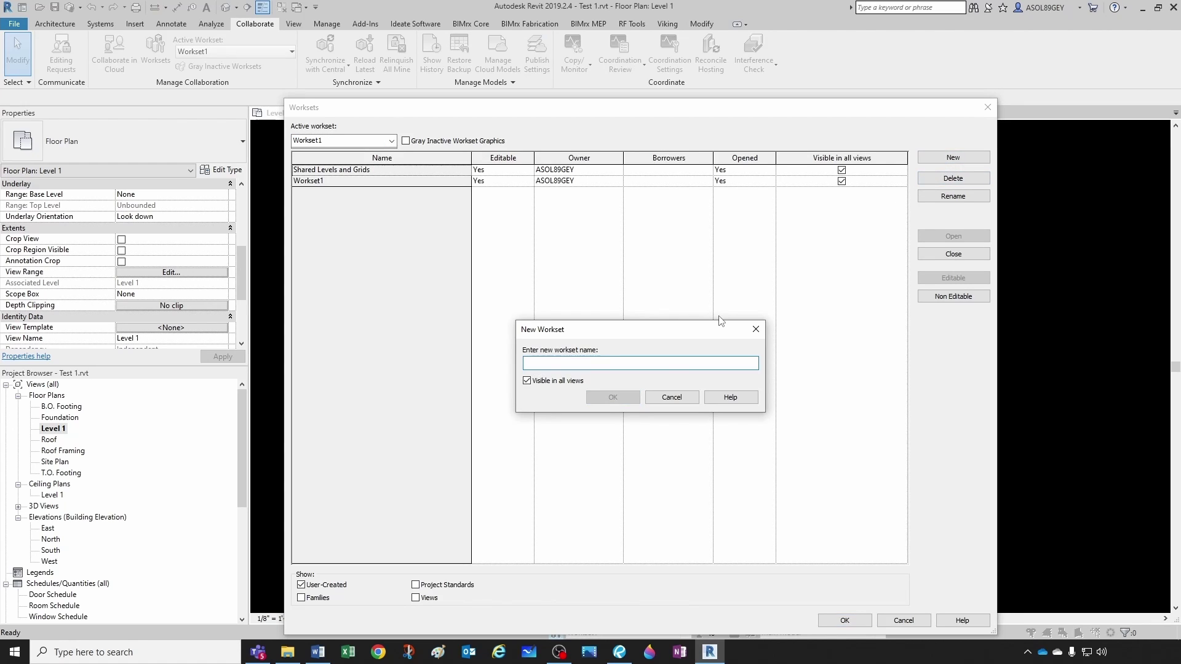
type("Workset 2")
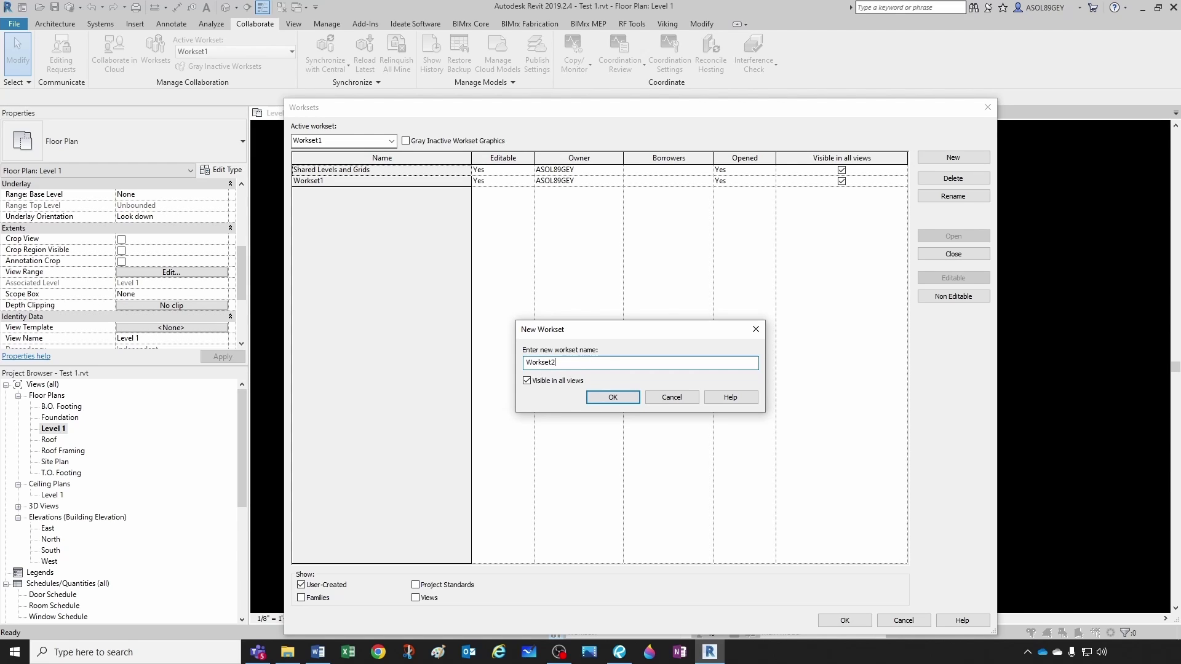
type("(The")
left_click(527, 381)
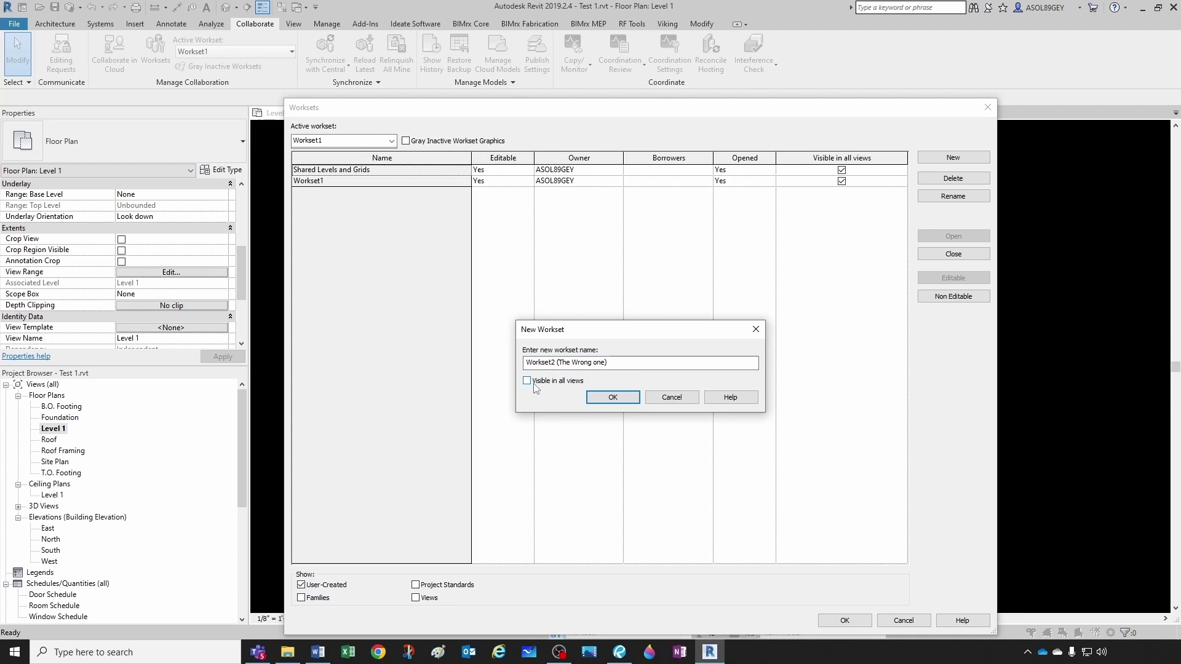
left_click(597, 400)
left_click(845, 620)
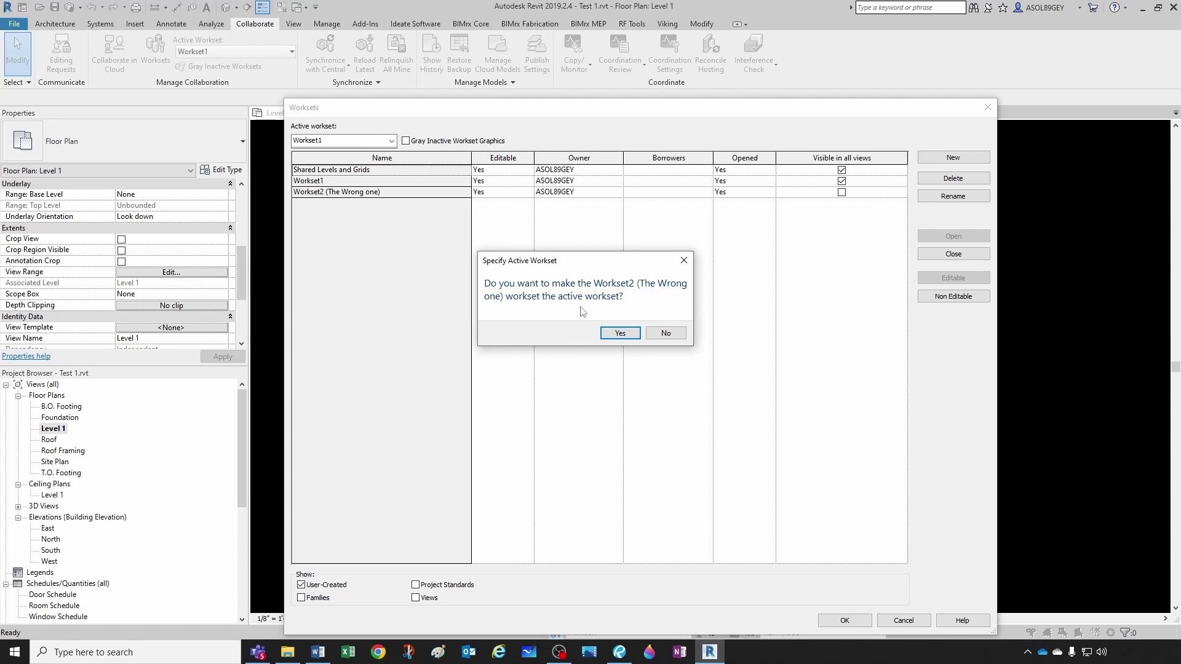
left_click(618, 333)
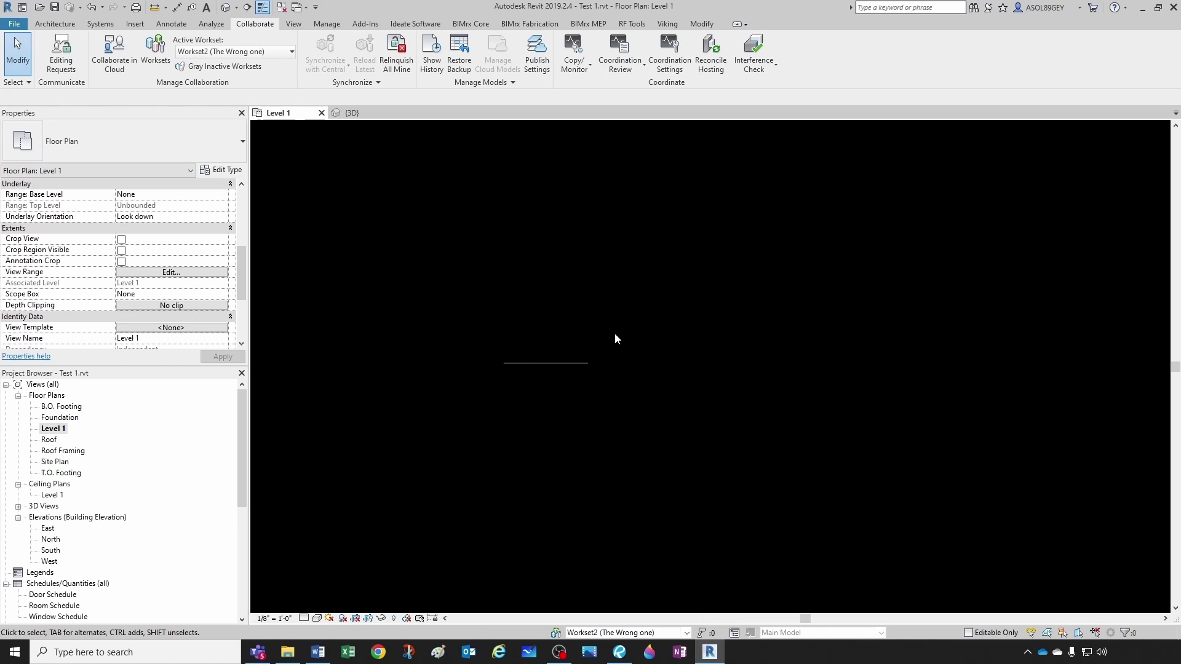
Draw a horizontal 6" pipe at a 9' 0" middle offset, parallel to and above the existing pipe in the Level 1 plan
middle_click_drag(614, 333, 624, 356)
key("p")
key("i")
scroll(564, 342, "up", 2)
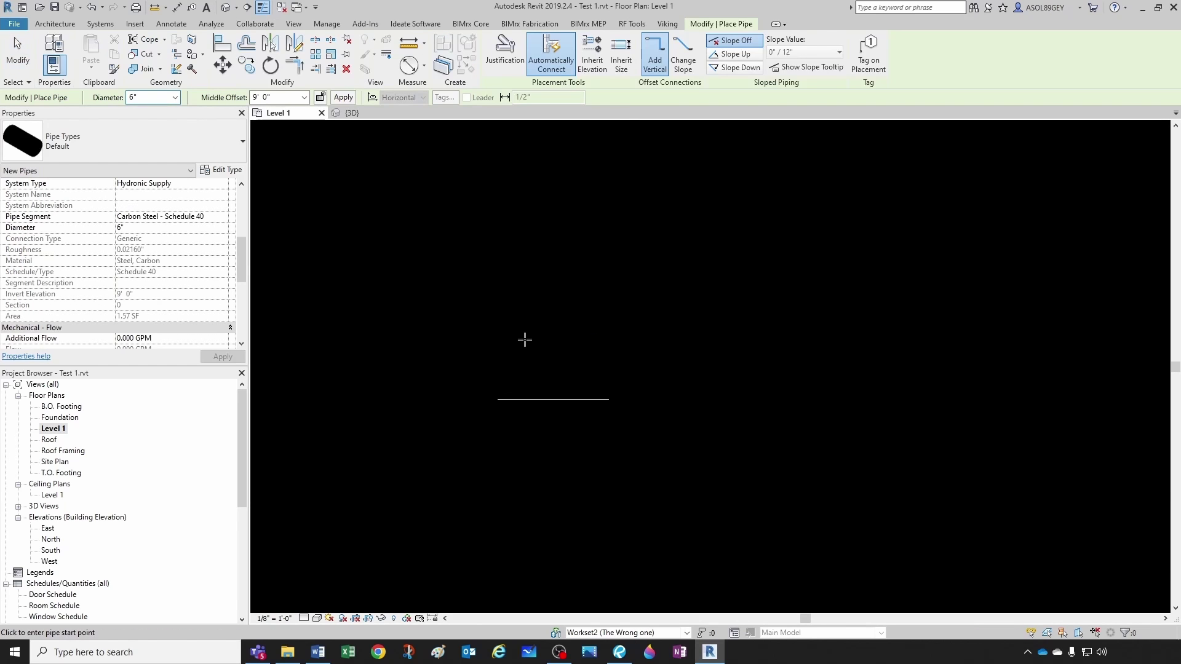
left_click(497, 324)
left_click(608, 320)
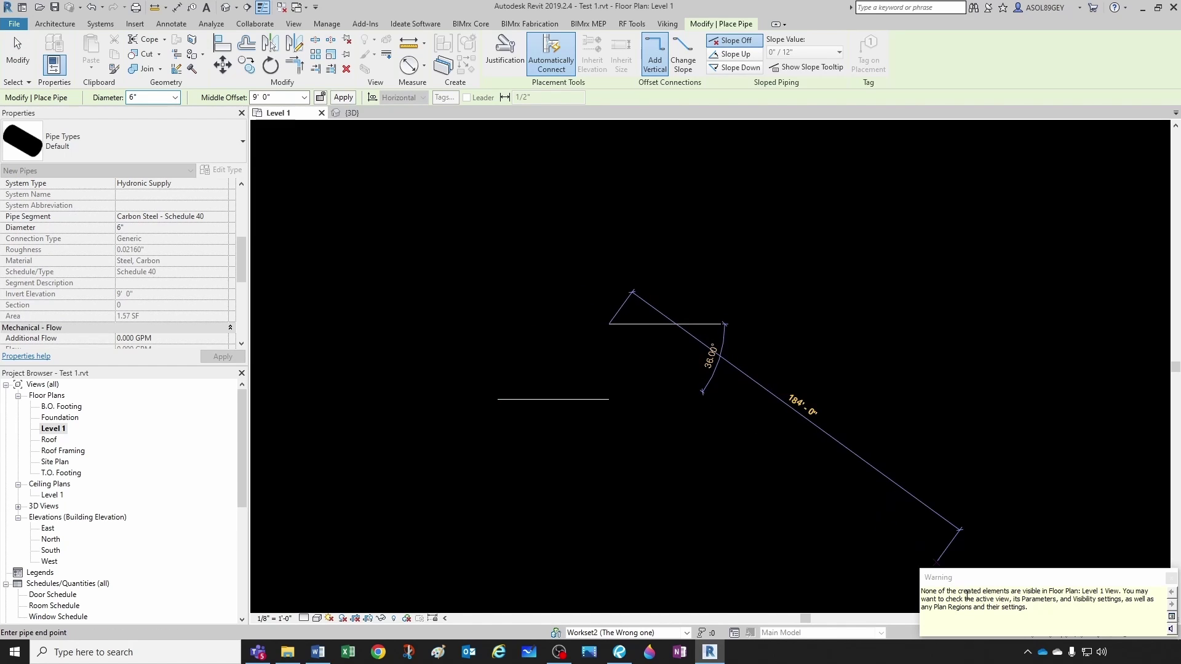
key("Escape")
key("Escape")
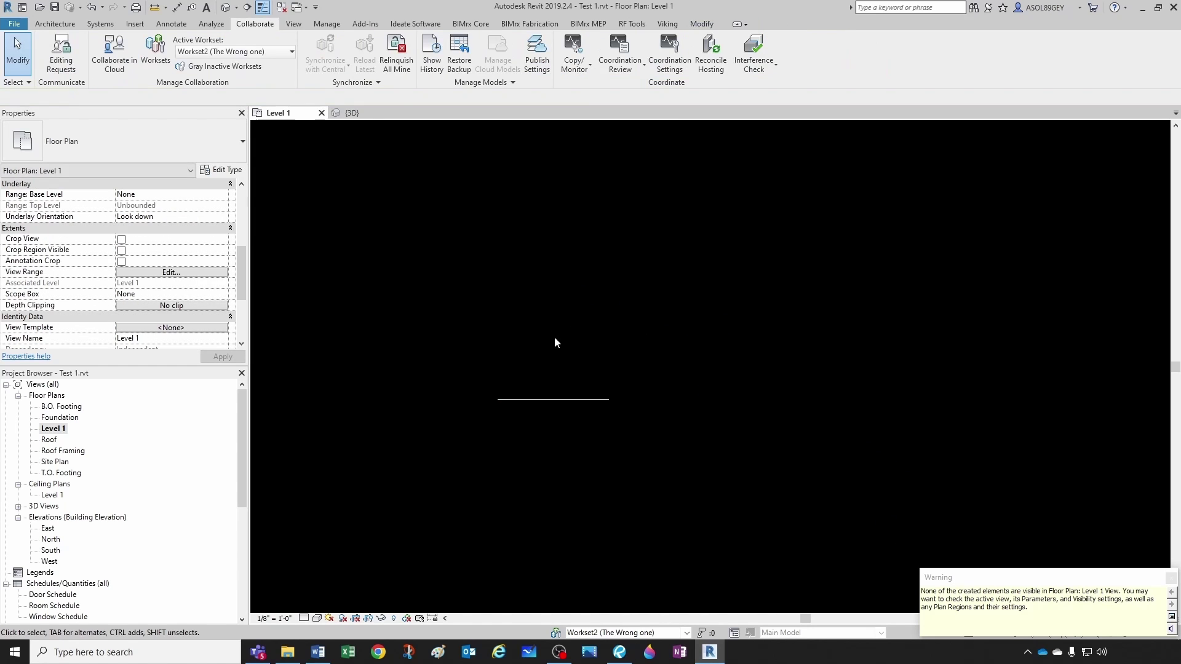
From the 3D view, make Workset2 (The Wrong one) visible in all views and check the second pipe
left_click(352, 112)
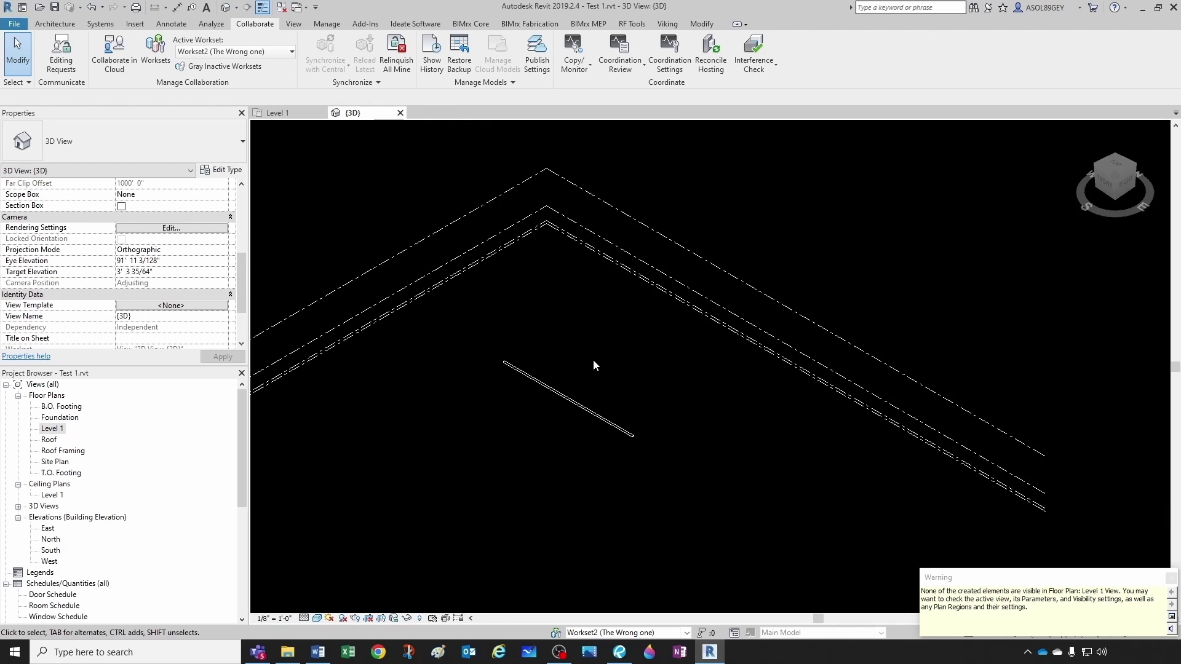
middle_click_drag(593, 359, 569, 393)
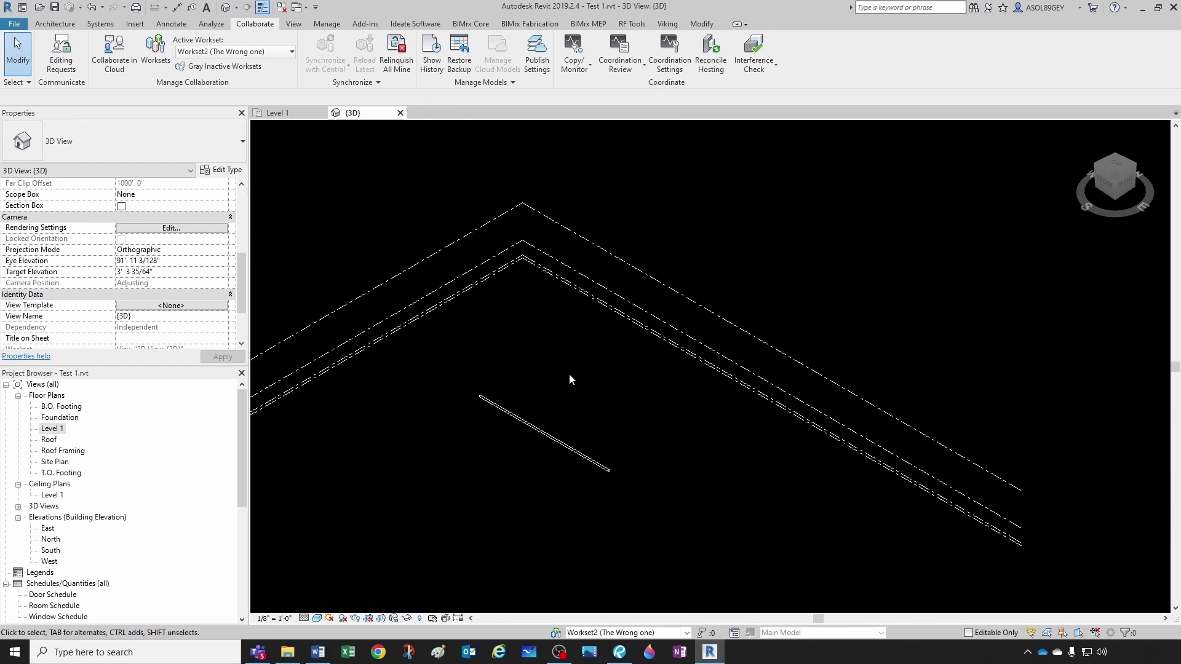
left_click(557, 633)
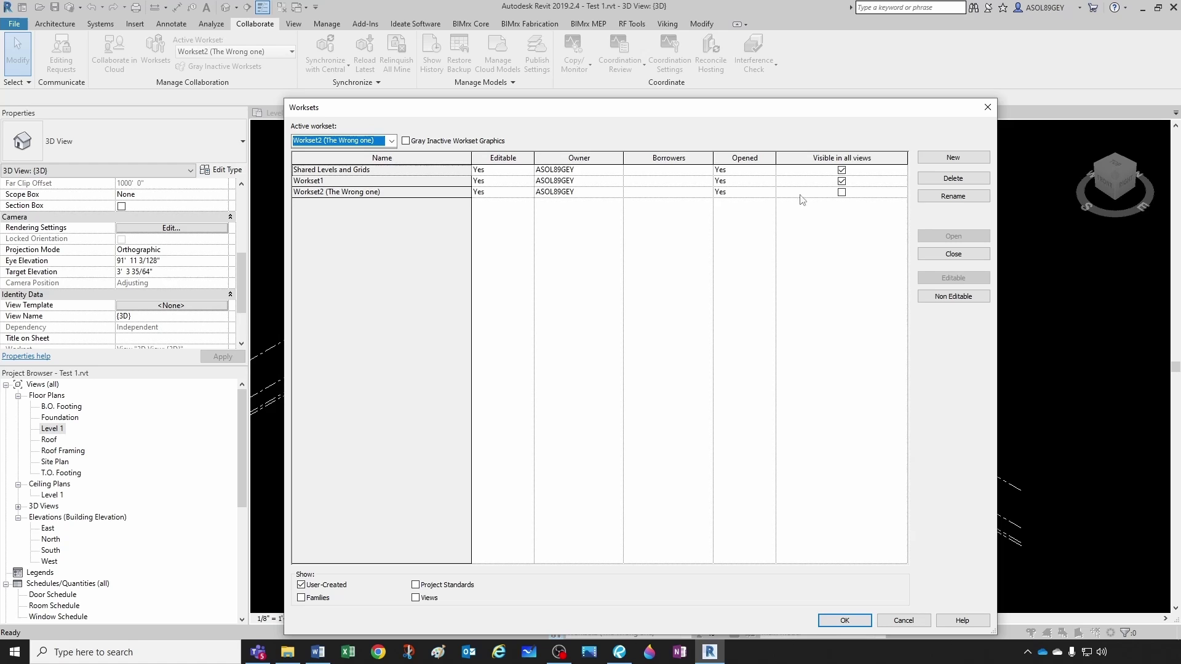
left_click(841, 192)
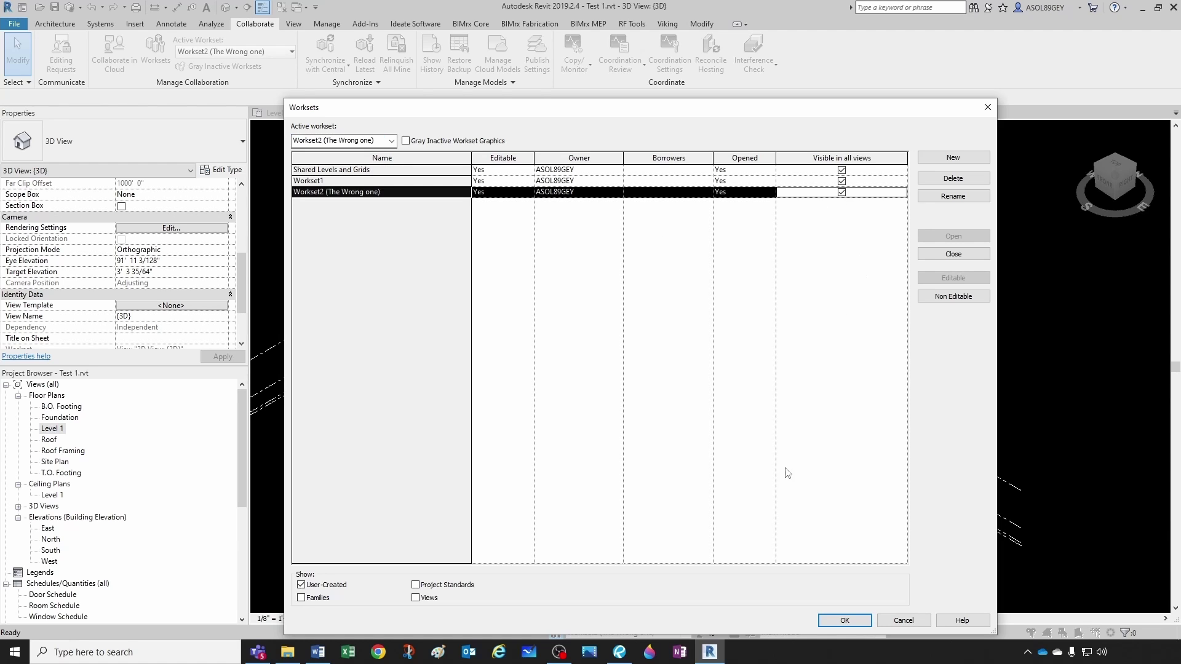
left_click(831, 624)
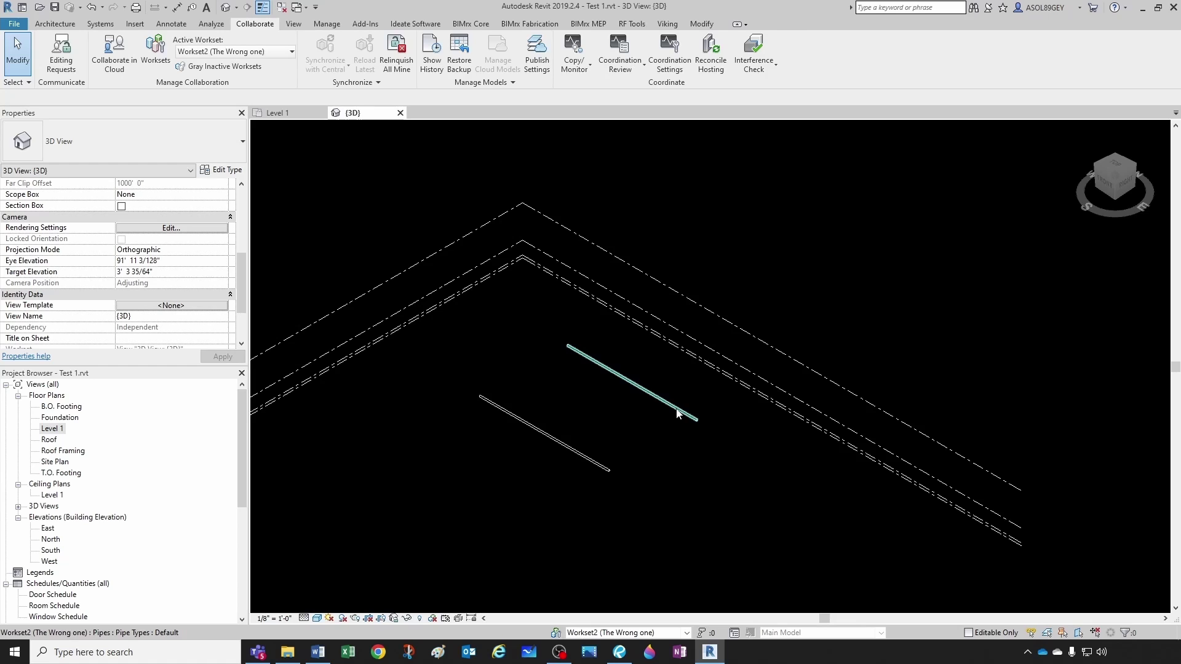
left_click(643, 394)
left_click(368, 161)
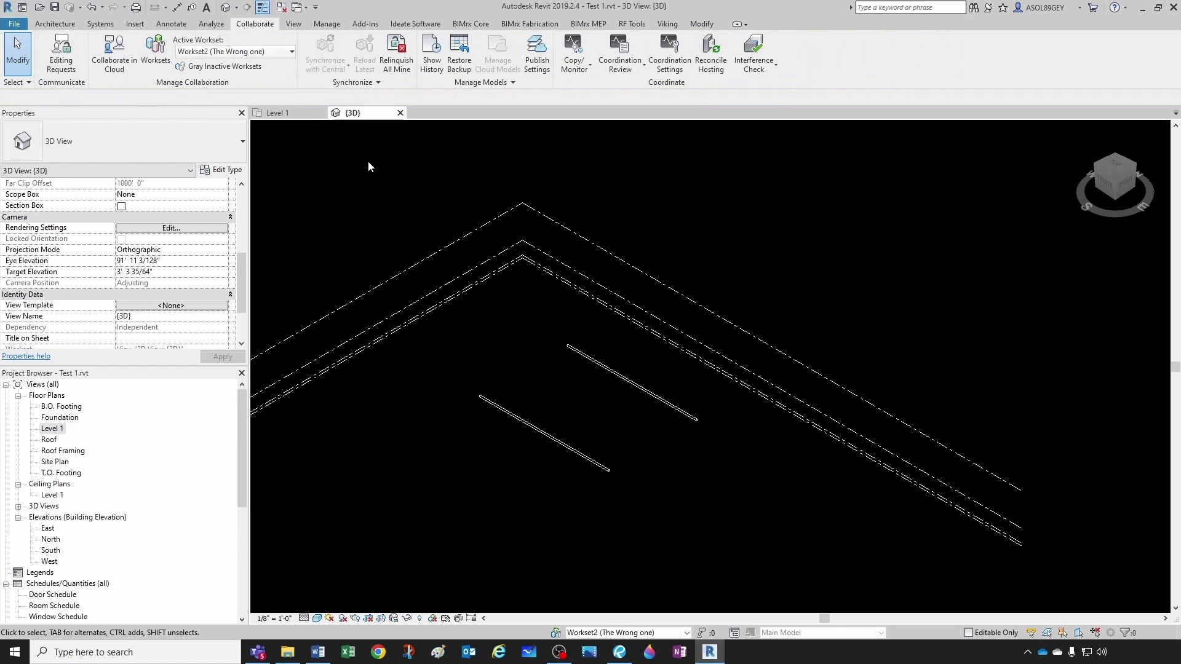
Return to the Level 1 floor plan and override the visibility of Workset2 (The Wrong one) to Hide in that view
left_click(278, 113)
left_click(572, 323)
left_click(581, 388)
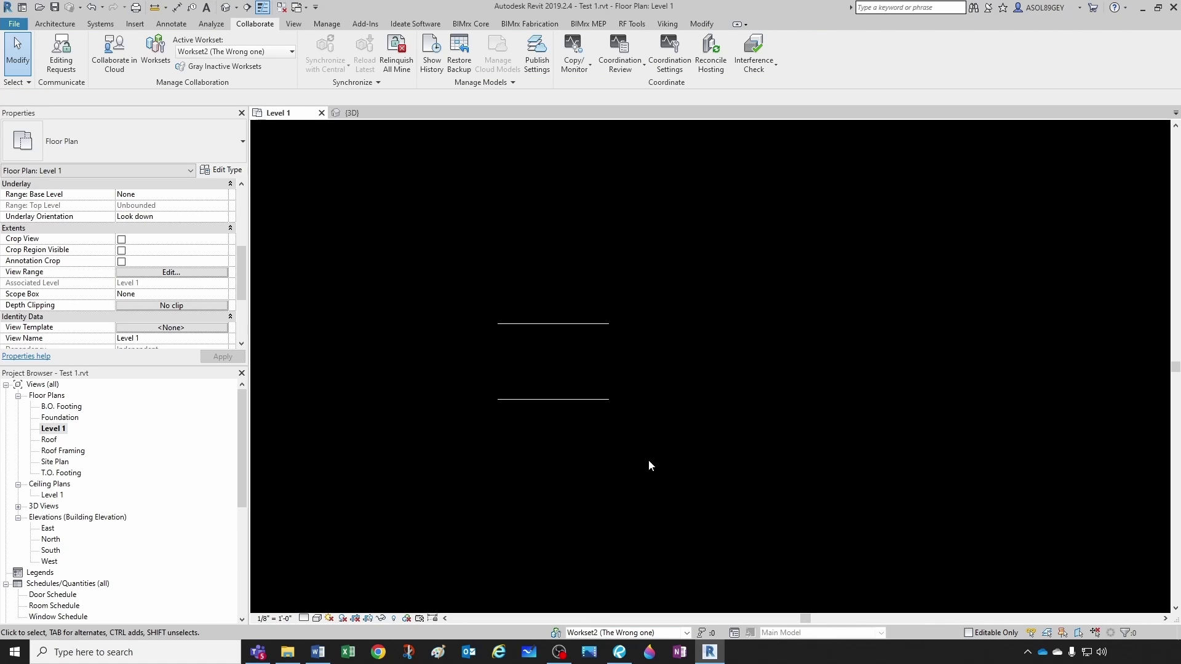
middle_click_drag(583, 472, 606, 495)
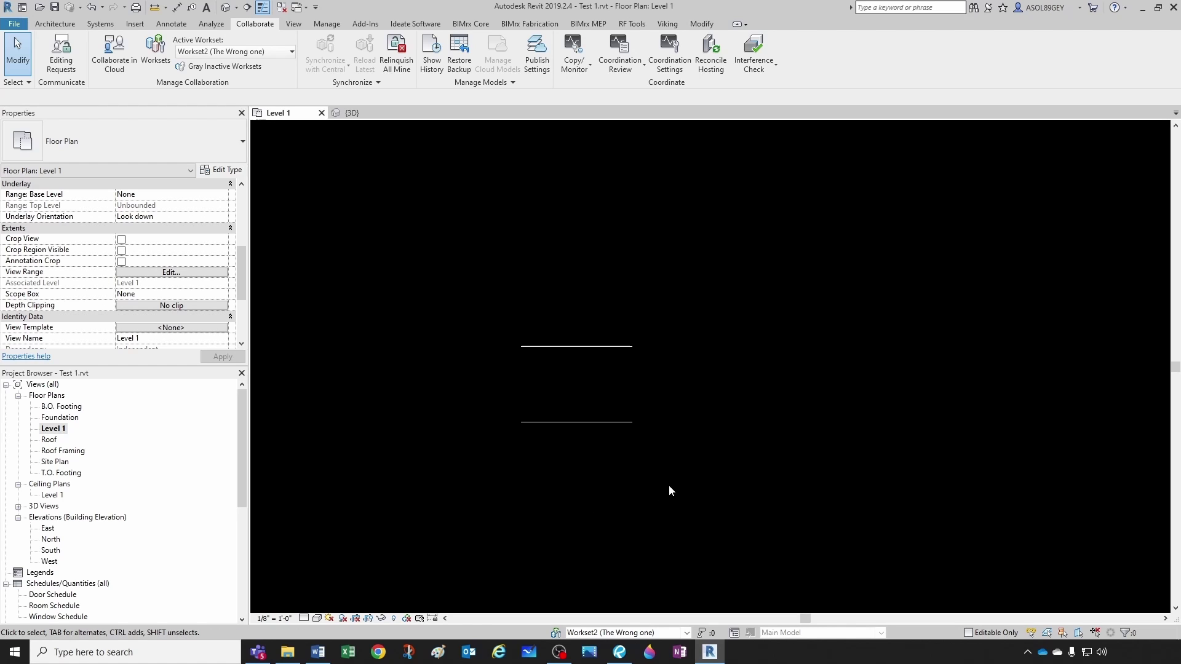
key("v")
key("v")
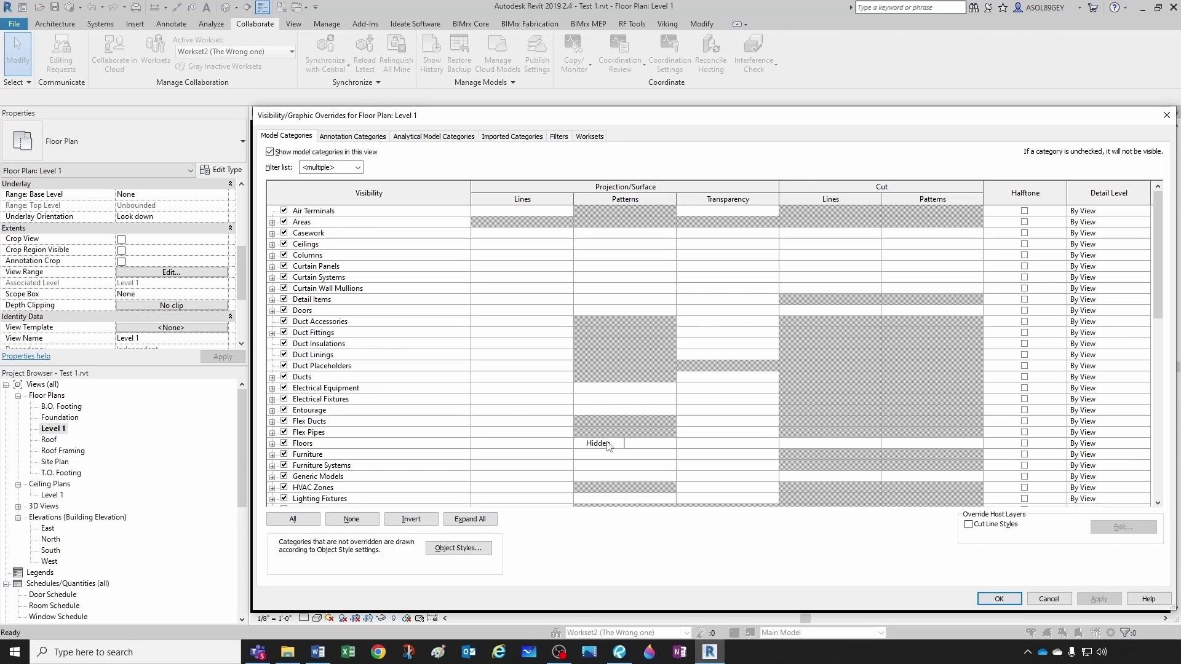
left_click(589, 136)
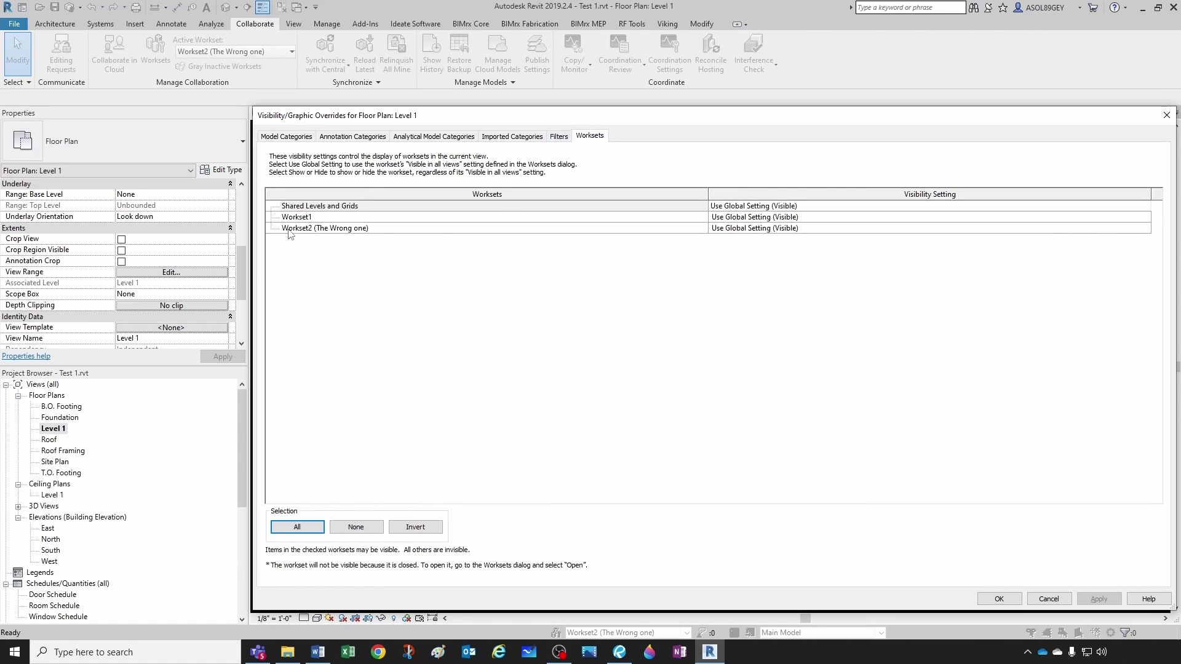
left_click(316, 233)
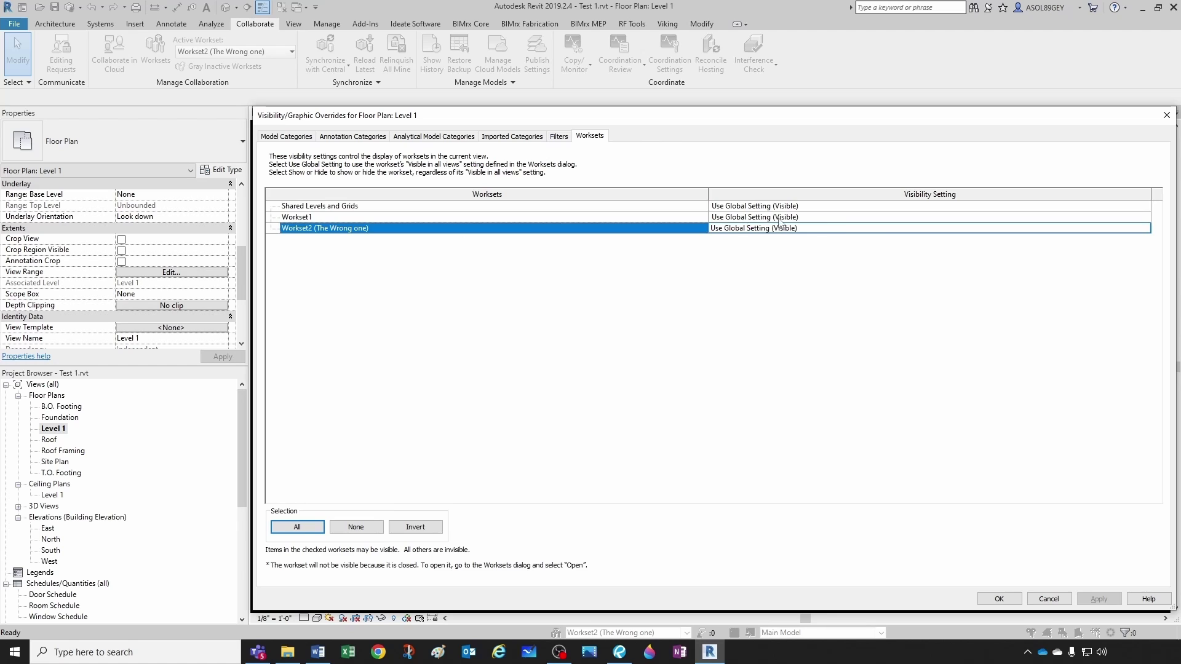
left_click(882, 230)
left_click(1145, 229)
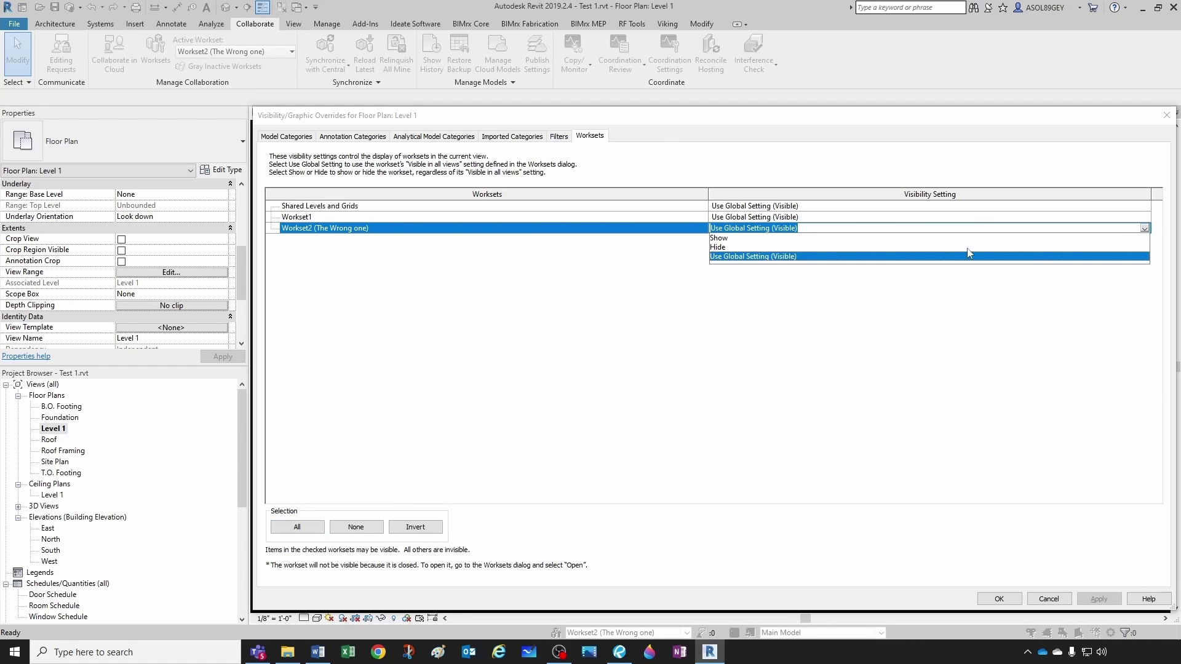
left_click(738, 260)
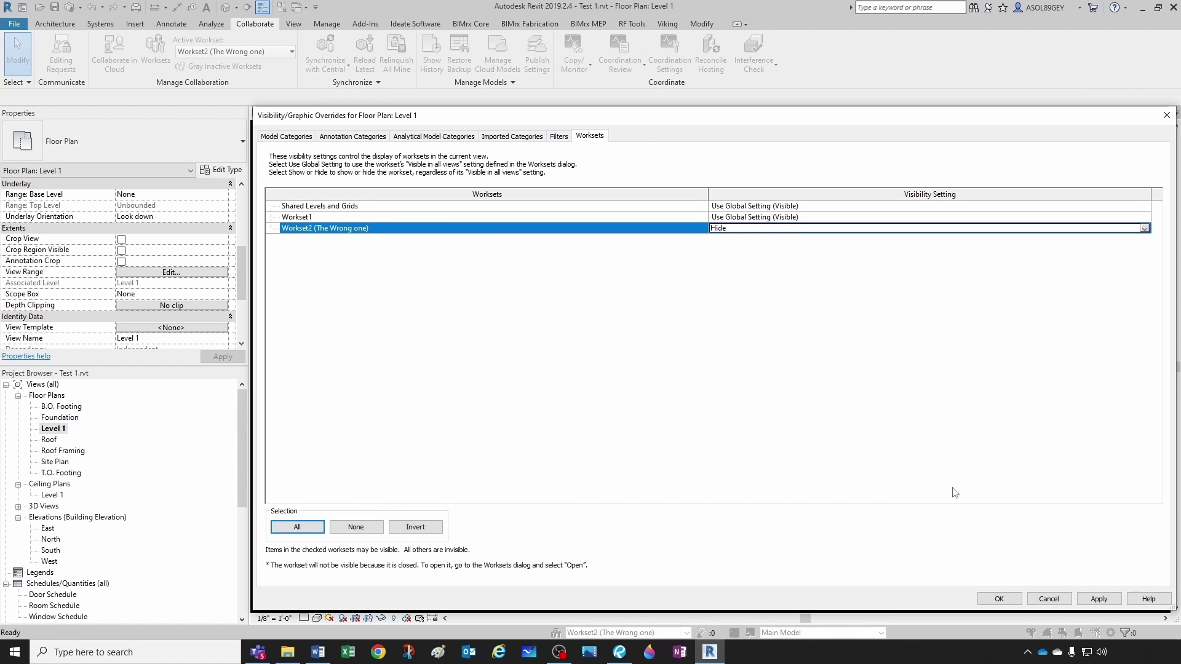
left_click(991, 599)
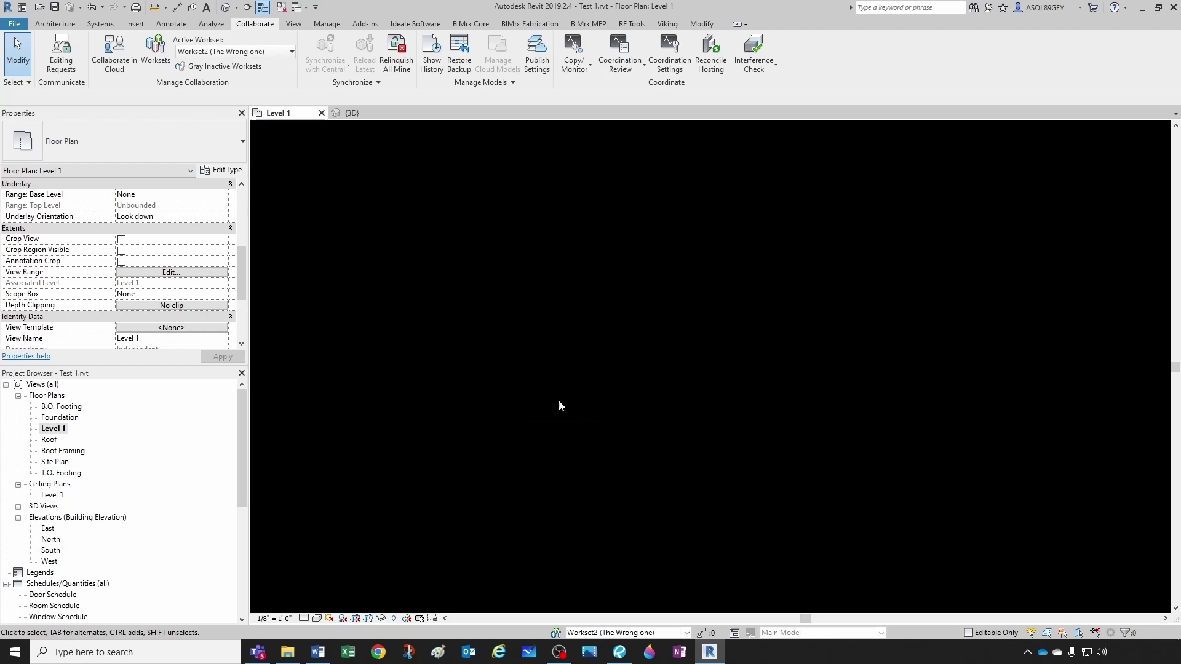
Compare the 3D view with the Level 1 plan, and set Workset2 (The Wrong one) to Hide in the 3D view's visibility overrides
left_click(351, 112)
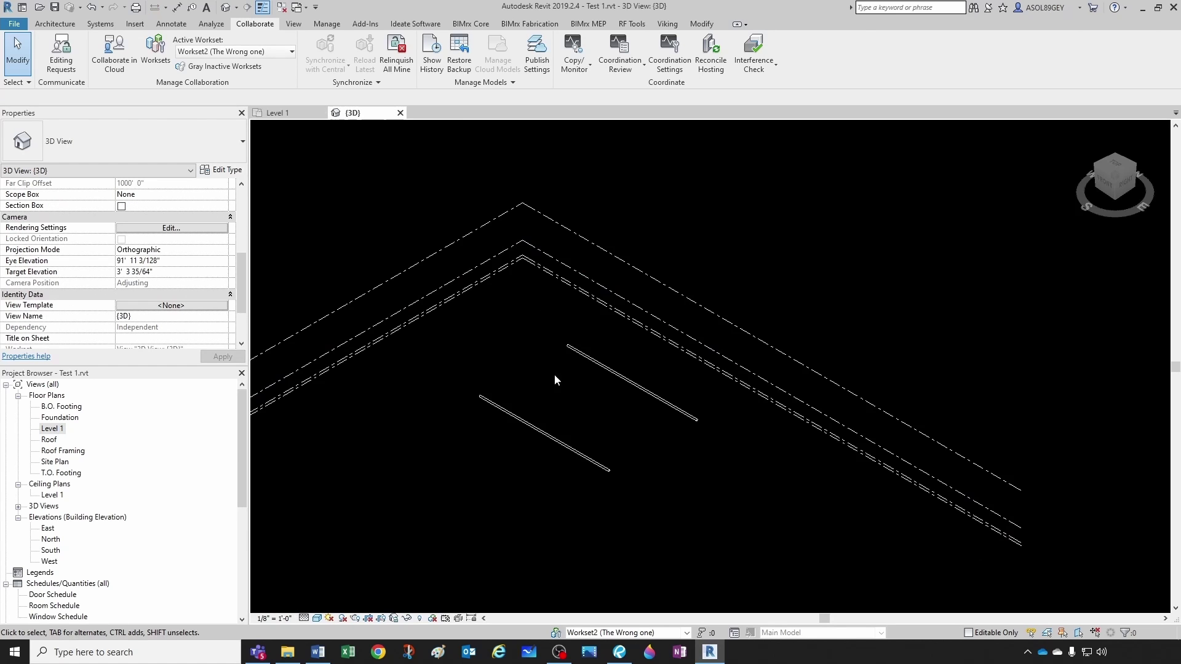
left_click(277, 113)
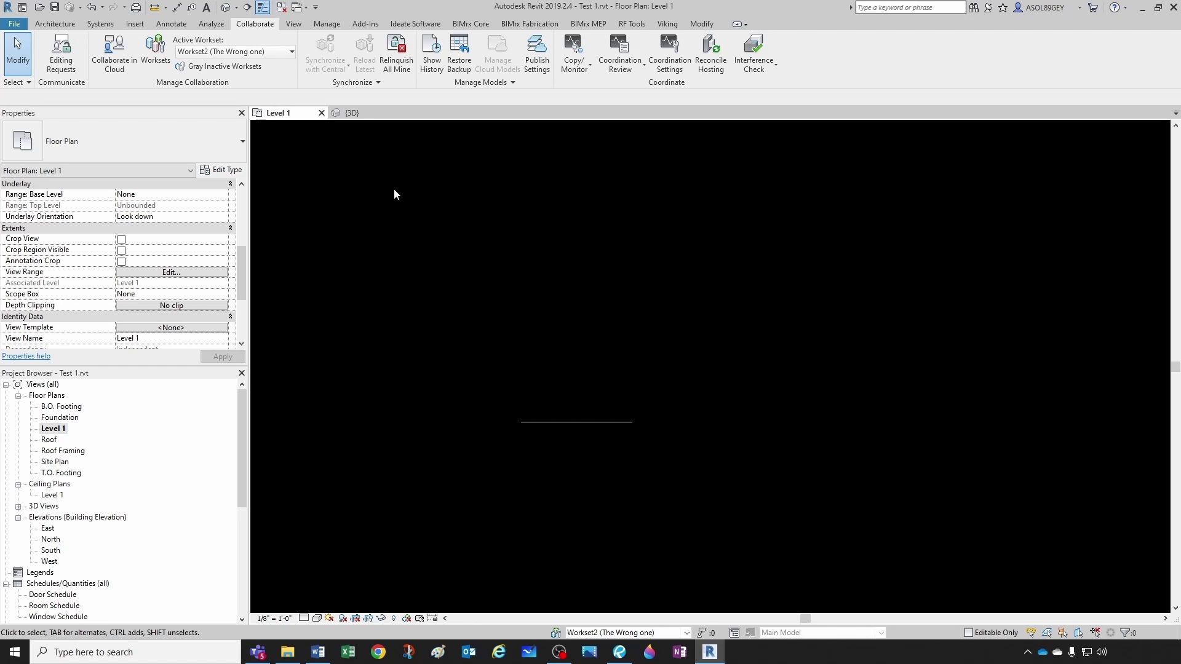
left_click(394, 112)
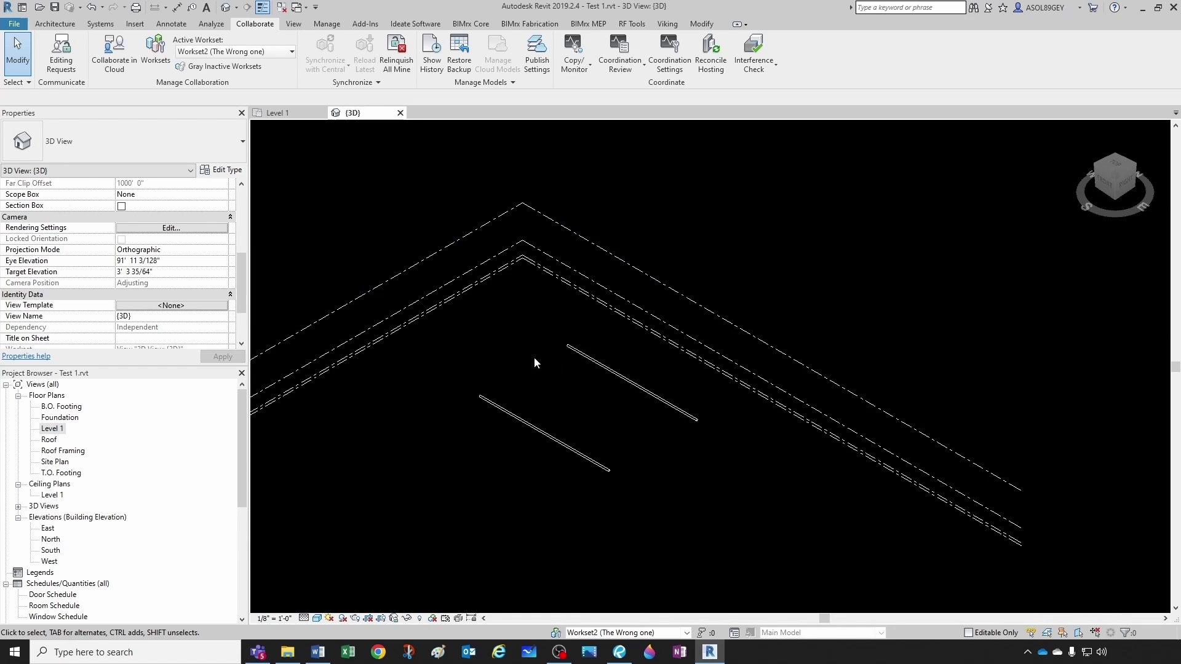
key("v")
key("g")
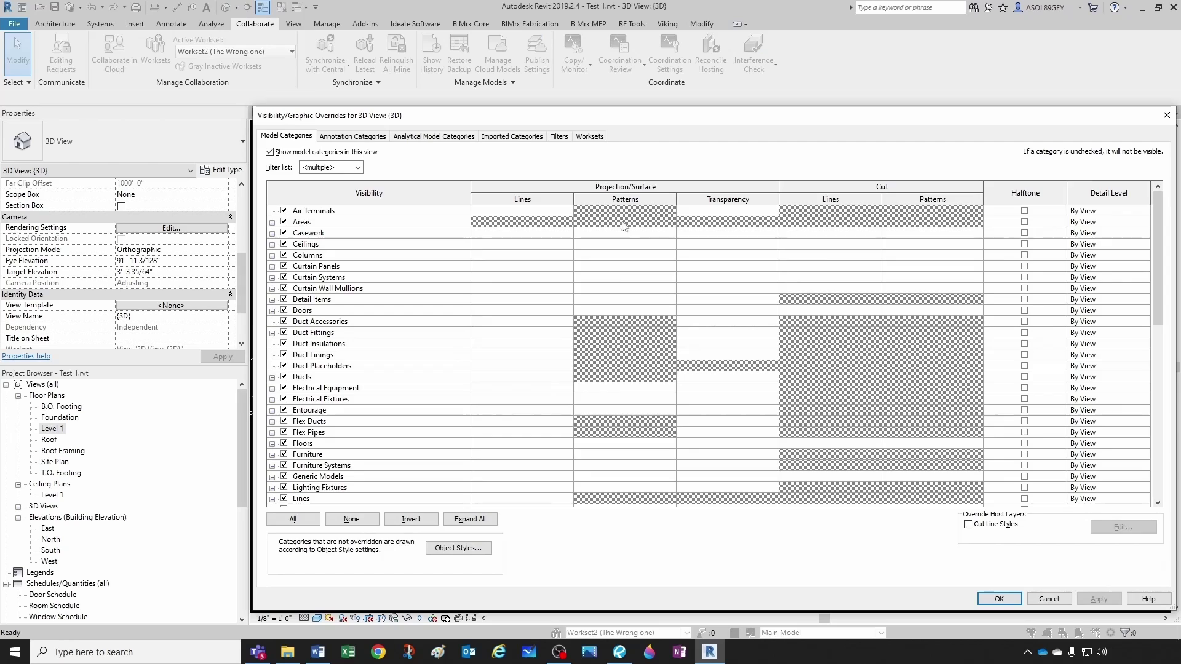
left_click(581, 140)
left_click(287, 229)
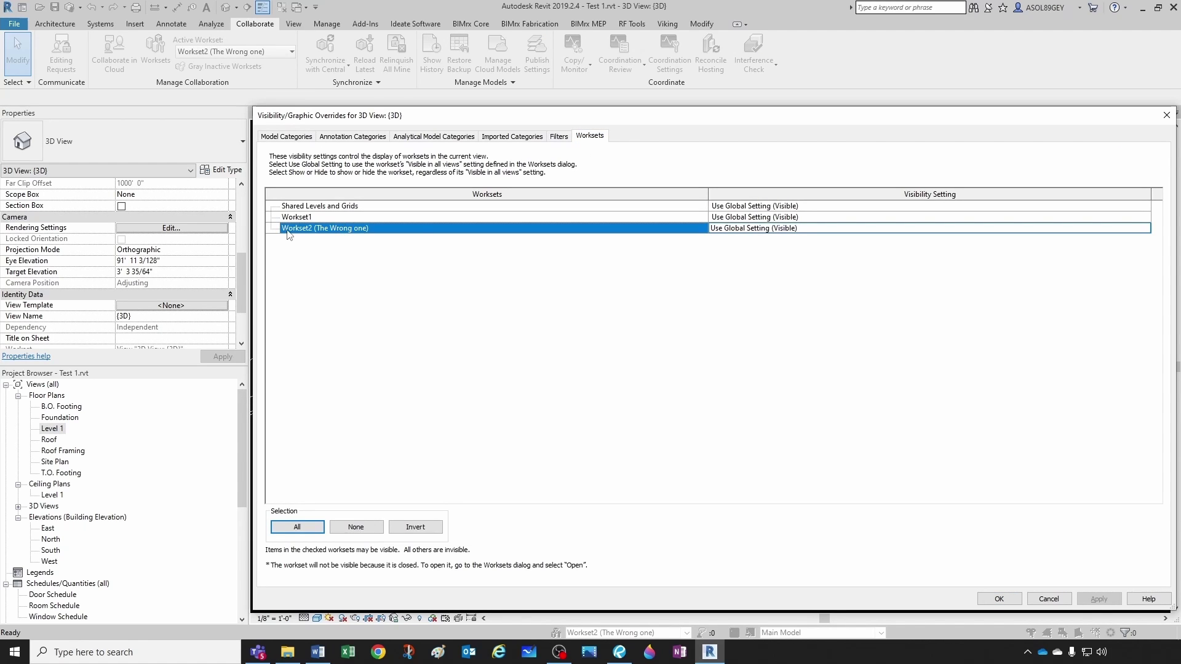
left_click(1108, 227)
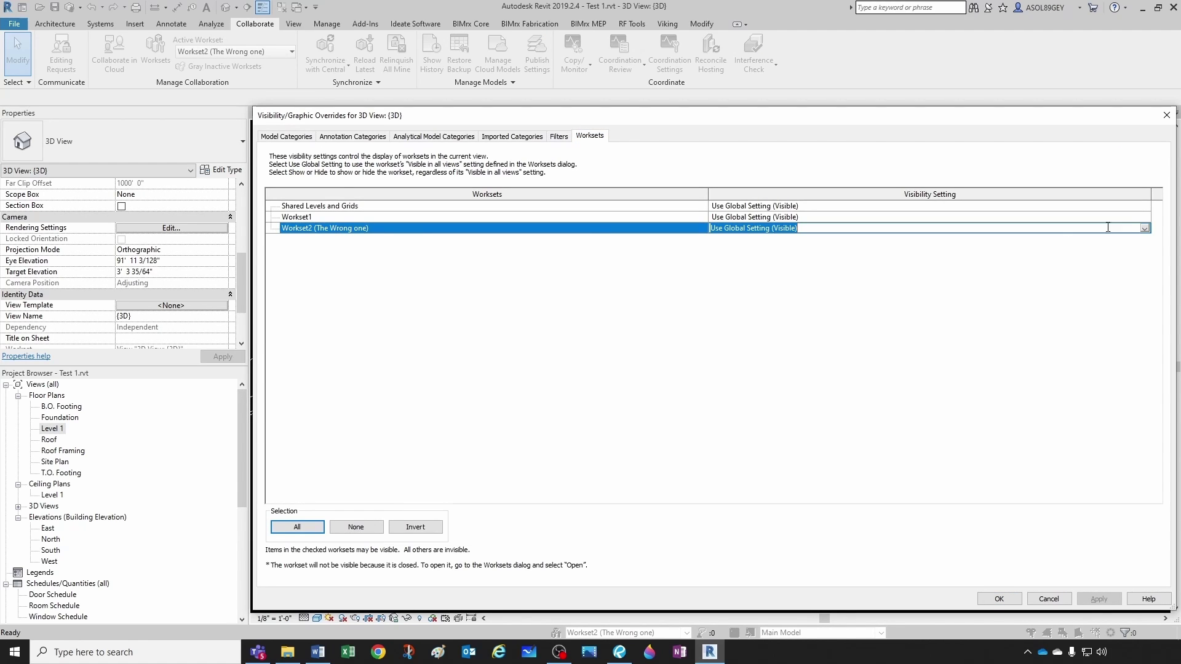
left_click(1144, 228)
left_click(745, 253)
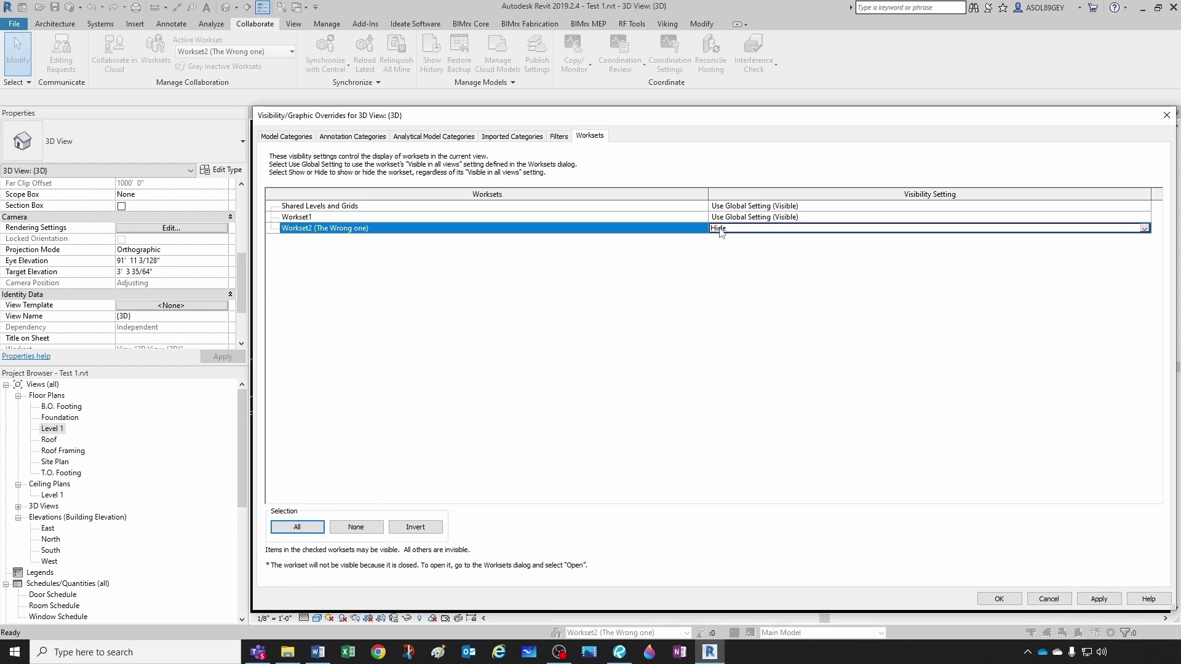
left_click(985, 593)
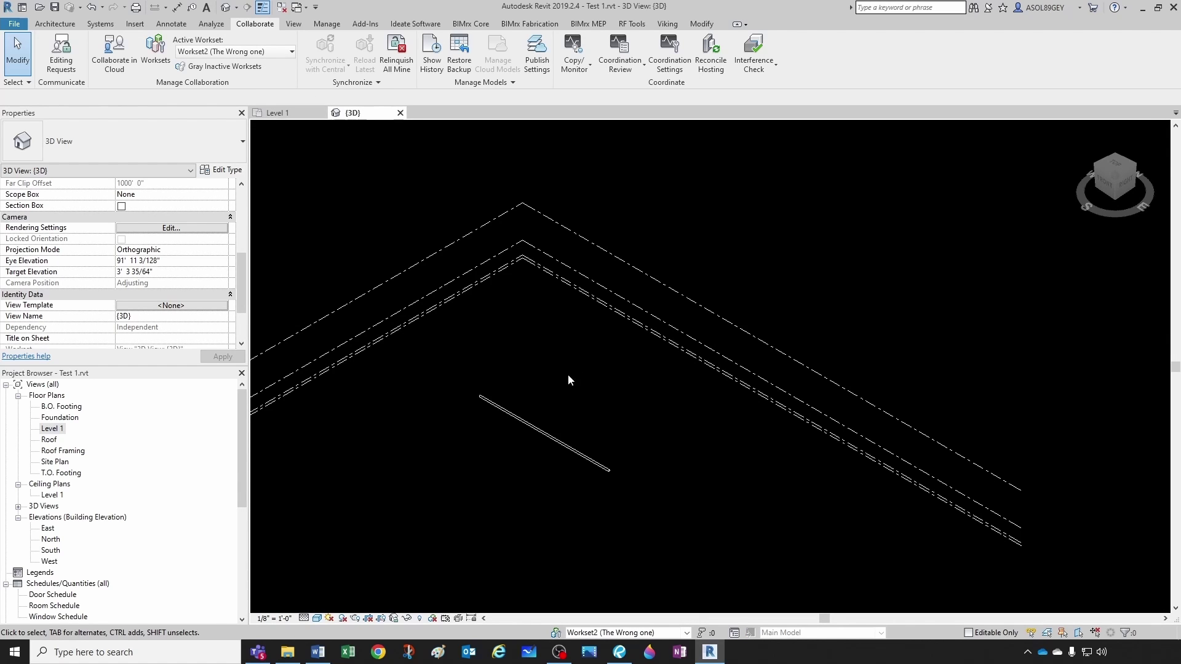
Make Workset1 active in the Level 1 plan and draw a horizontal 6" pipe at a 9' 0" middle offset above the visible pipe
left_click(290, 109)
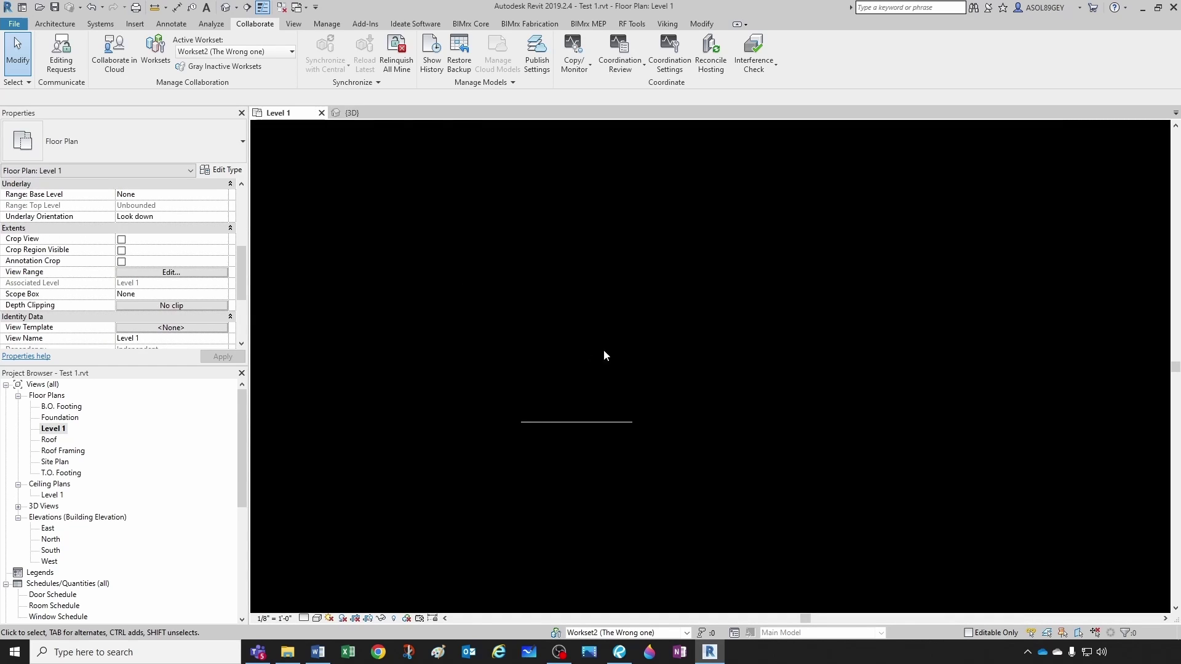
middle_click_drag(592, 340, 609, 356)
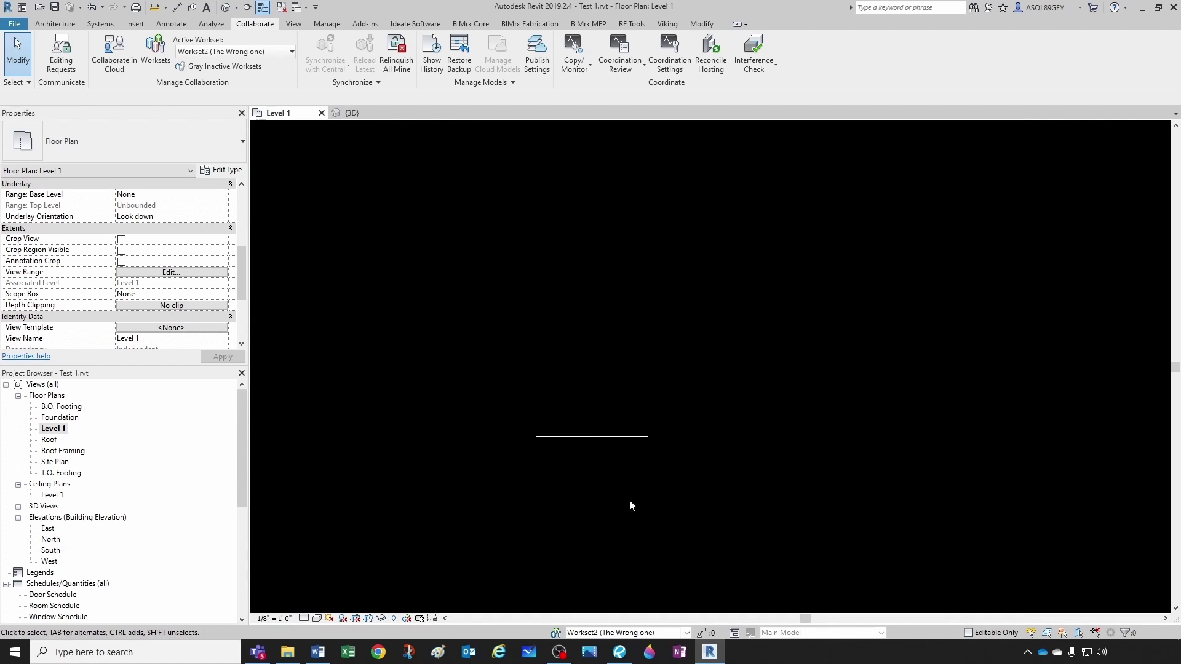
left_click(686, 634)
left_click(584, 612)
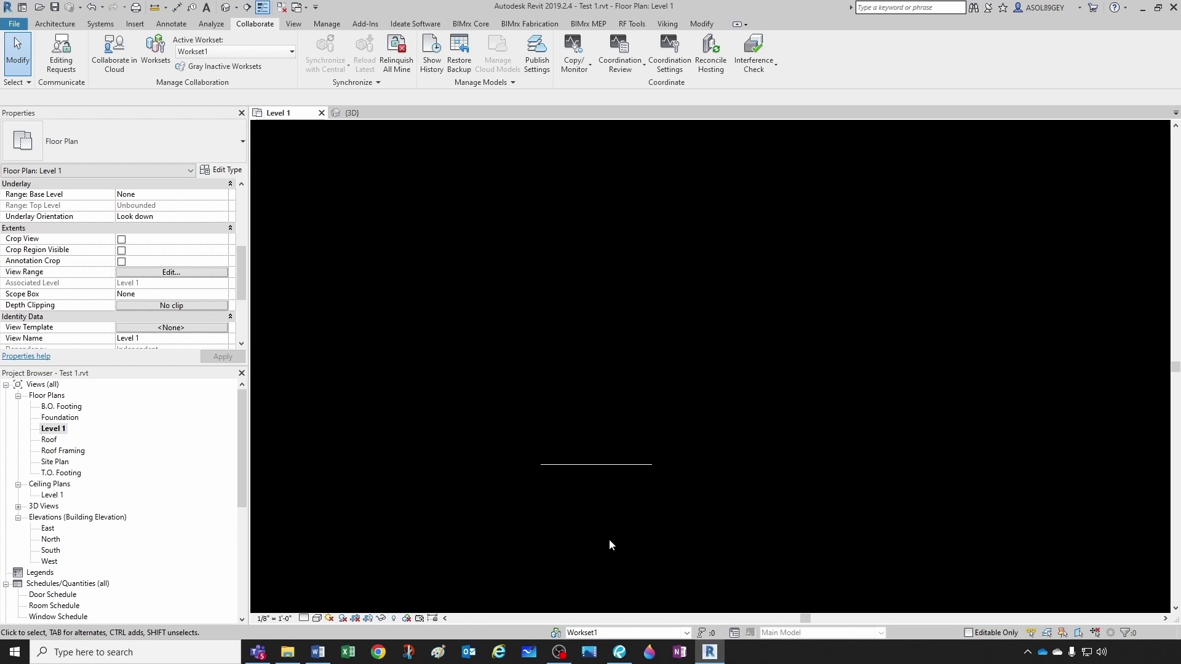
key("p")
key("i")
left_click(541, 383)
left_click(674, 383)
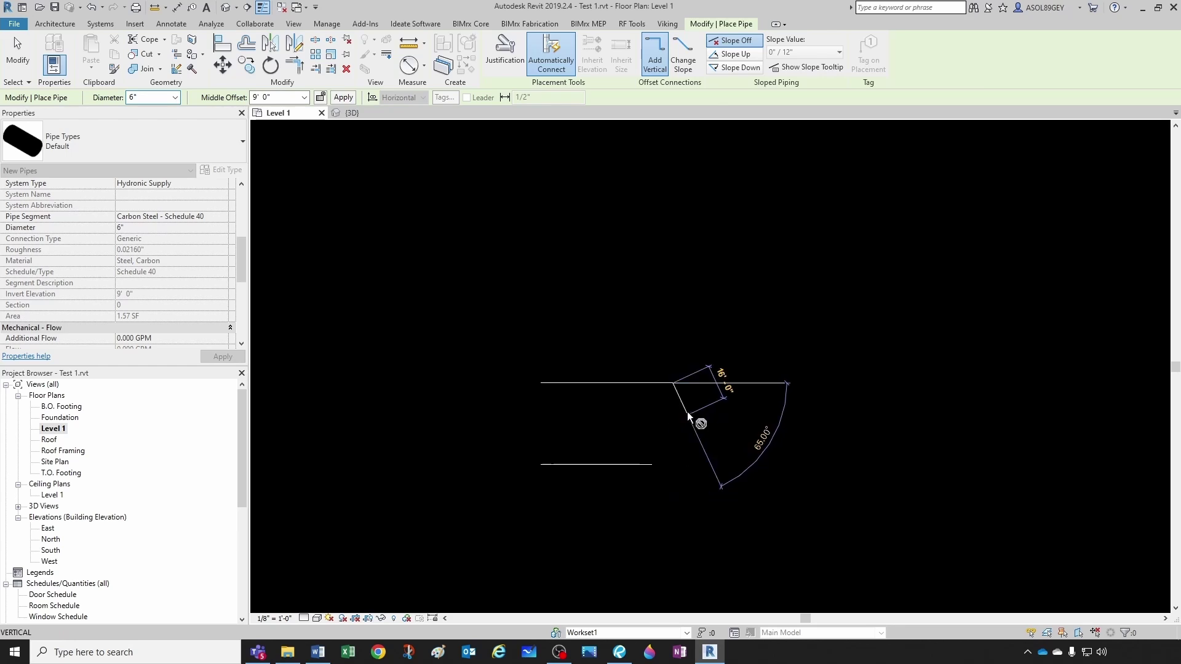
Finish placing pipes and hide the Pipes model category in the Level 1 plan's visibility/graphic overrides
key("Escape")
key("Escape")
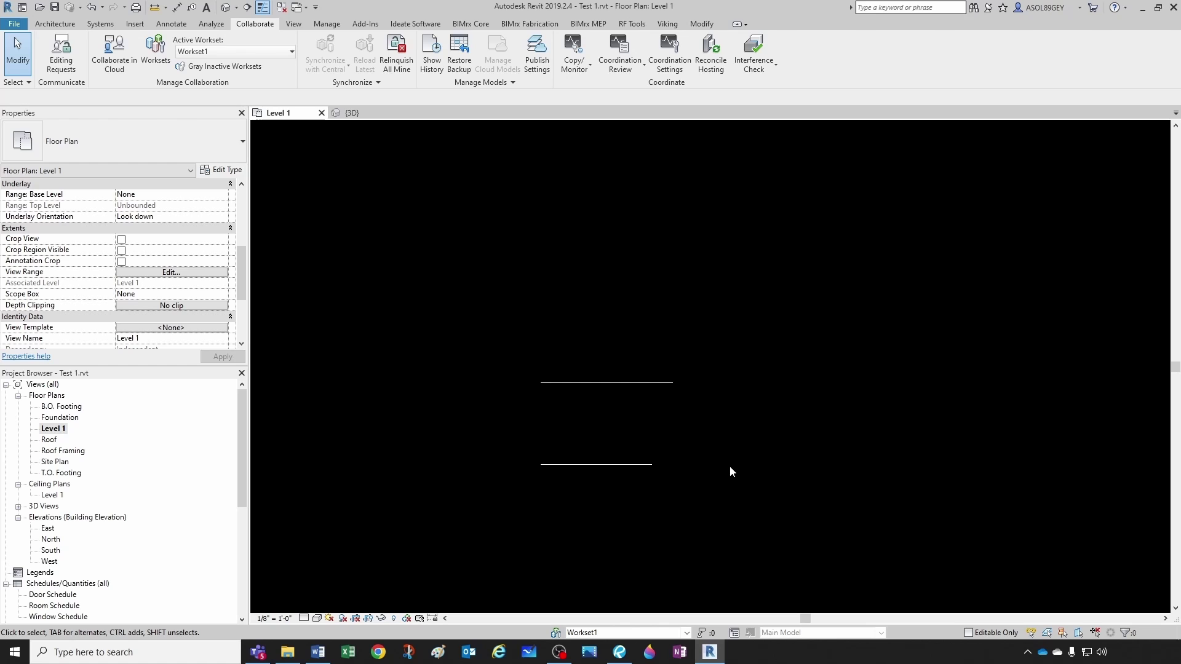
middle_click_drag(746, 319, 709, 293)
scroll(632, 412, "up", 1)
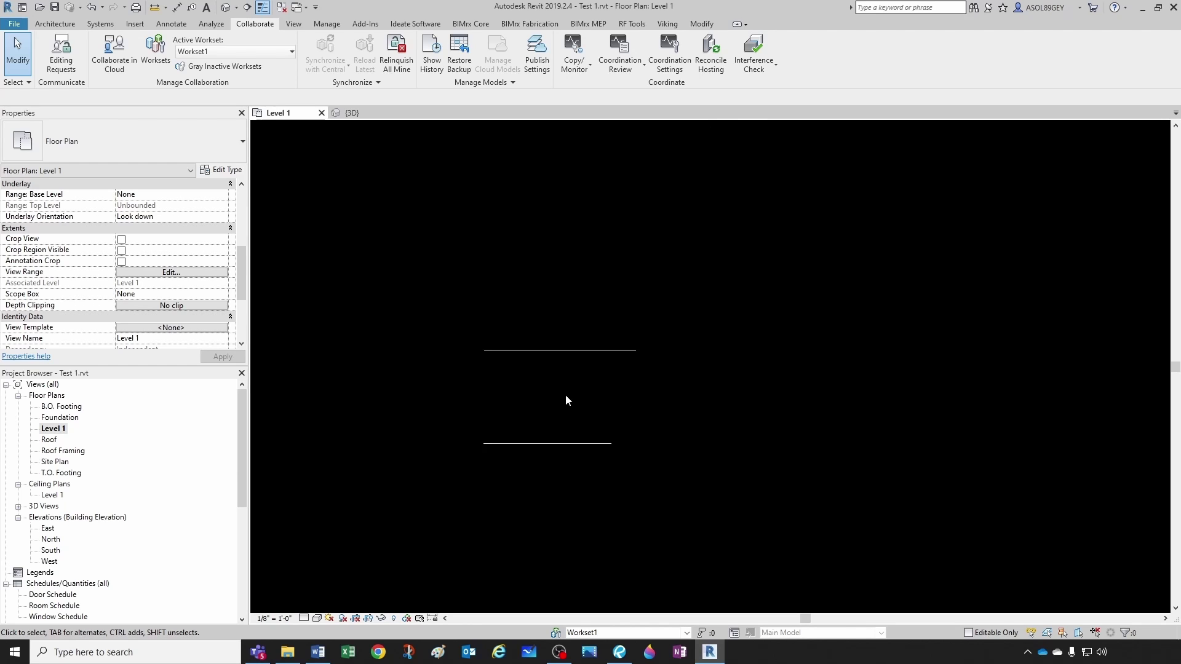
key("v")
key("g")
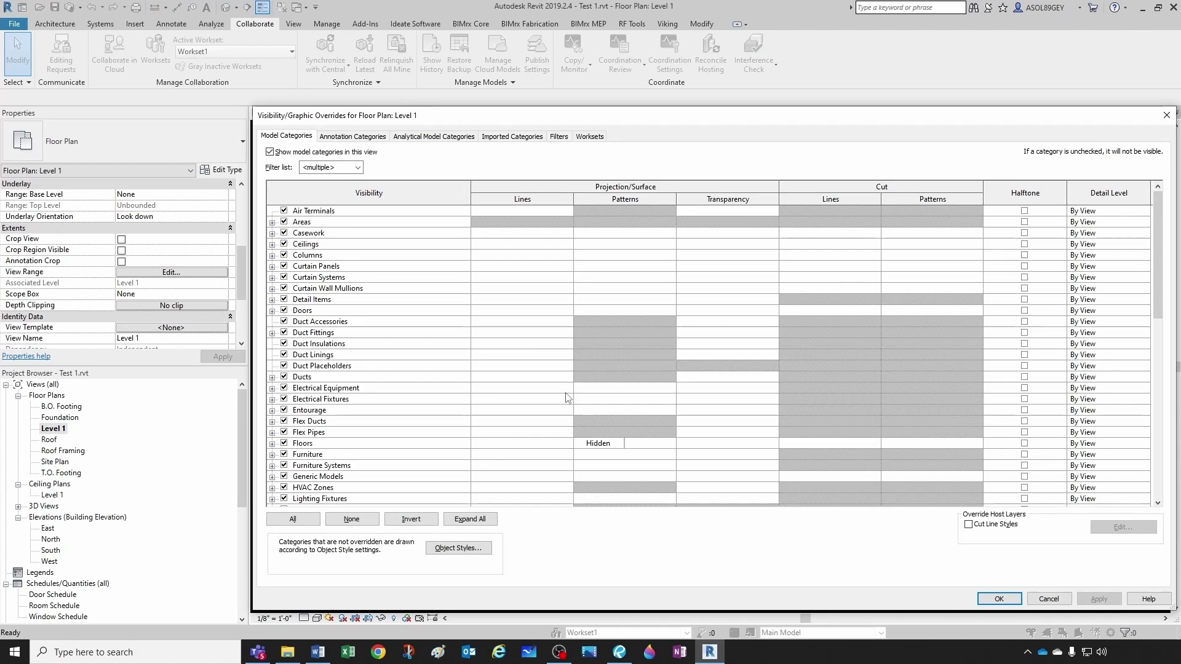
scroll(302, 354, "down", 5)
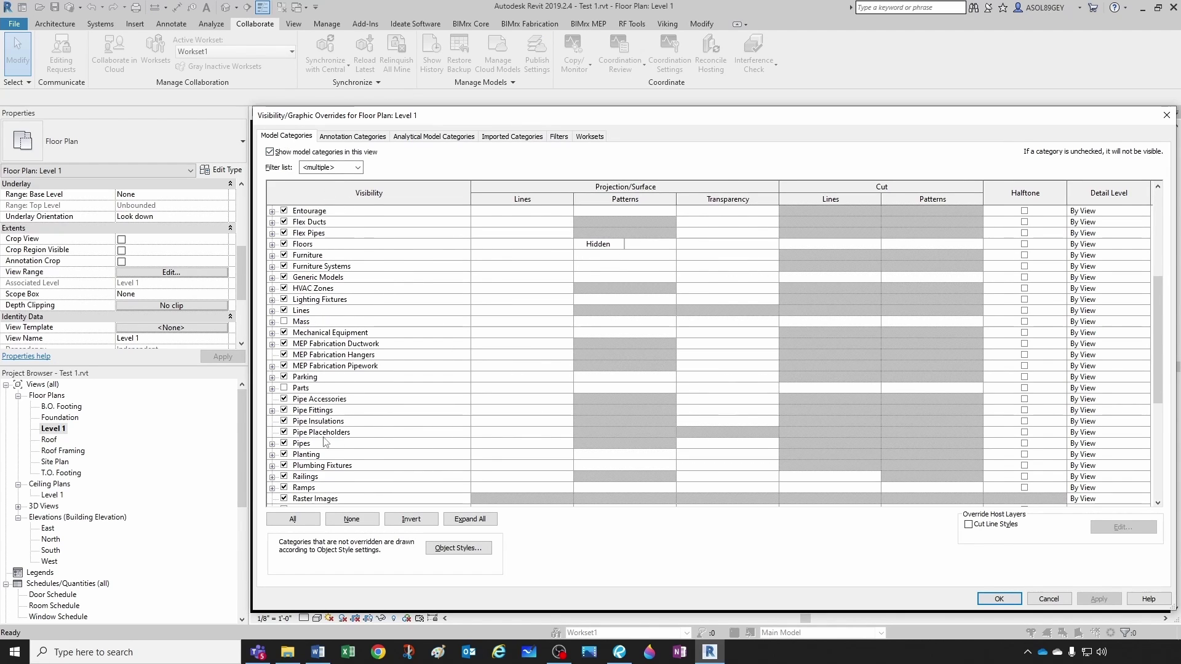
scroll(294, 425, "down", 1)
left_click(284, 433)
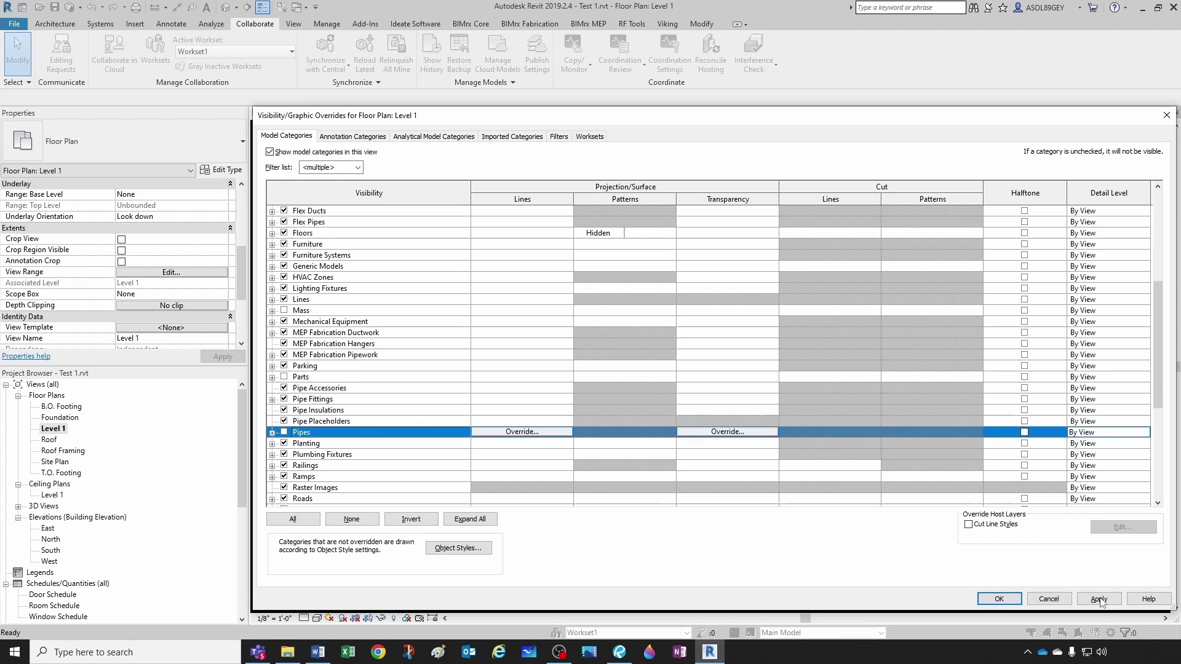
left_click(992, 598)
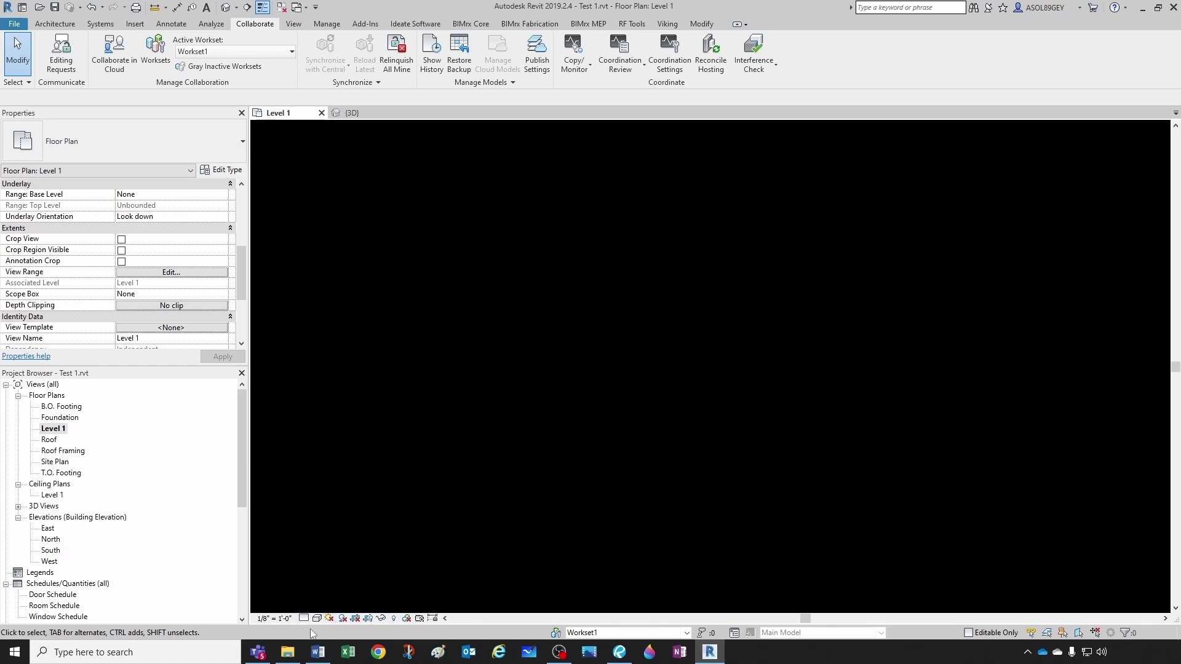
Compare the pipes in the 3D view, and make the Pipes category visible again in the Level 1 plan's overrides
left_click(348, 113)
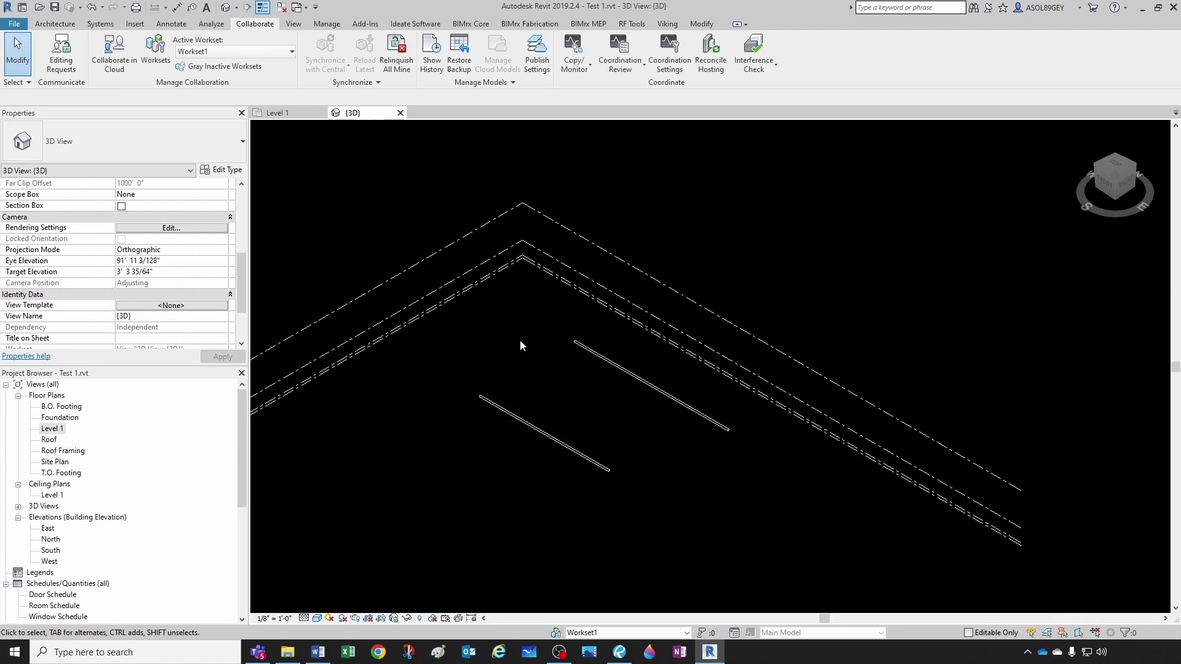
left_click(289, 112)
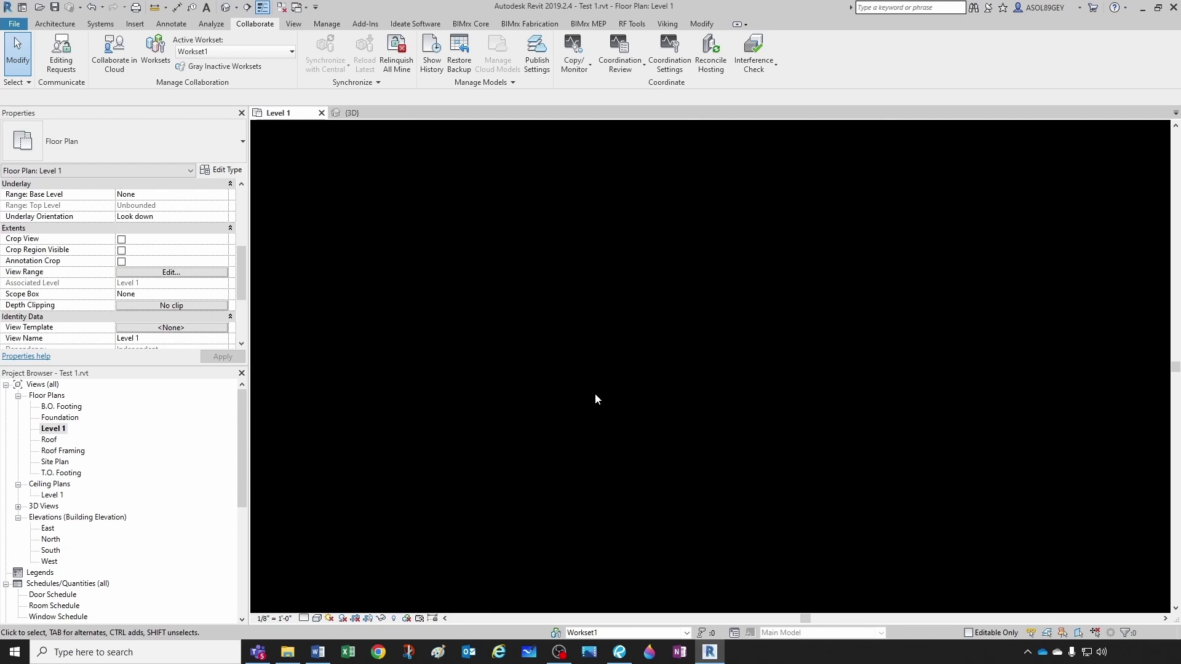
key("v")
key("g")
left_click(332, 356)
key("p")
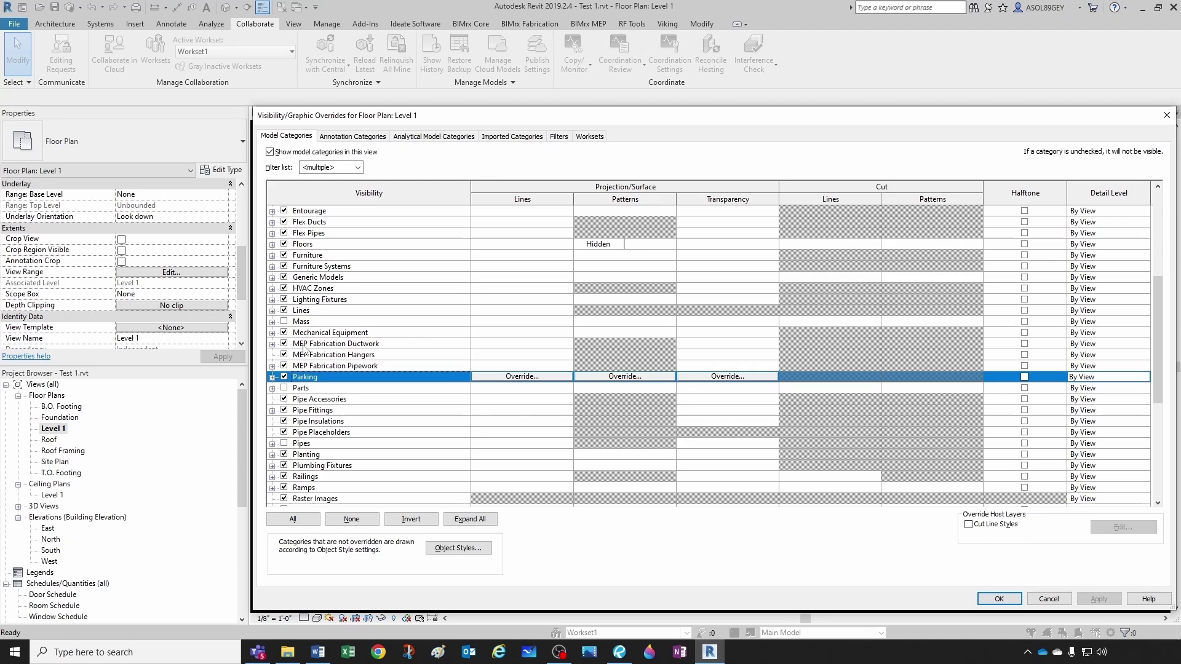
left_click(300, 443)
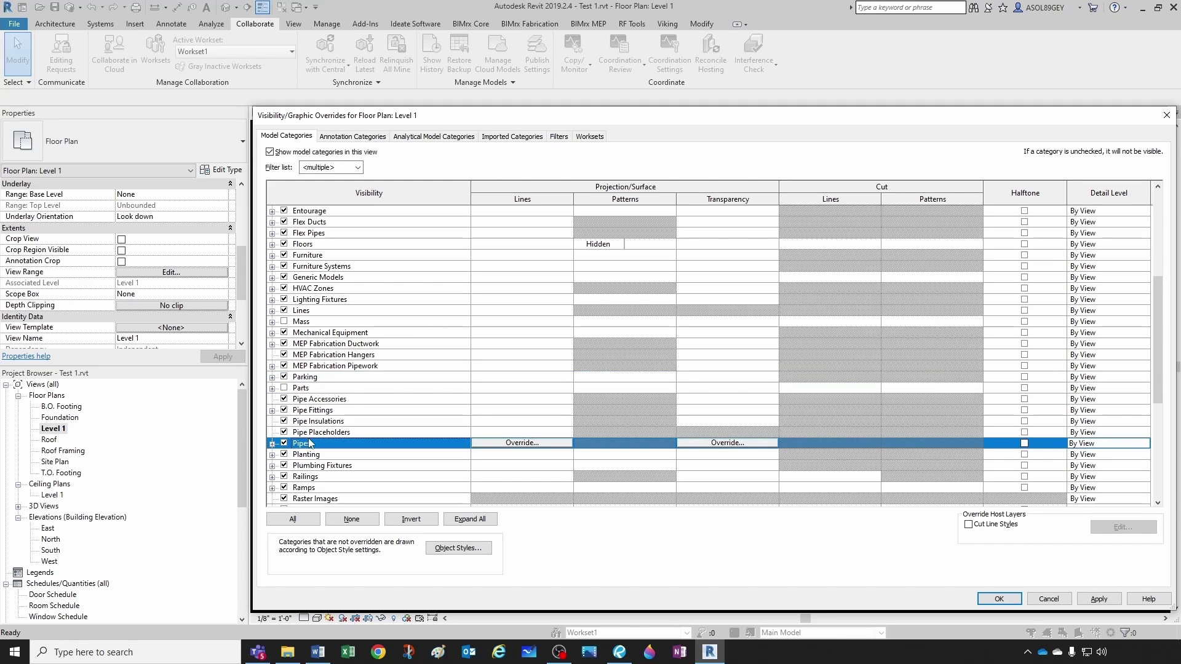
key("Return")
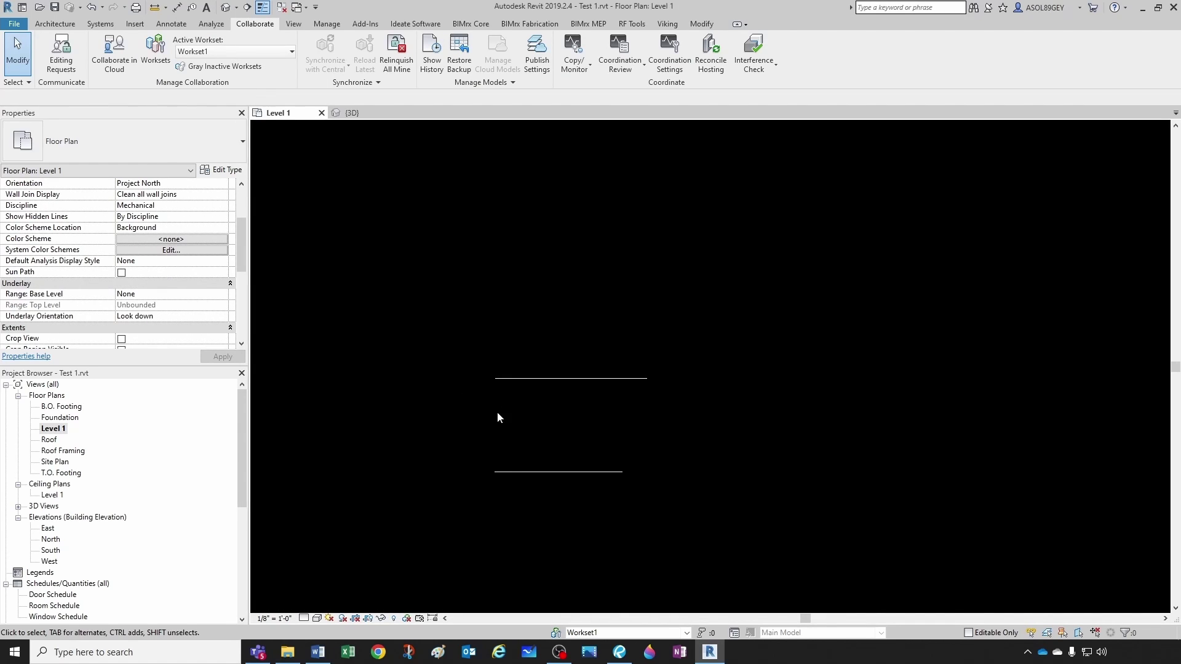
Draw a horizontal 6" Fire Protection Wet pipe at a 9' 0" middle offset above the upper Hydronic Supply pipe
left_click(557, 380)
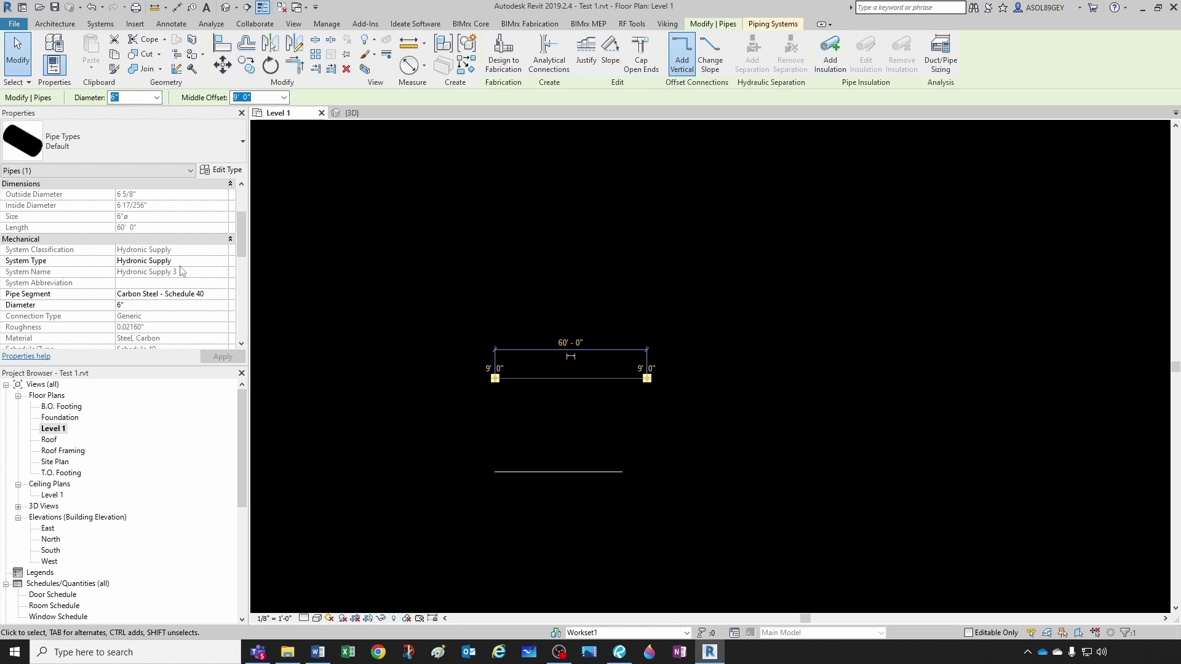
left_click(410, 396)
key("p")
key("i")
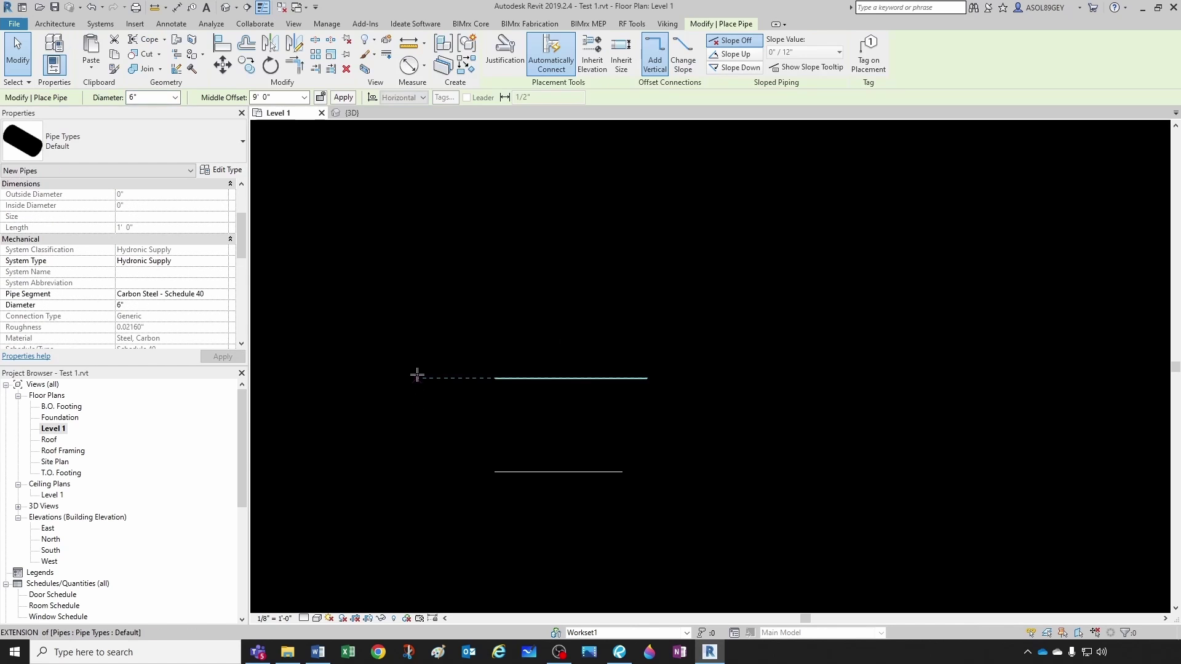
left_click(220, 261)
left_click(223, 261)
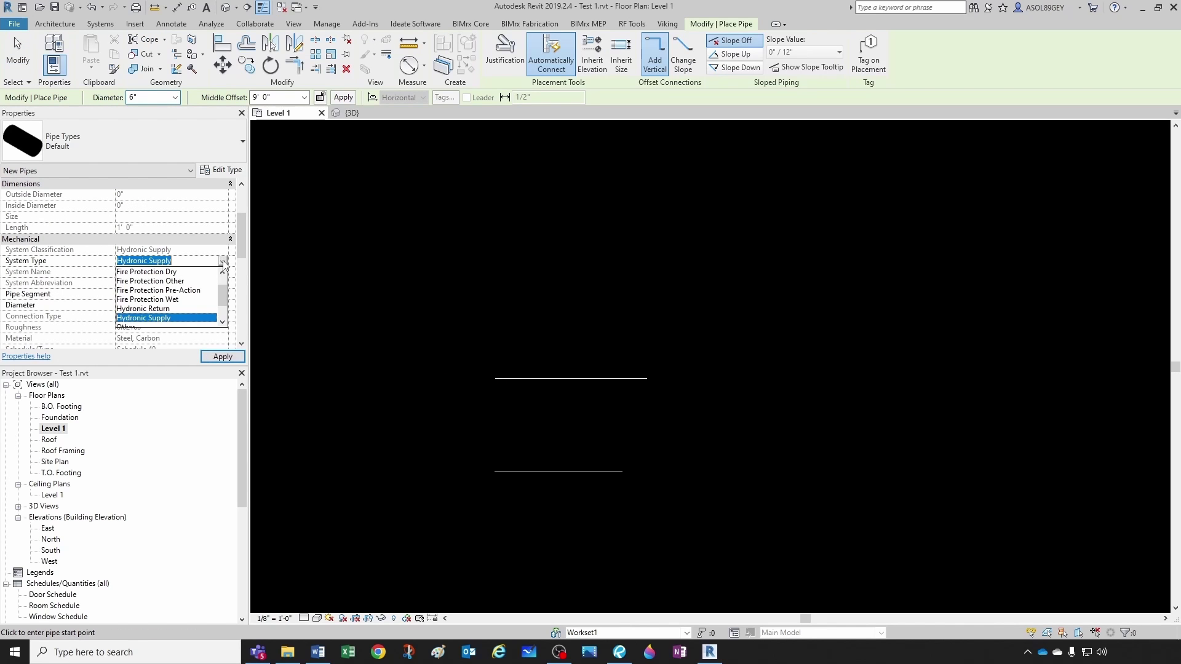
left_click(173, 299)
left_click(494, 332)
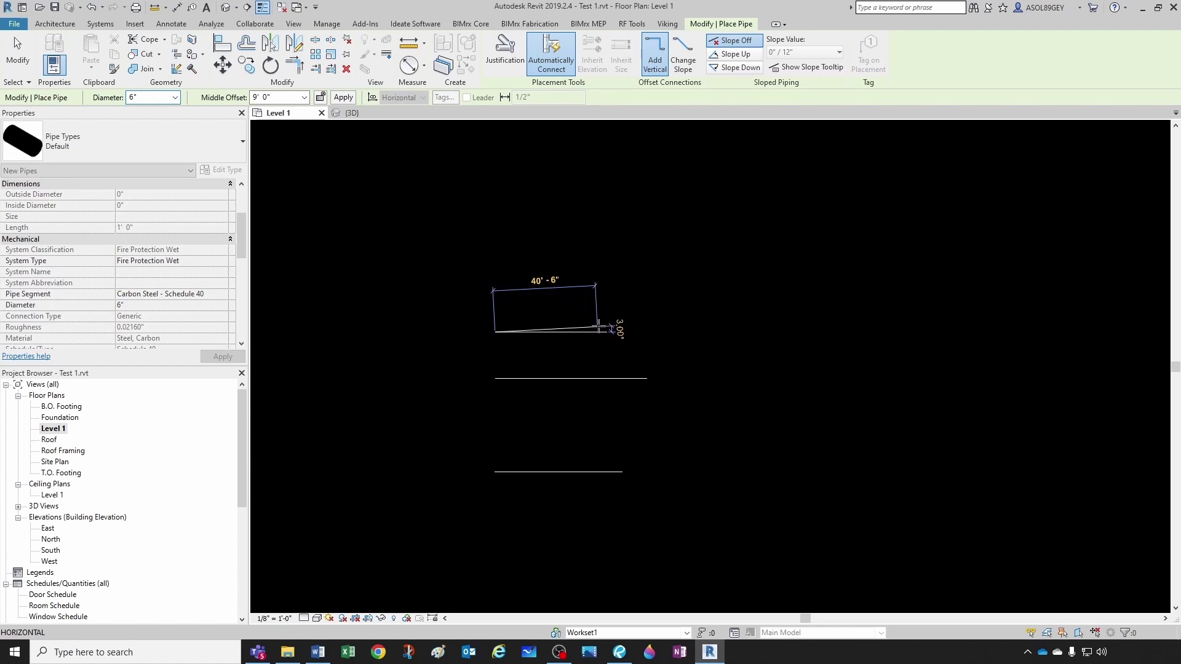
left_click(639, 329)
key("Escape")
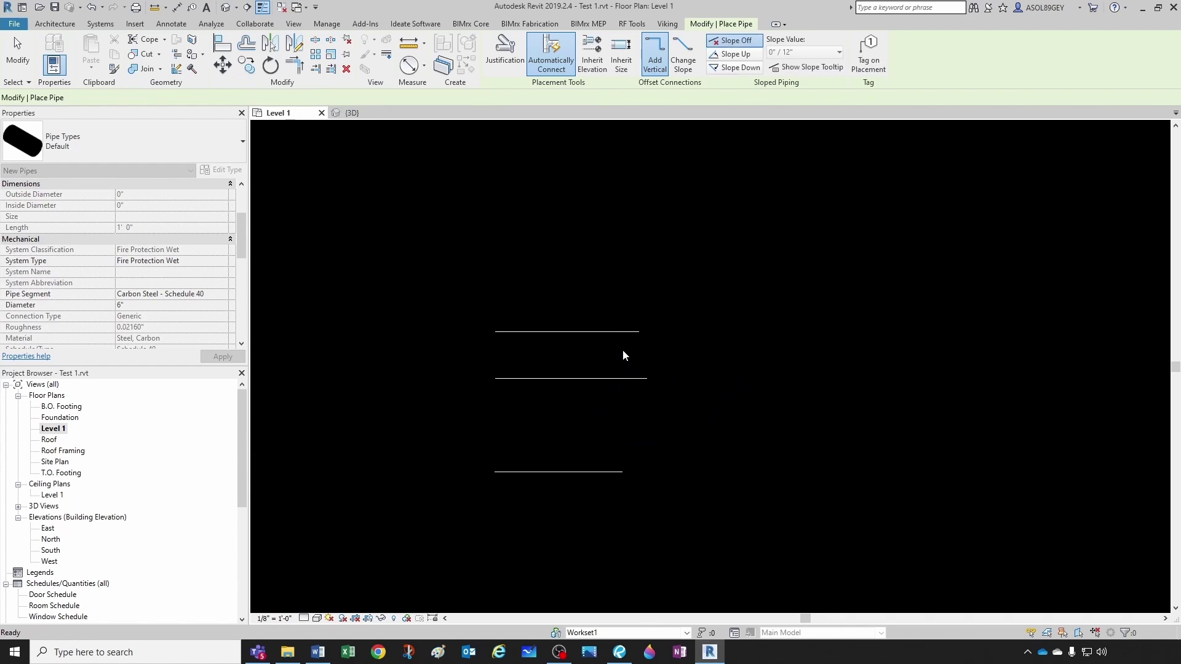
key("Escape")
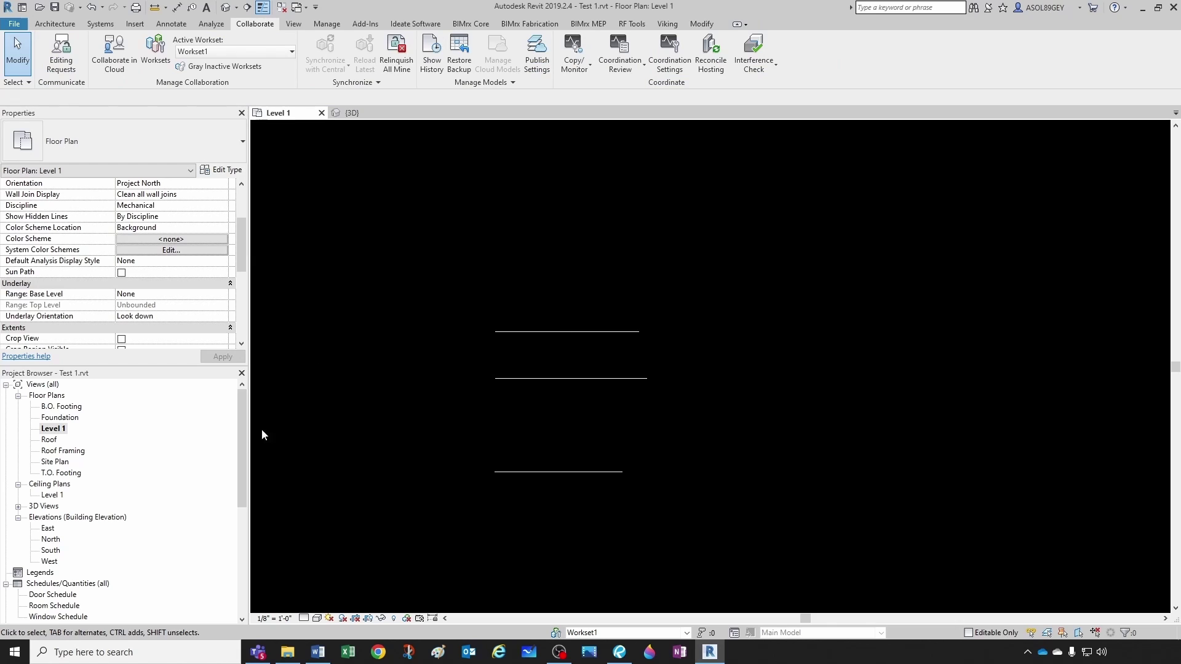
Expand the project's Families down to the list of Piping System types
left_click_drag(242, 449, 242, 556)
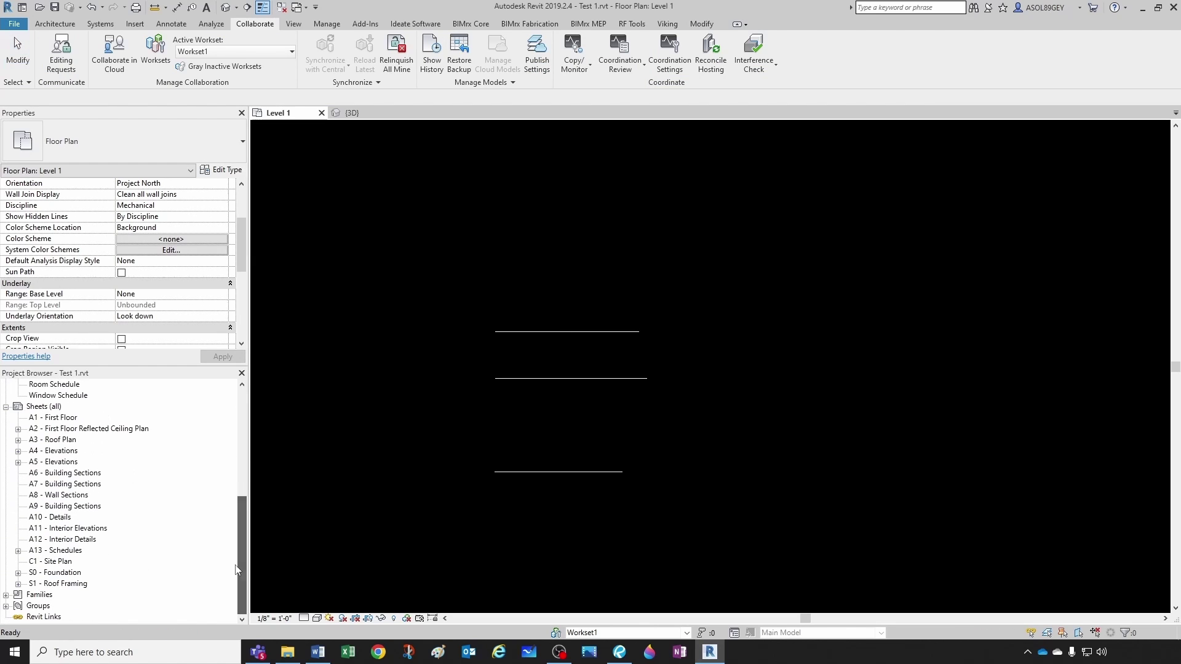
left_click(6, 594)
scroll(18, 581, "down", 5)
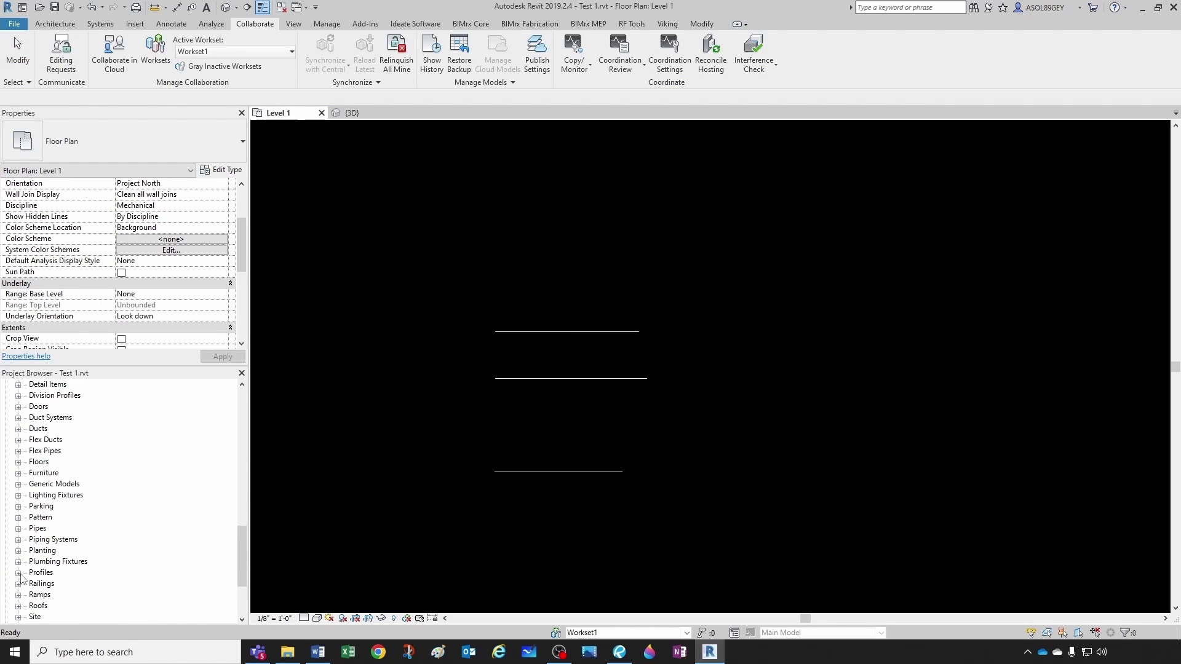
double_click(38, 540)
left_click(30, 541)
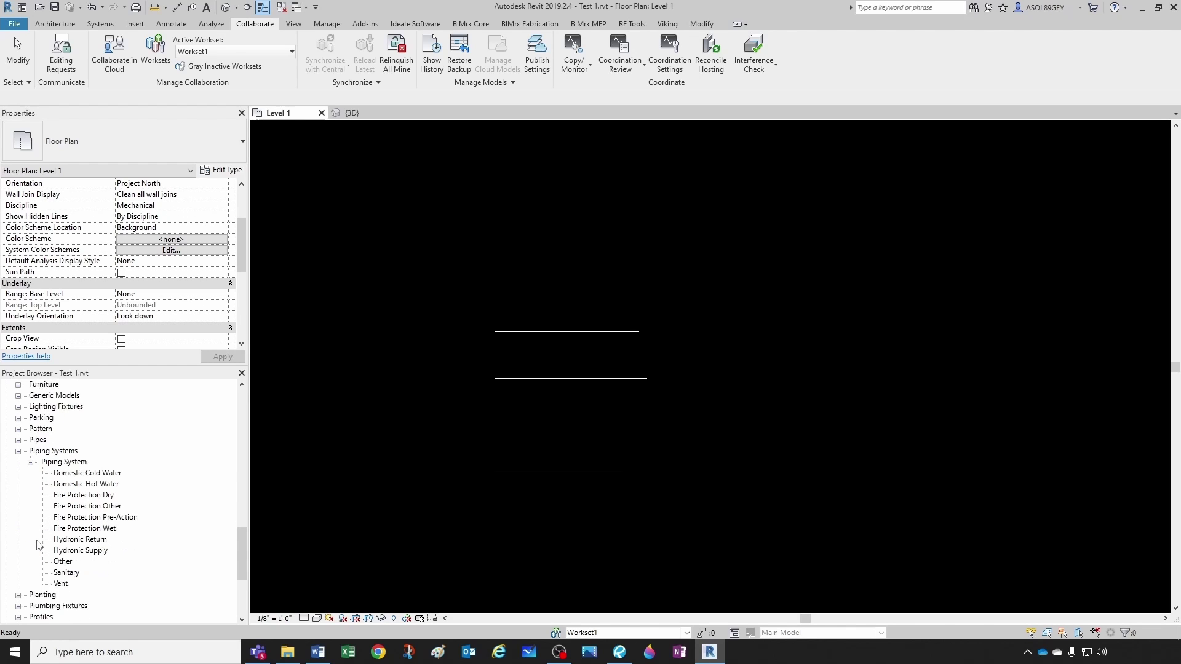
Override the line color of the Hydronic Supply piping system type with Cyan in its type properties
left_click(90, 542)
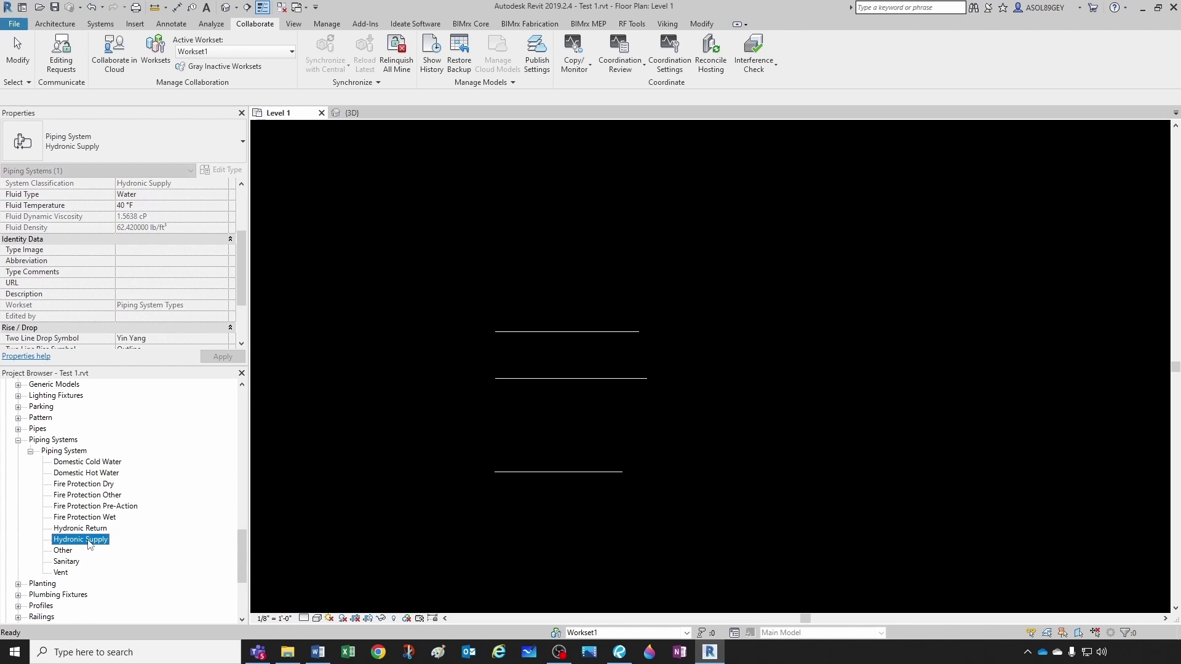
right_click(89, 542)
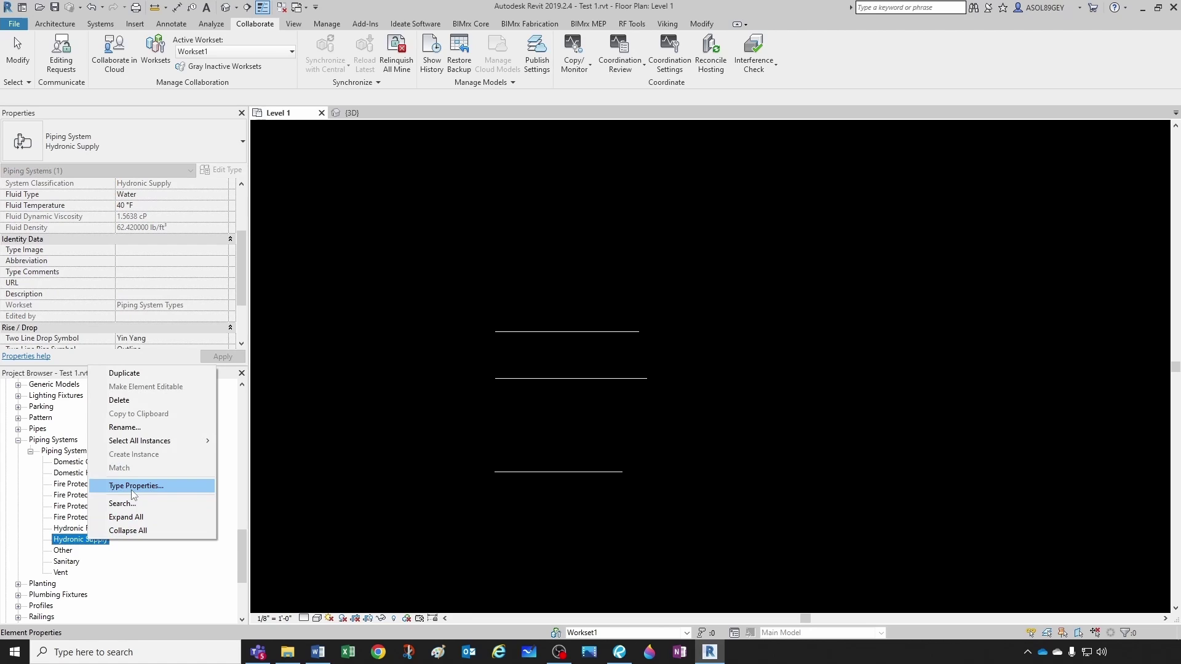
left_click(131, 487)
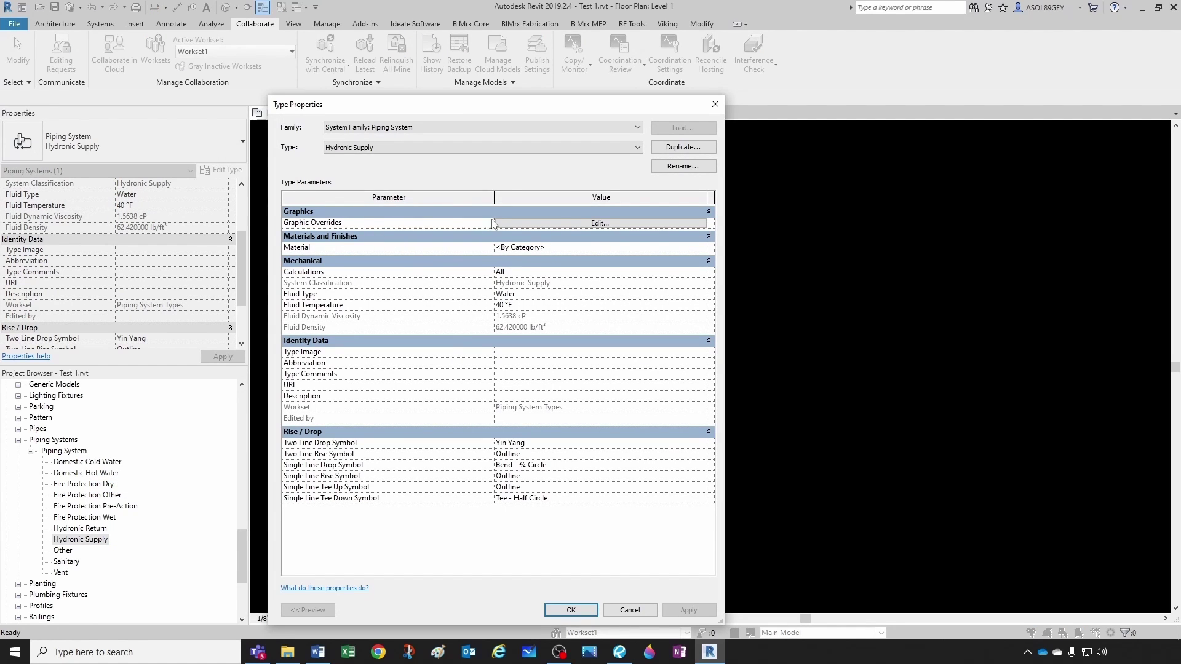
left_click(500, 223)
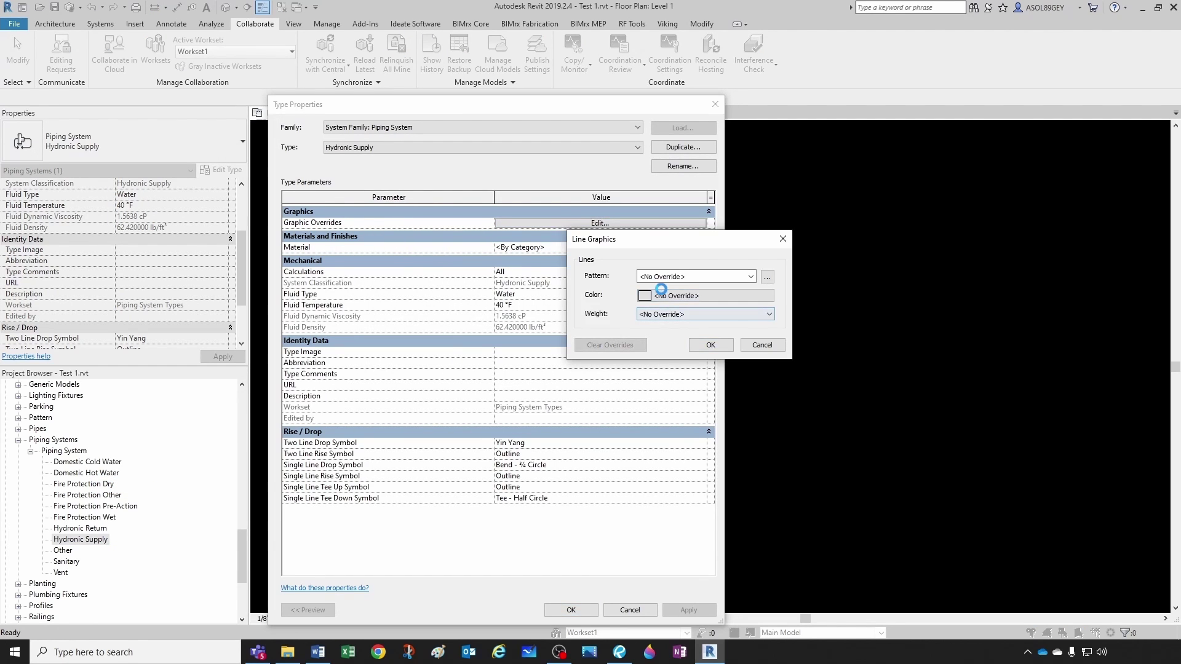
left_click(662, 295)
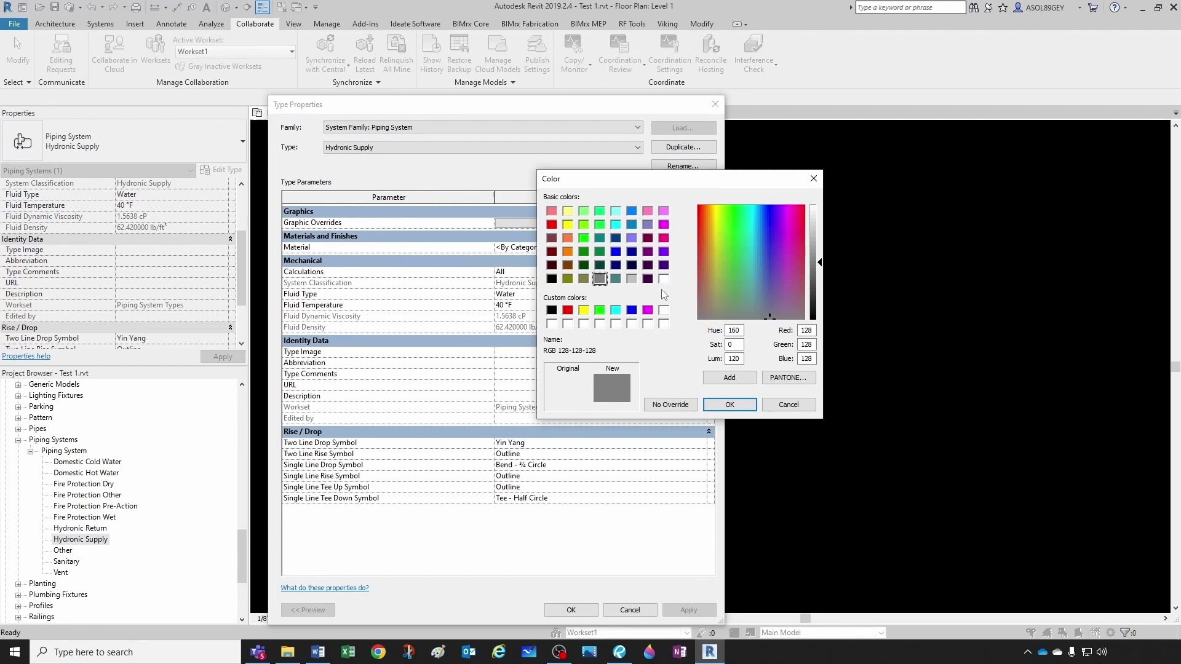
left_click(616, 310)
left_click(726, 404)
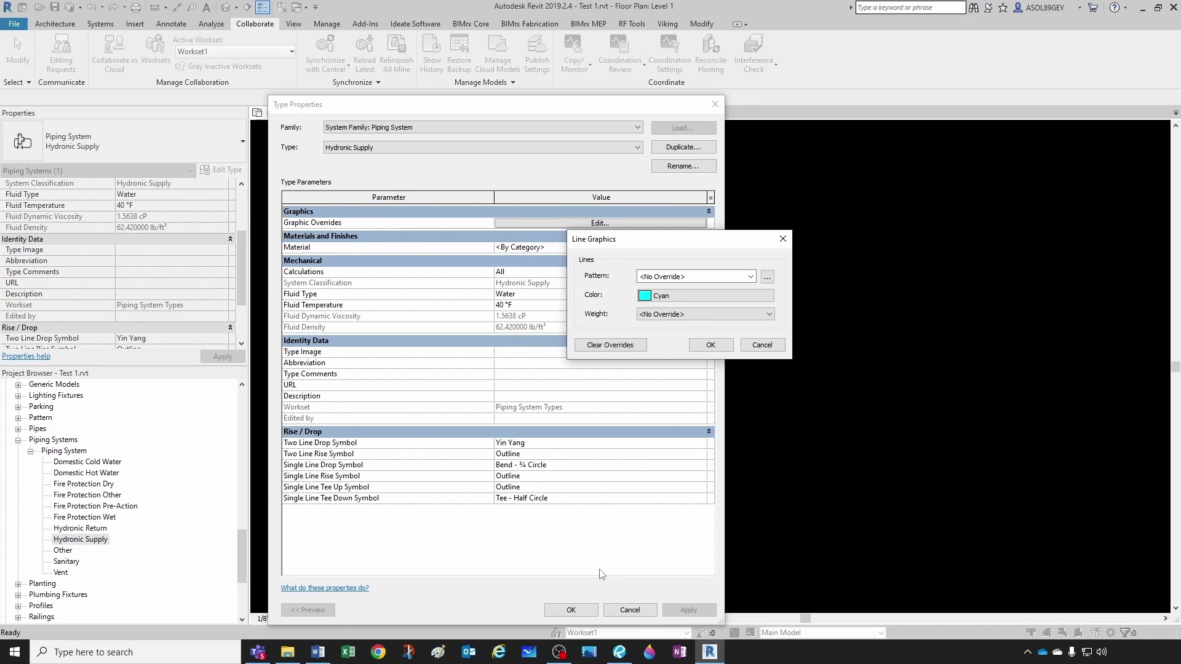
left_click(709, 345)
left_click(573, 610)
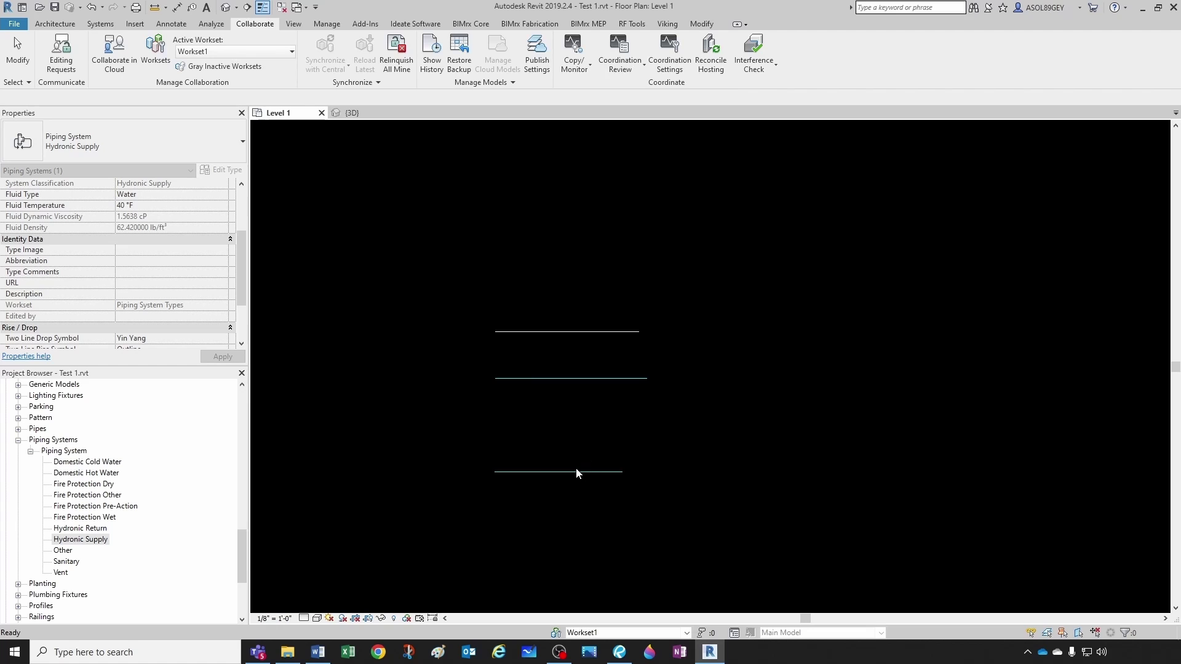
Override the line color of the Fire Protection Wet piping system type with Red in its type properties
left_click(91, 519)
right_click(91, 519)
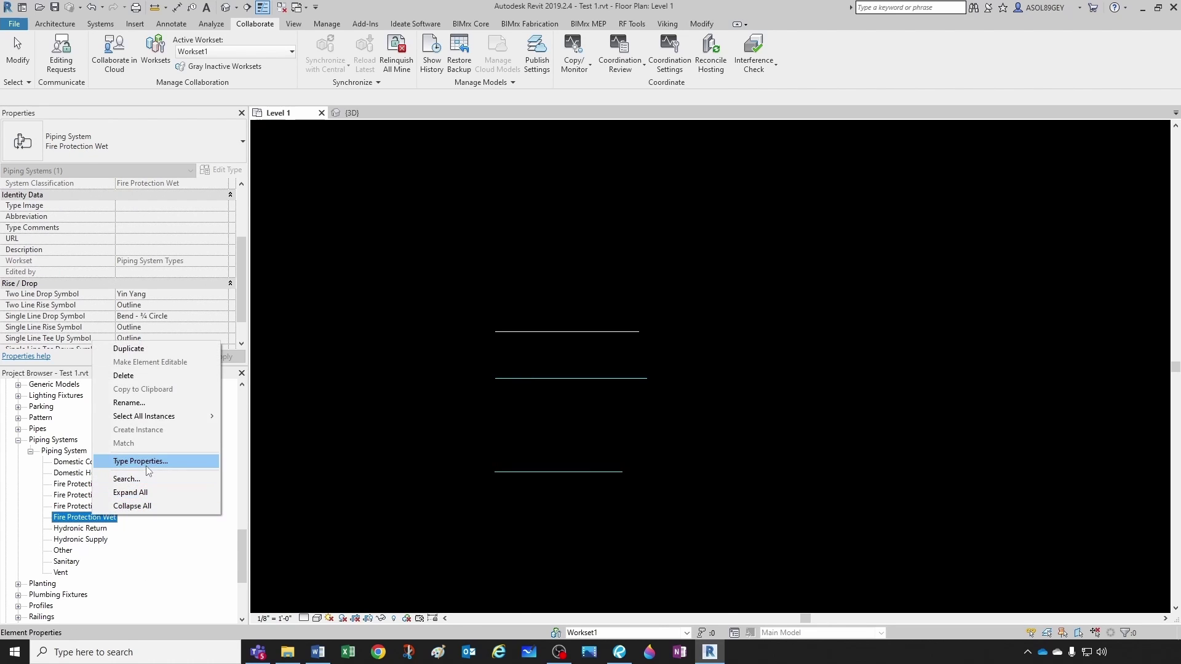
left_click(120, 462)
left_click(560, 223)
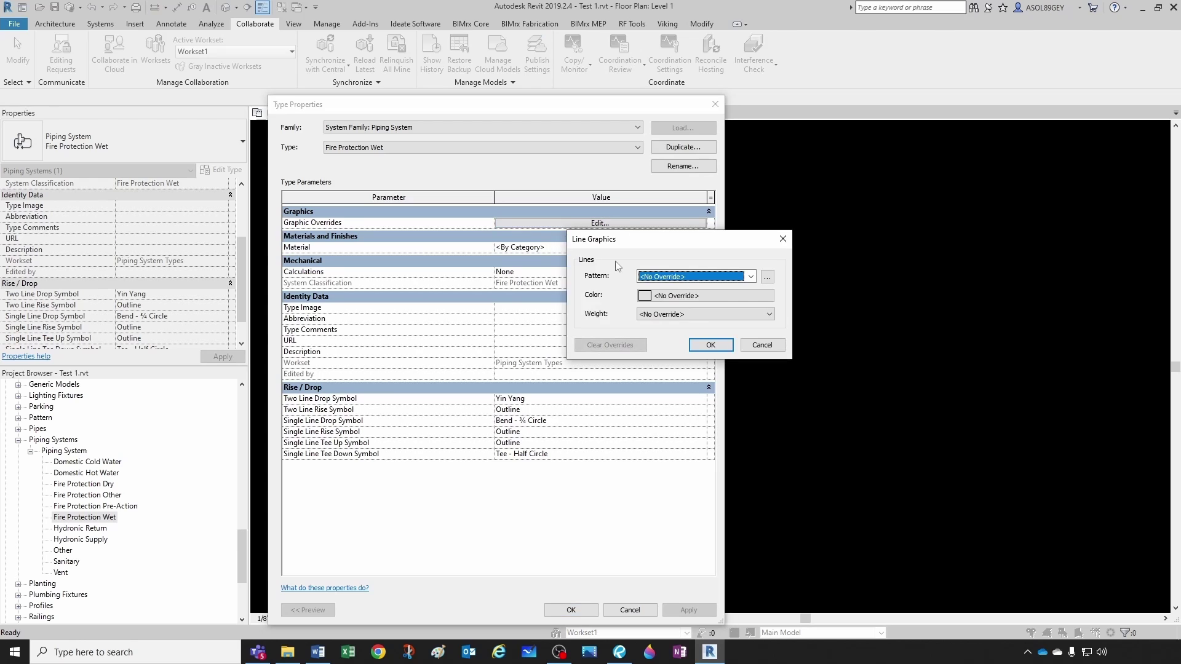
left_click(668, 301)
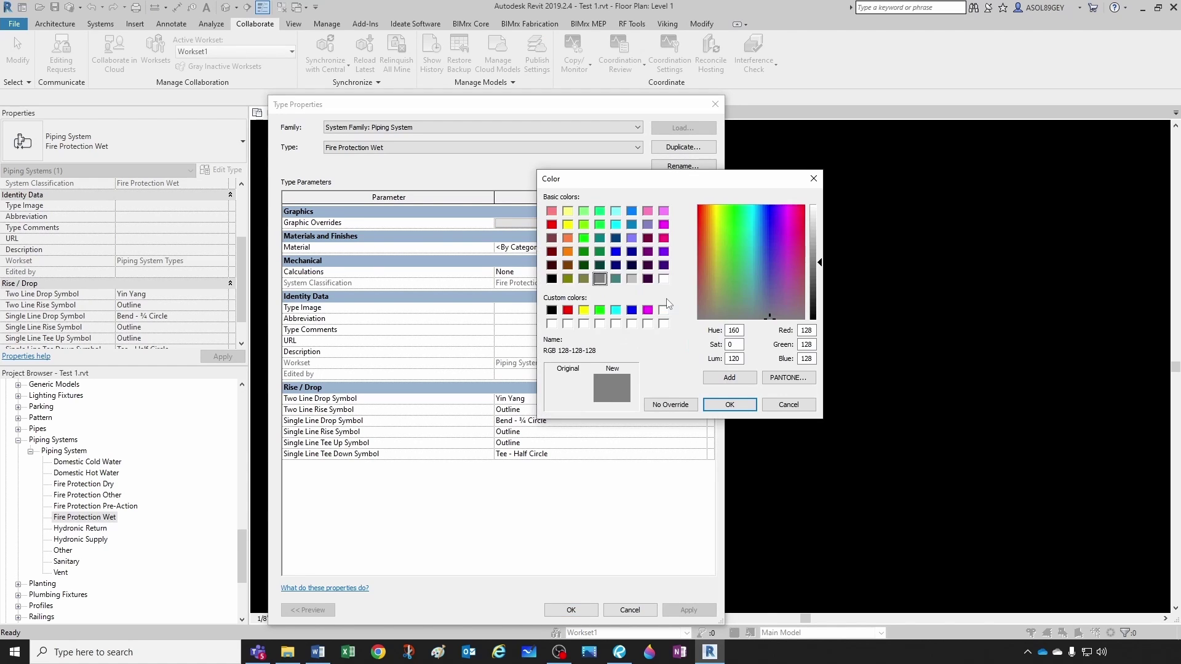
left_click(552, 225)
left_click(730, 404)
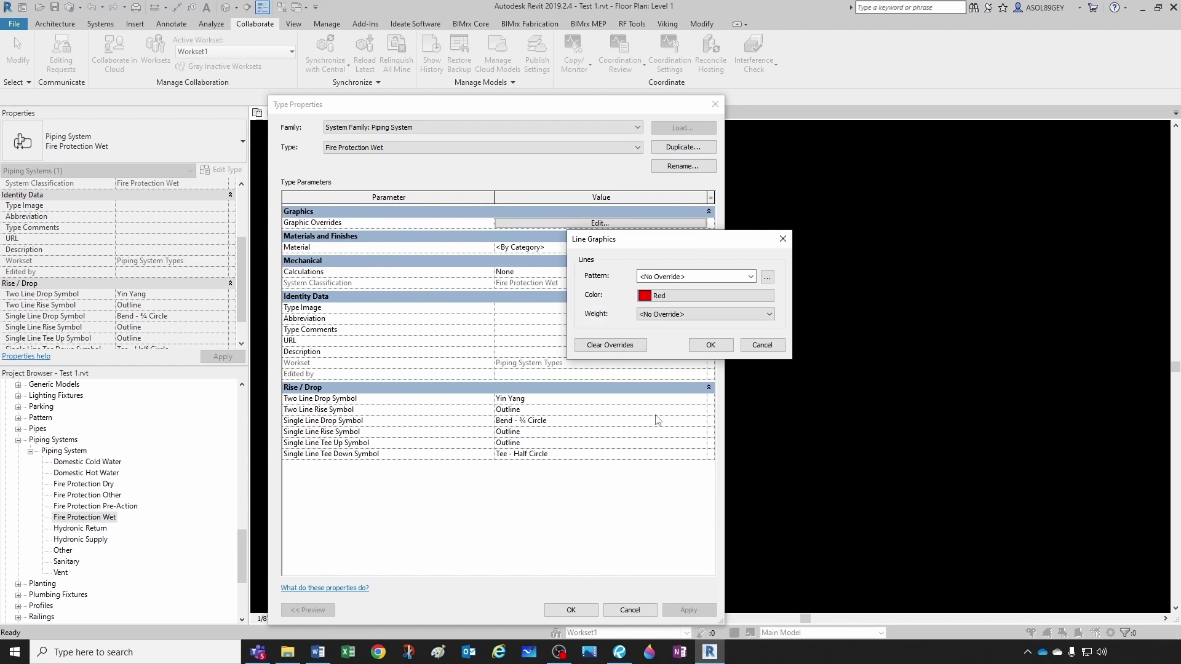
left_click(701, 345)
left_click(571, 610)
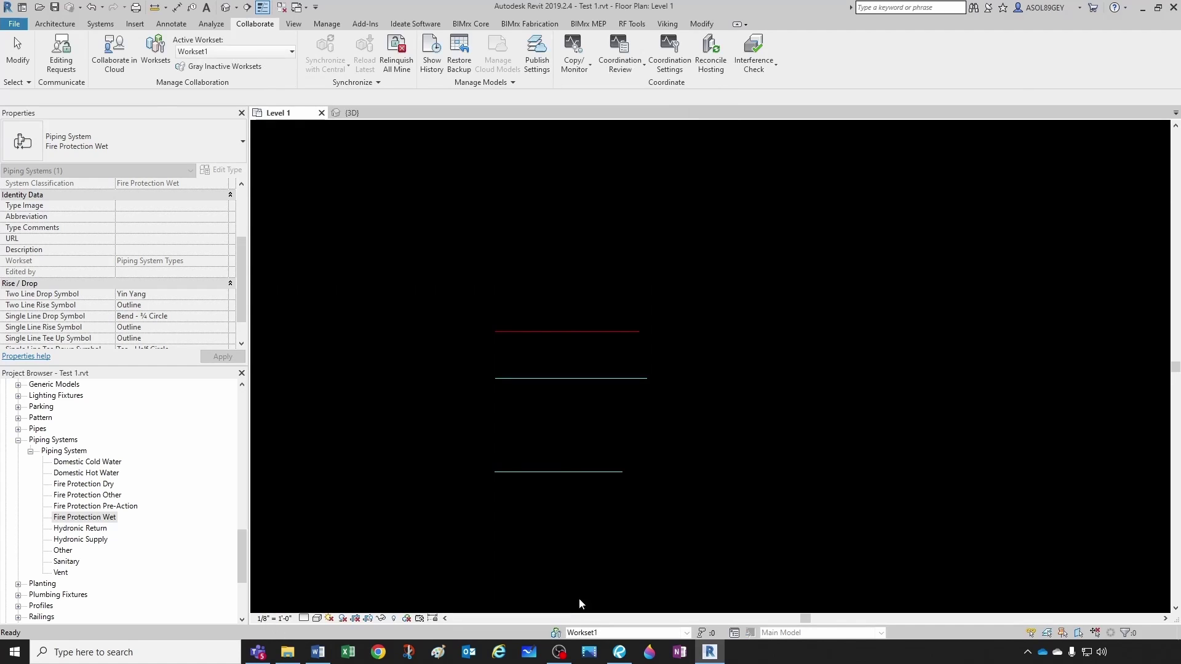
Open the visibility/graphic overrides of the Level 1 plan and look through the model categories down to the pipe entries
scroll(547, 382, "up", 2)
left_click(545, 444)
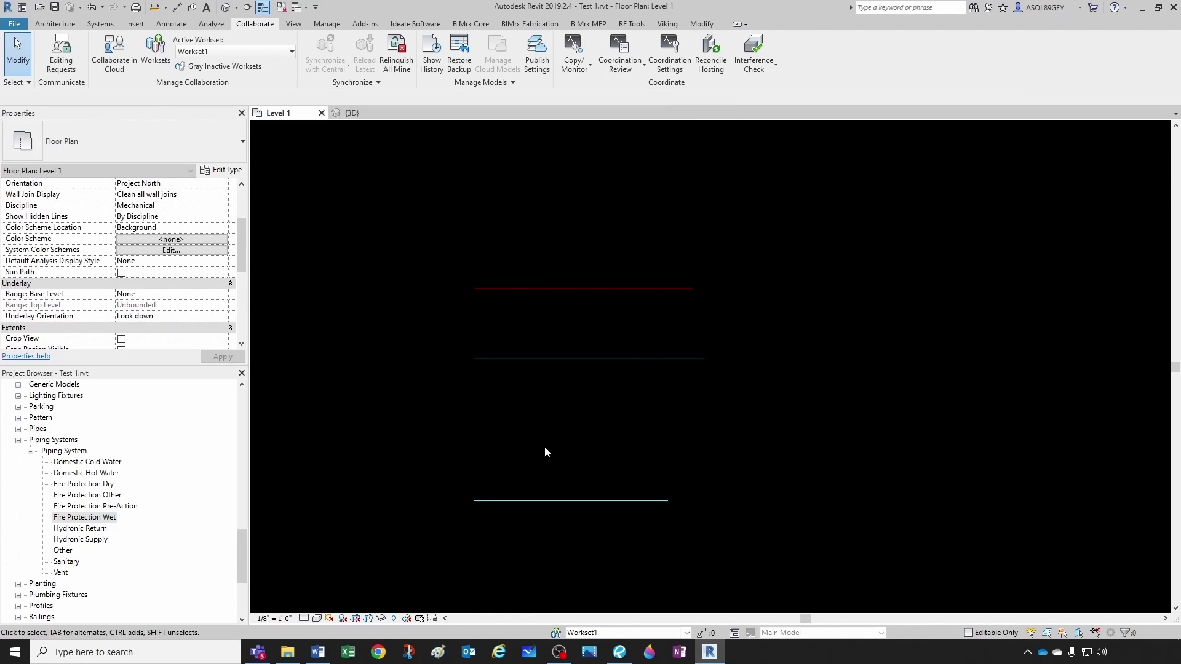
middle_click_drag(595, 381, 592, 446)
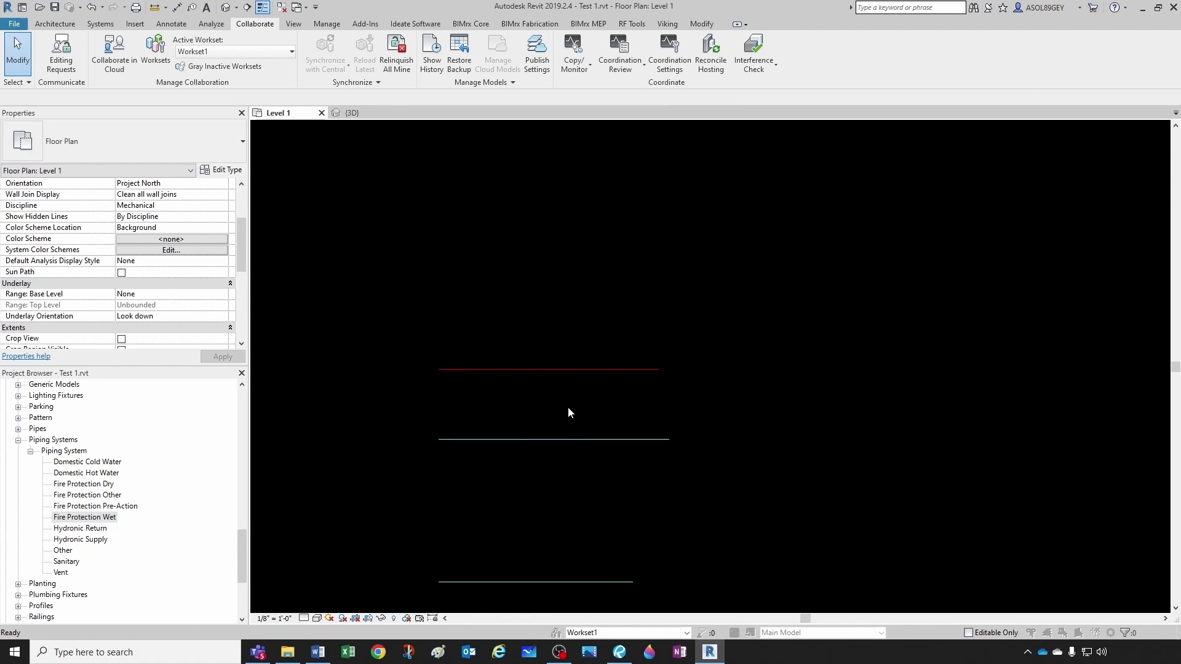
key("v")
key("g")
left_click(320, 345)
scroll(320, 369, "down", 5)
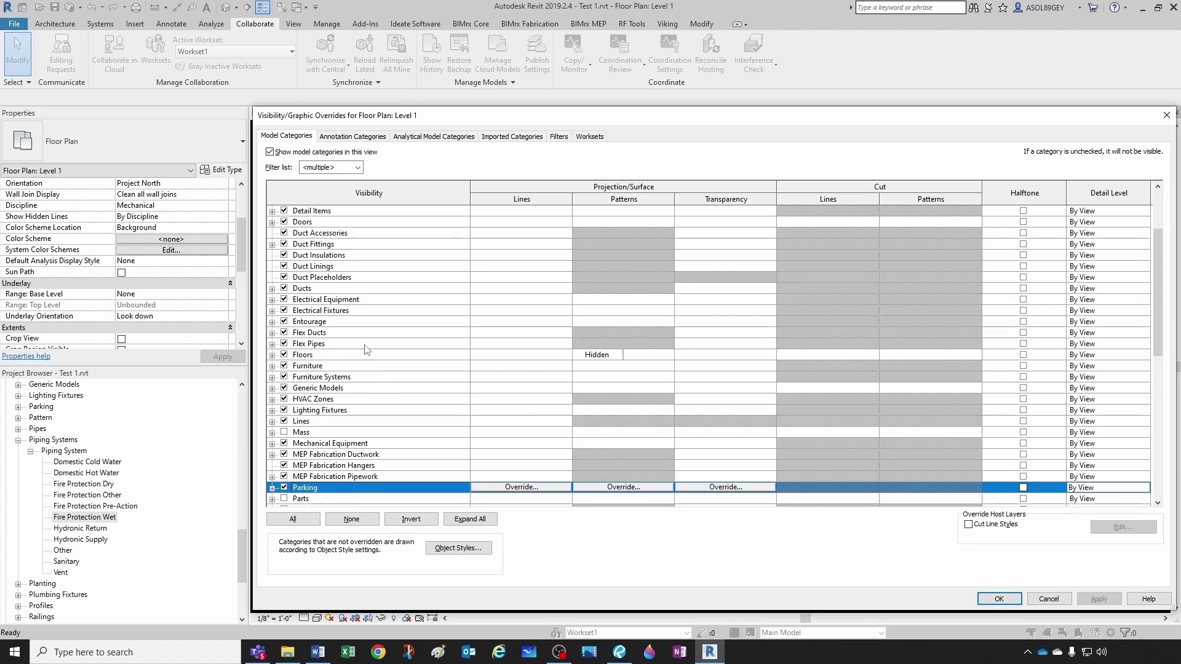
left_click(315, 410)
scroll(316, 439, "down", 1)
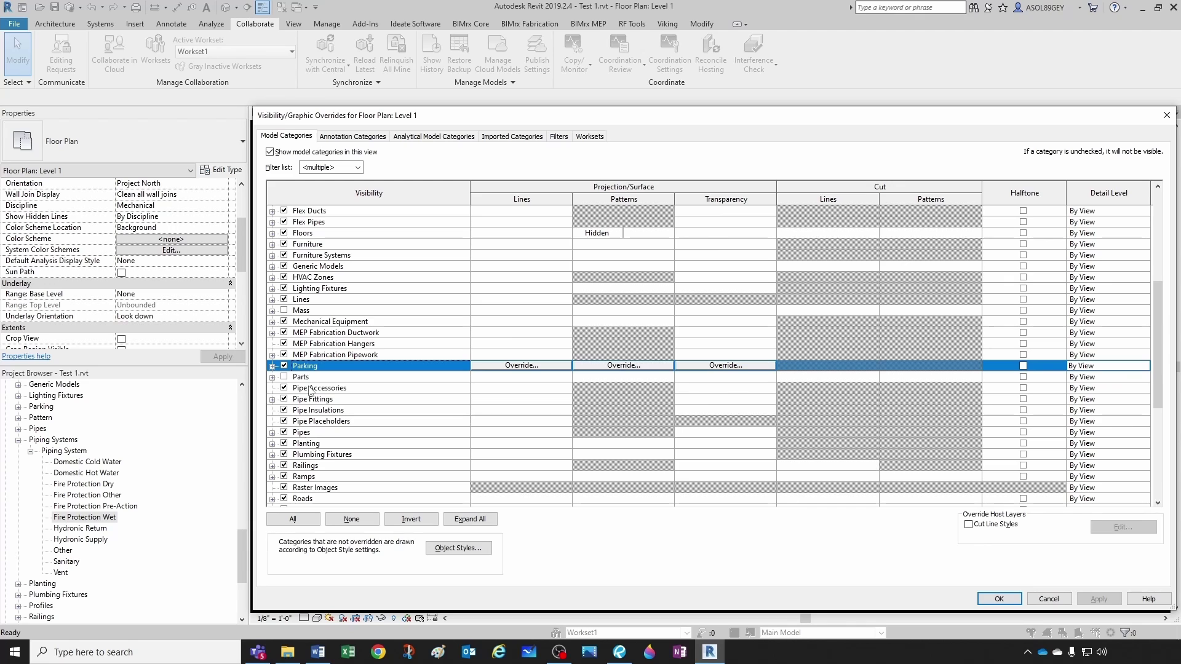
Create a new rule-based view filter named Fire Protection Wet for the Level 1 plan
left_click(559, 136)
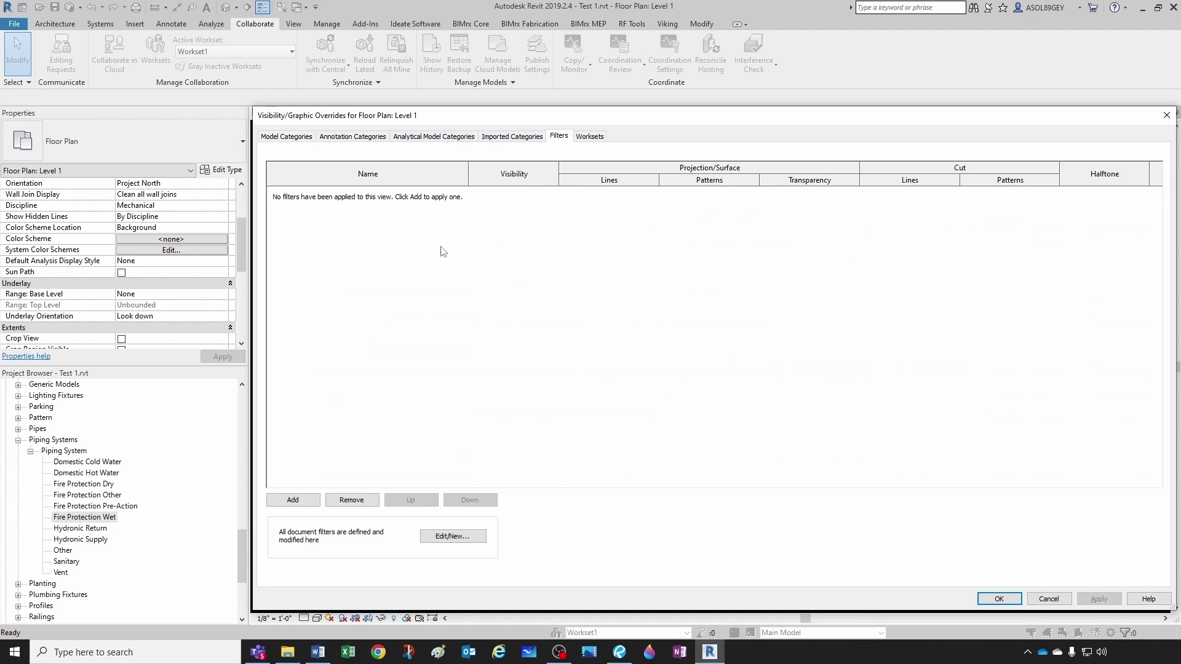
left_click(312, 501)
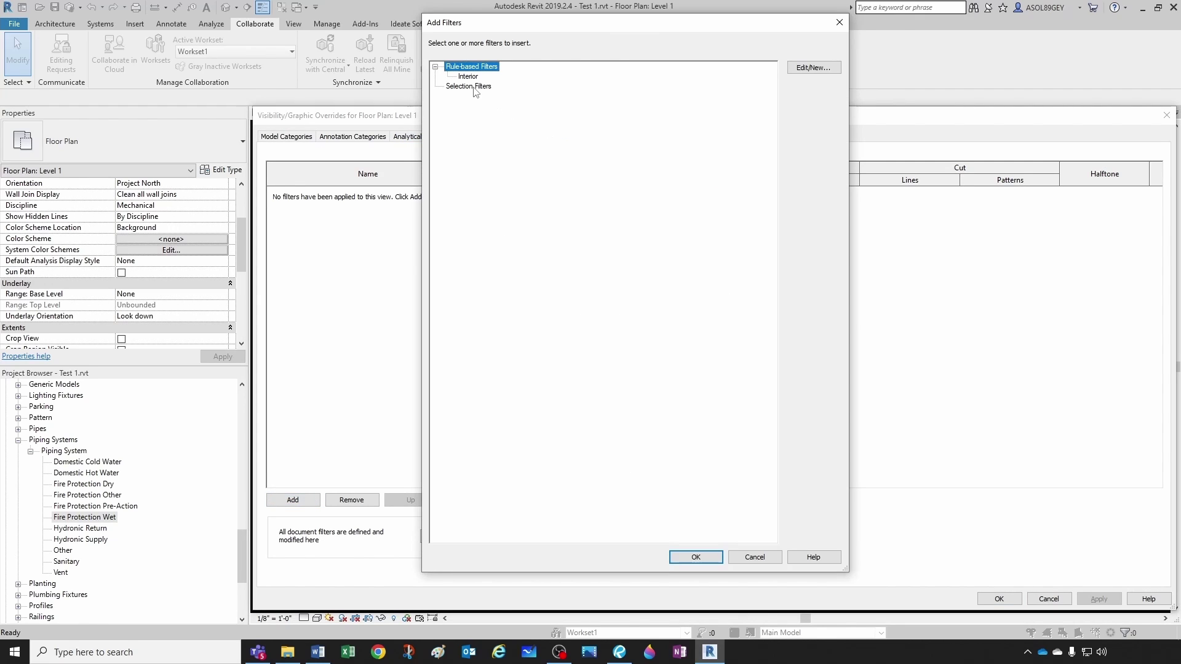
left_click(813, 67)
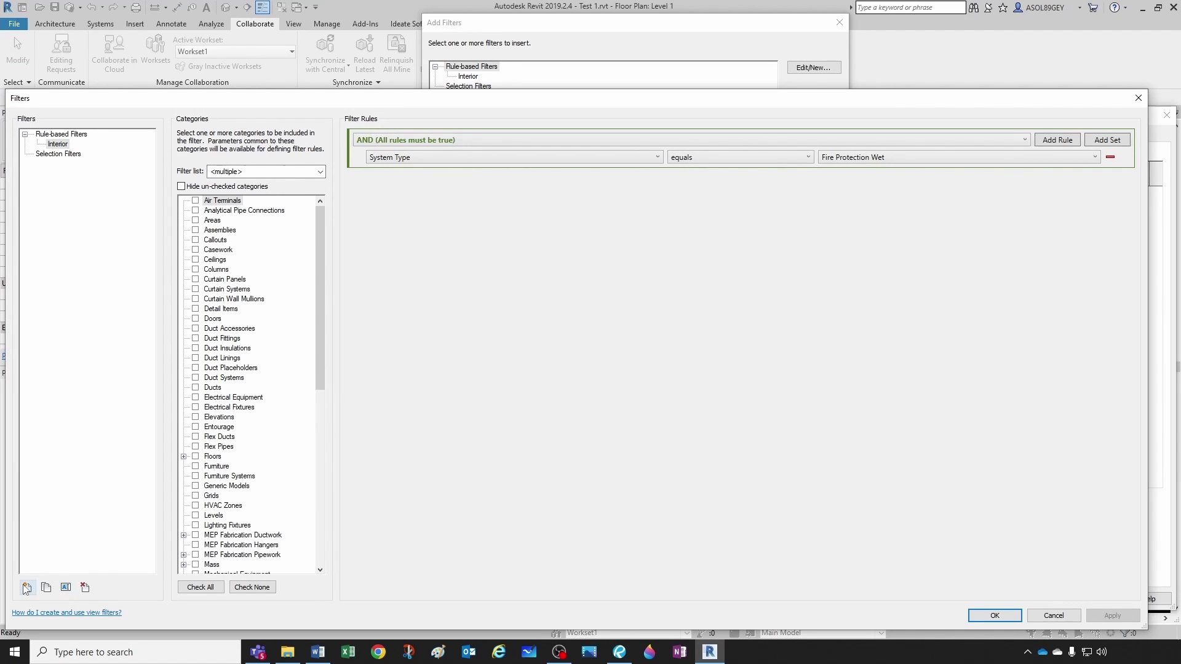
left_click(26, 587)
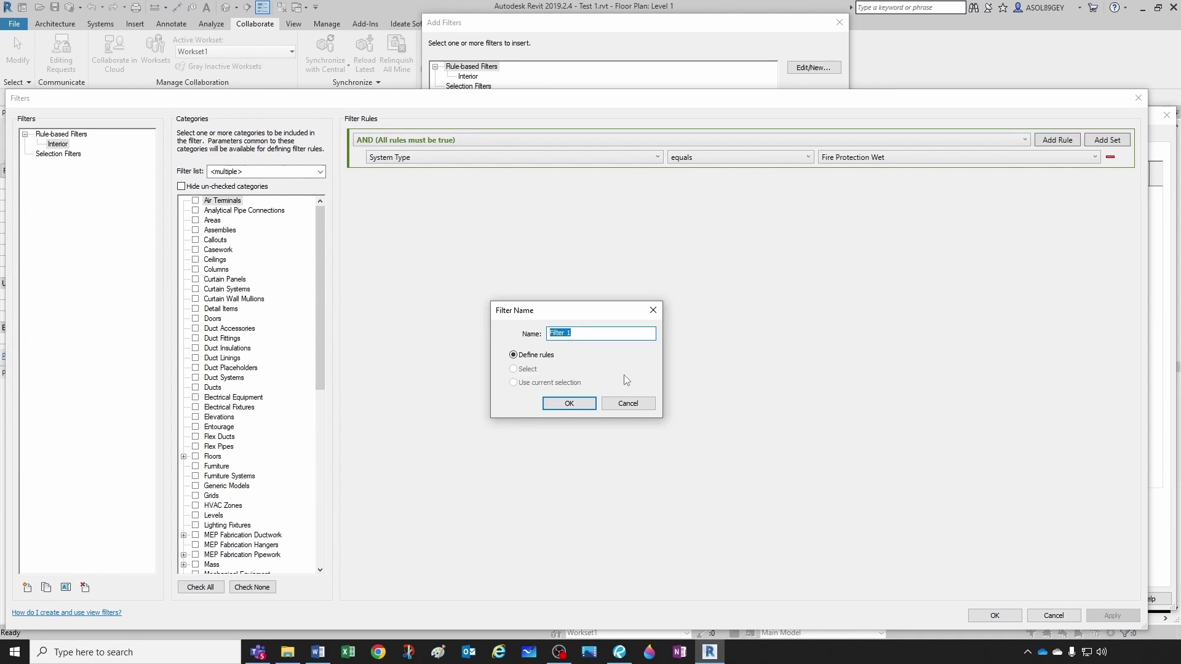
type("Fire Protection Wet")
left_click(582, 406)
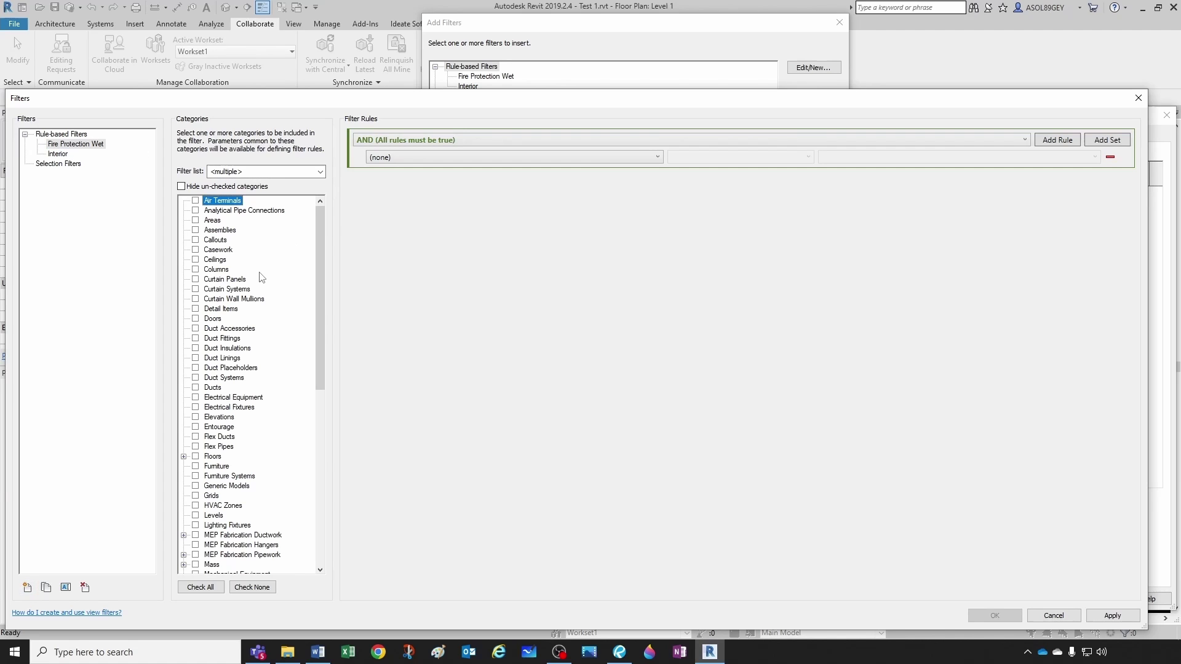
Include the Pipes category in the Fire Protection Wet filter and hide the un-checked categories
left_click(226, 290)
scroll(252, 387, "down", 3)
left_click(218, 515)
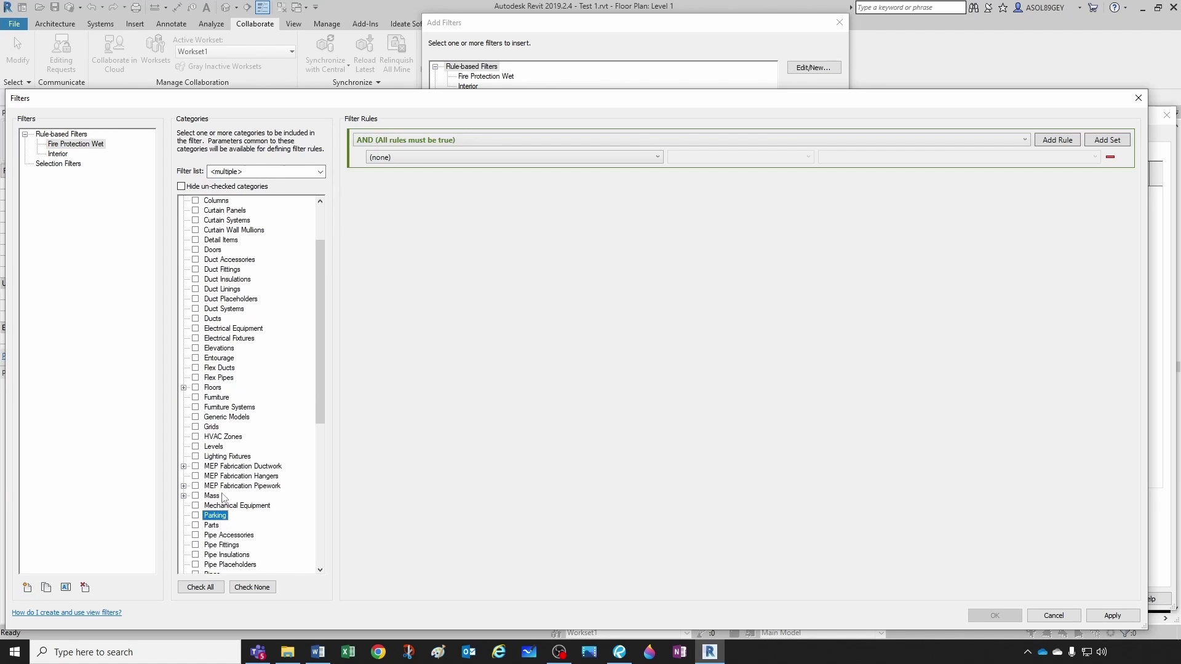
scroll(206, 549, "down", 4)
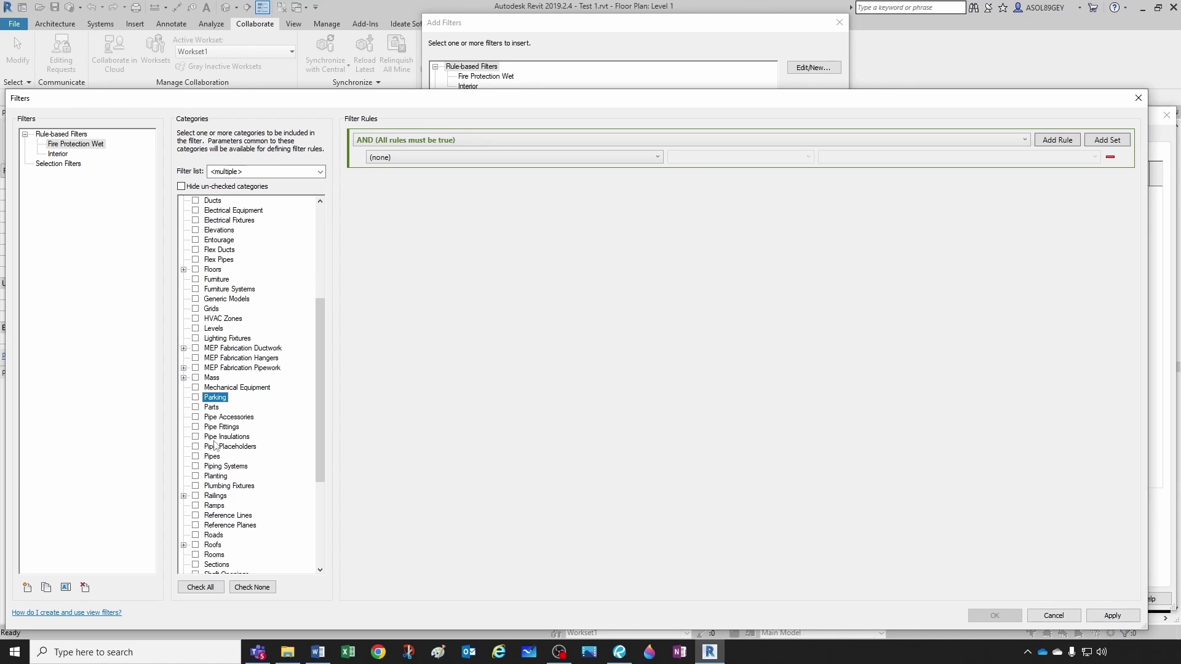
left_click(195, 456)
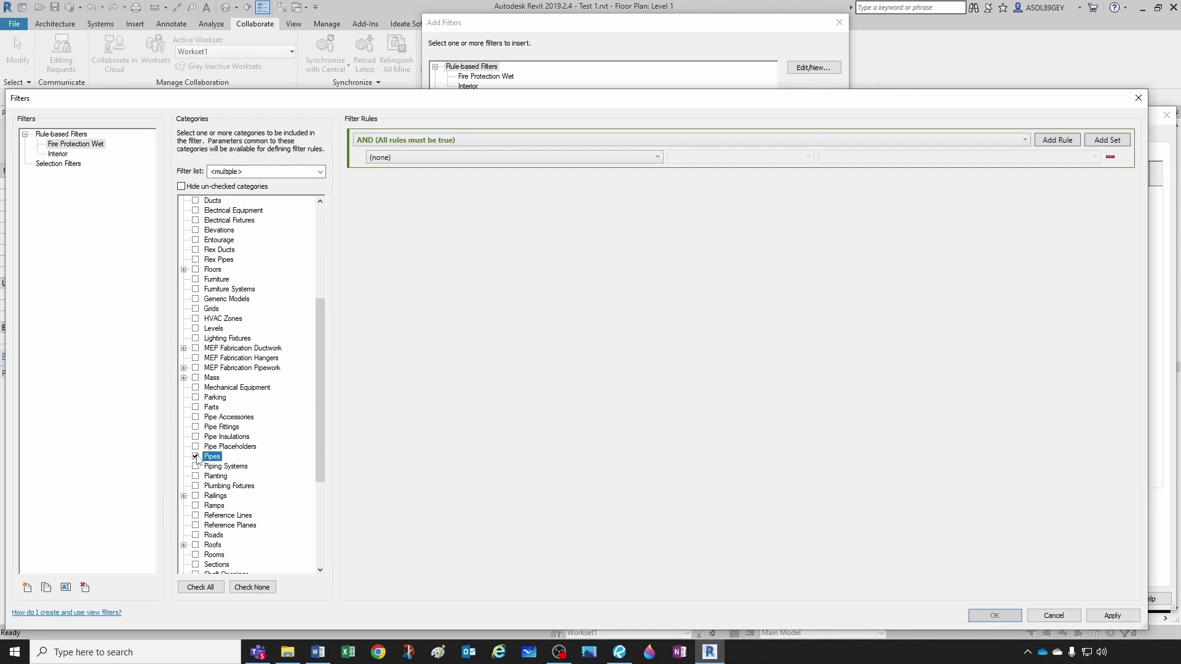
left_click(181, 187)
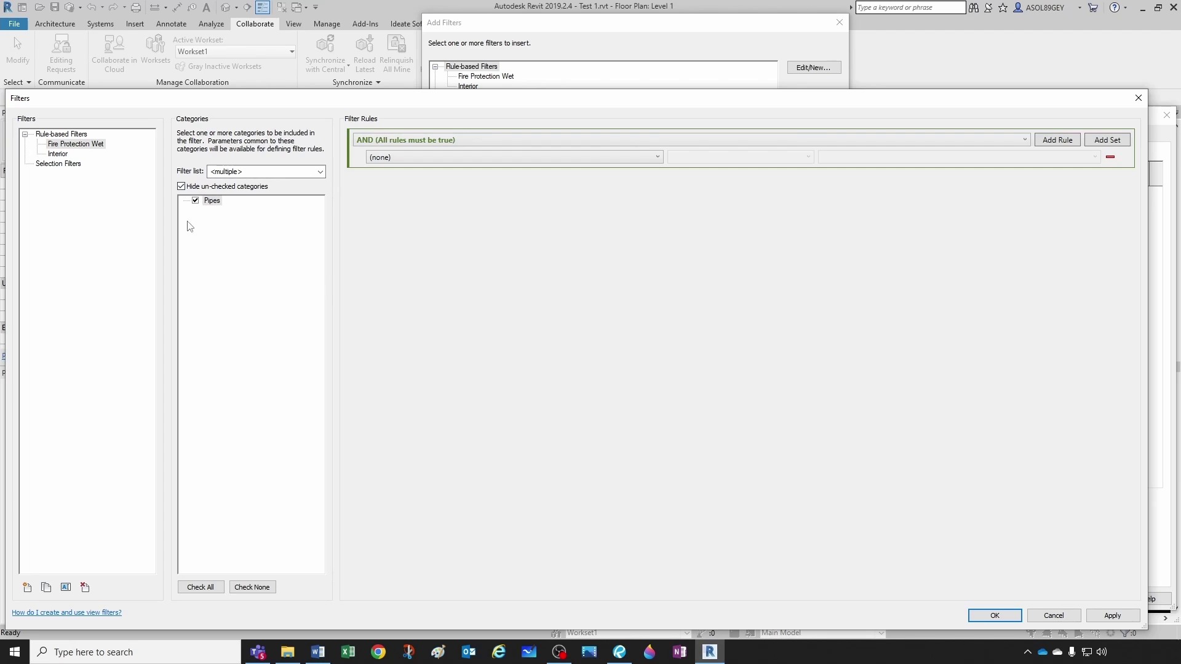
Define the filter's rule as System Type equals Fire Protection Wet and accept the filter definition
left_click(477, 162)
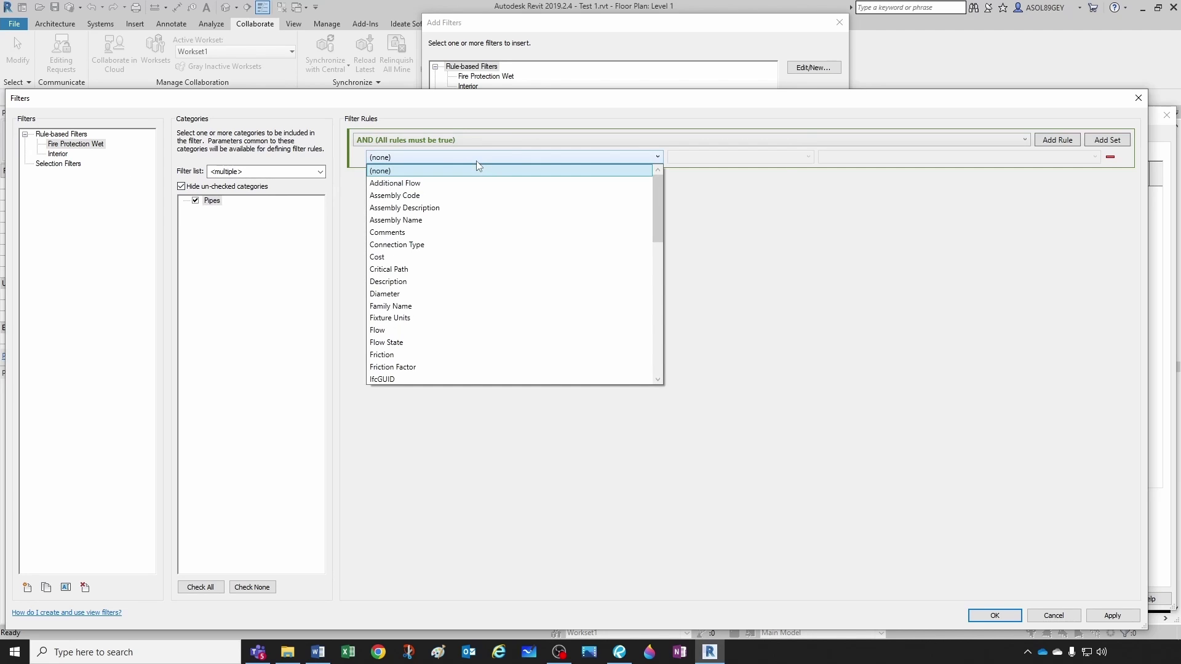
scroll(473, 284, "down", 10)
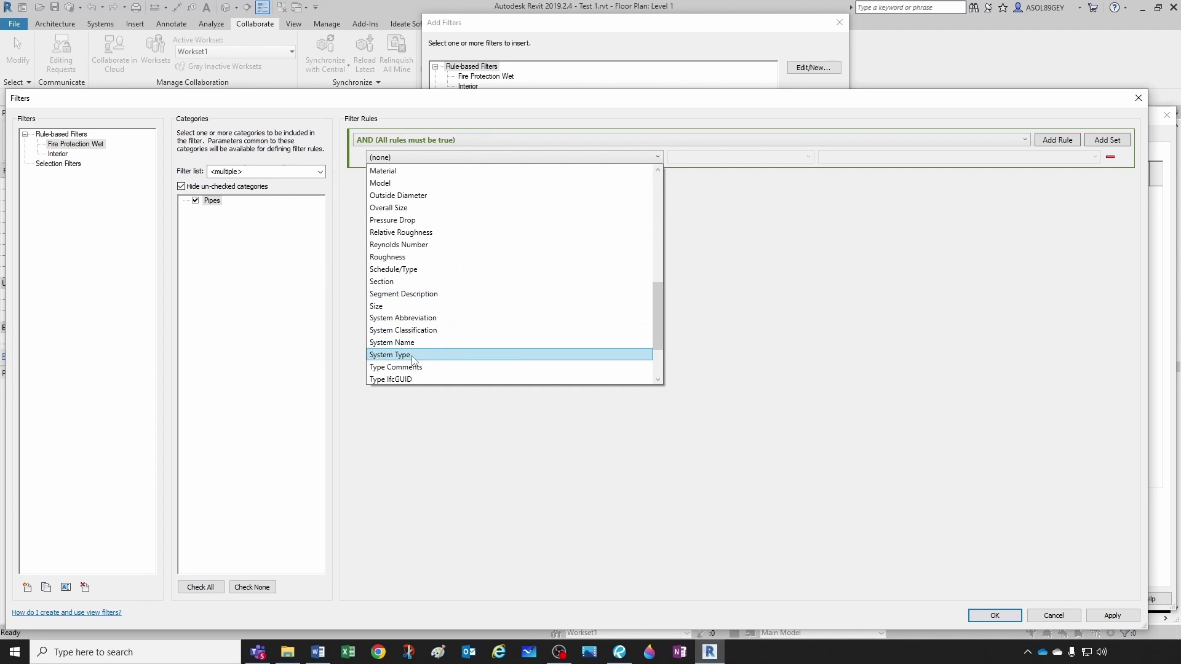
left_click(412, 356)
left_click(723, 163)
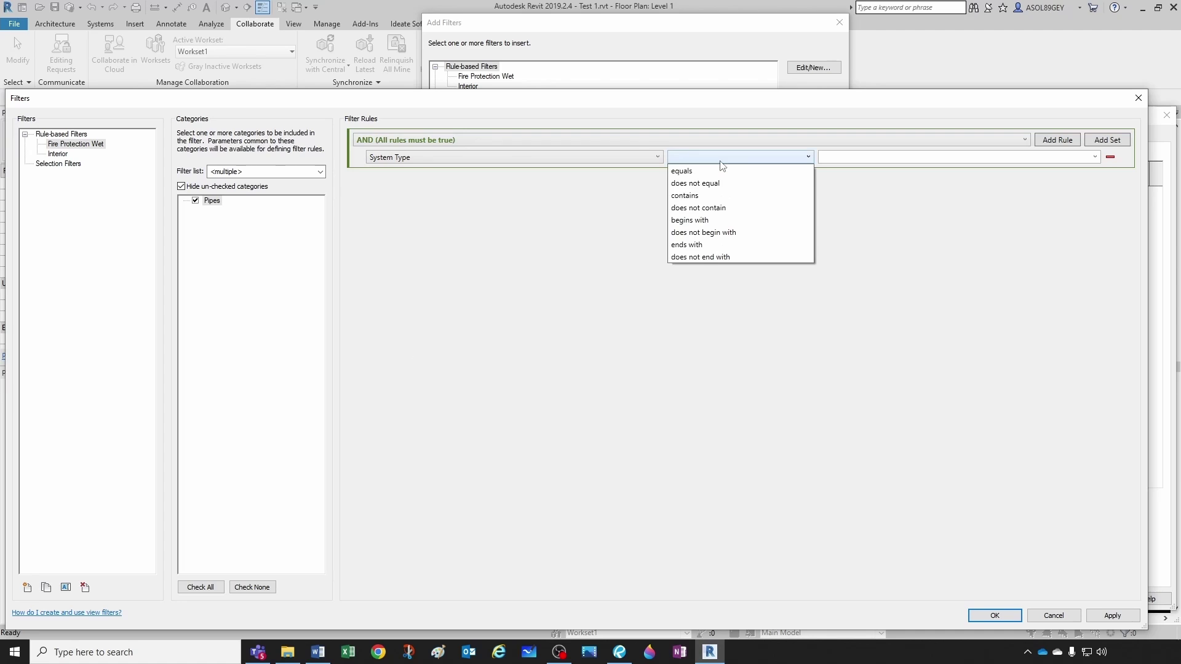
left_click(682, 171)
left_click(851, 158)
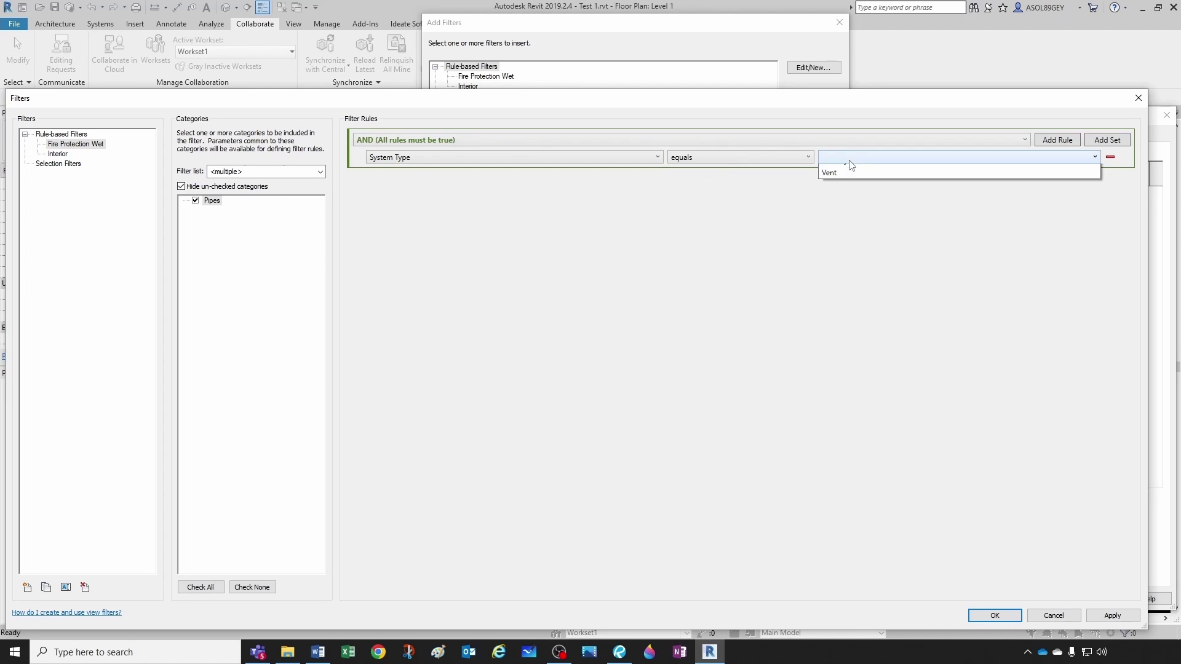
left_click(871, 233)
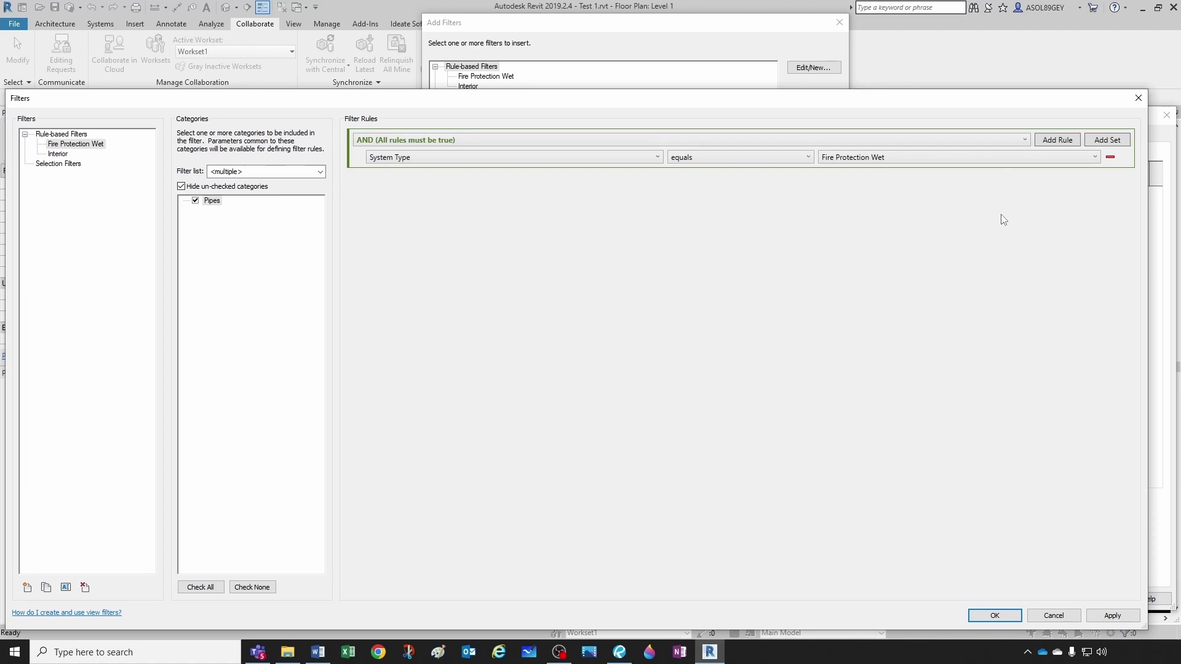
left_click(1001, 616)
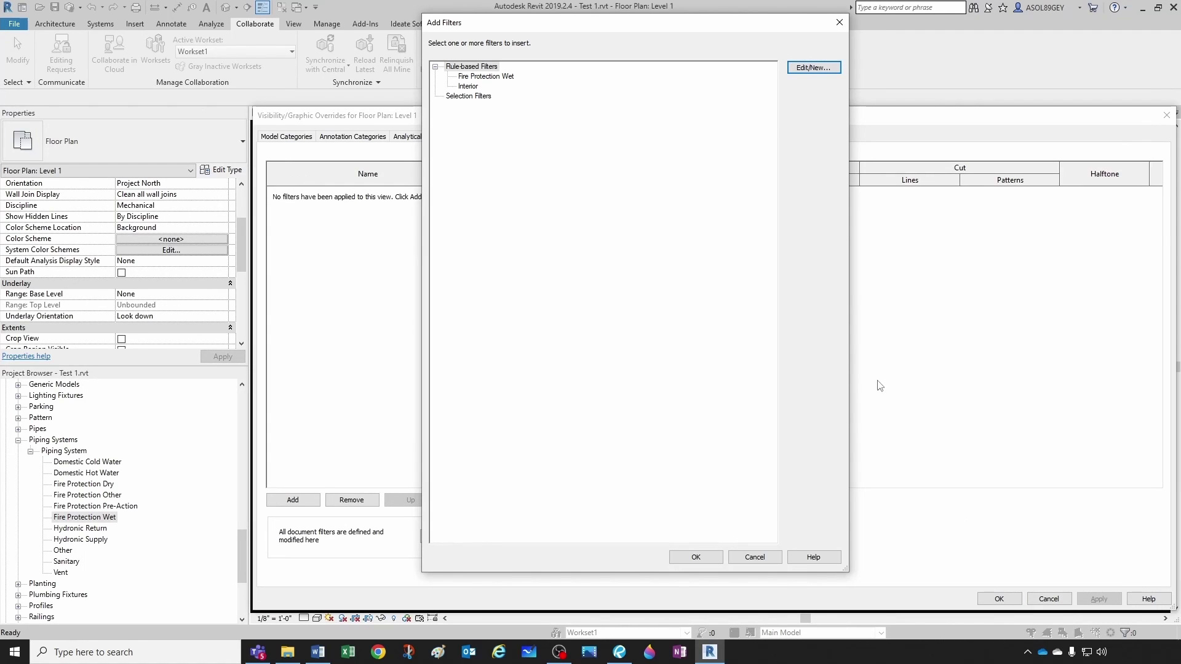
Add the Fire Protection Wet filter to the Level 1 plan's overrides and turn off its visibility
left_click(498, 78)
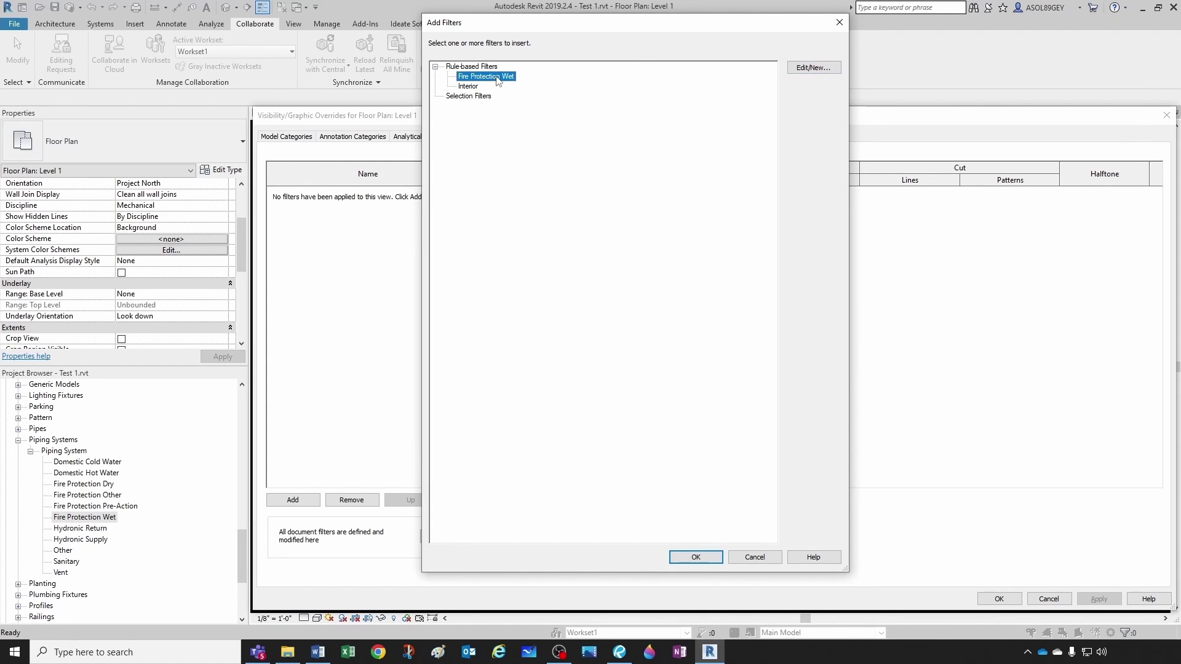
left_click(690, 560)
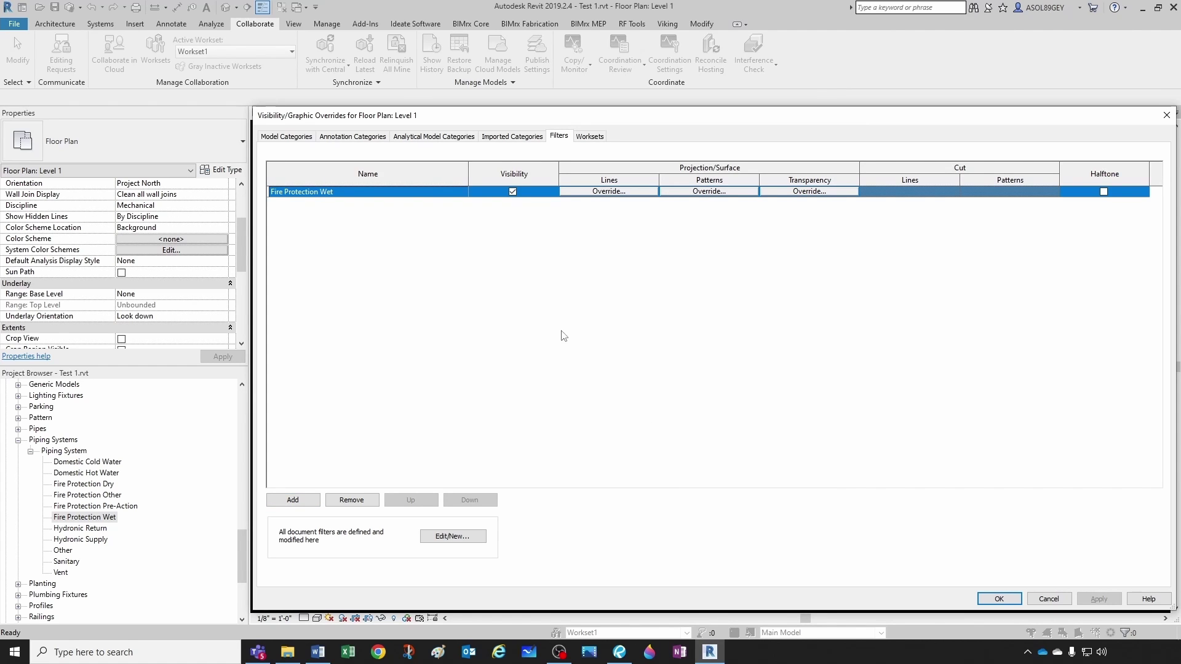
left_click_drag(566, 135, 793, 165)
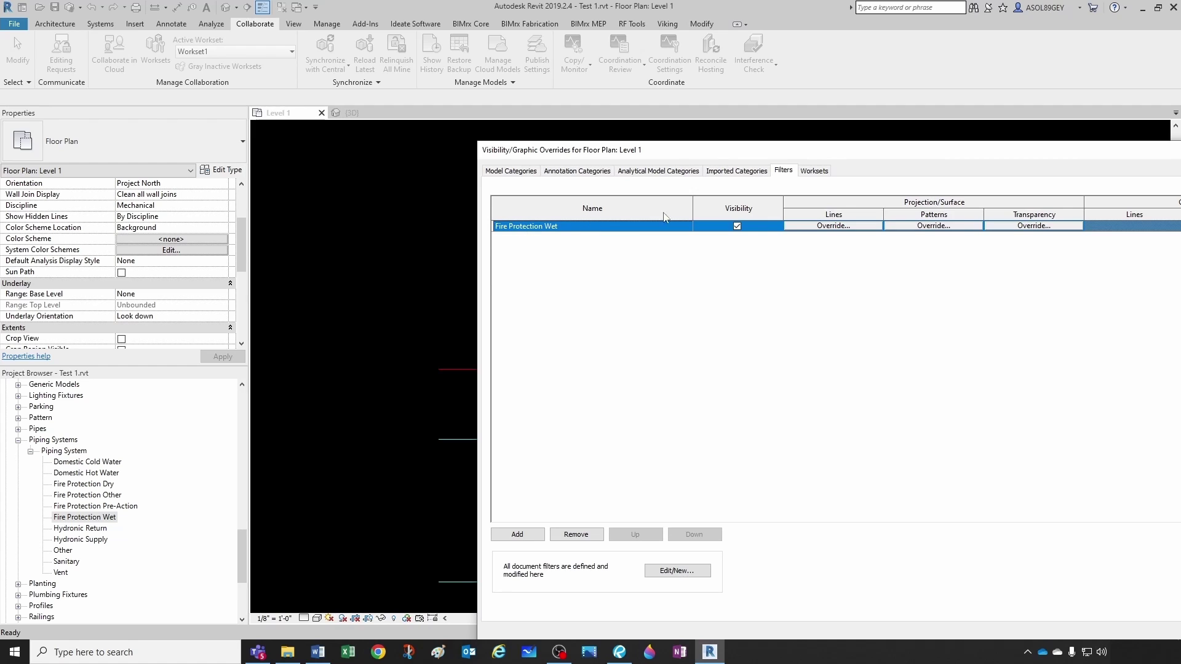
left_click(737, 226)
left_click_drag(862, 157, 524, 100)
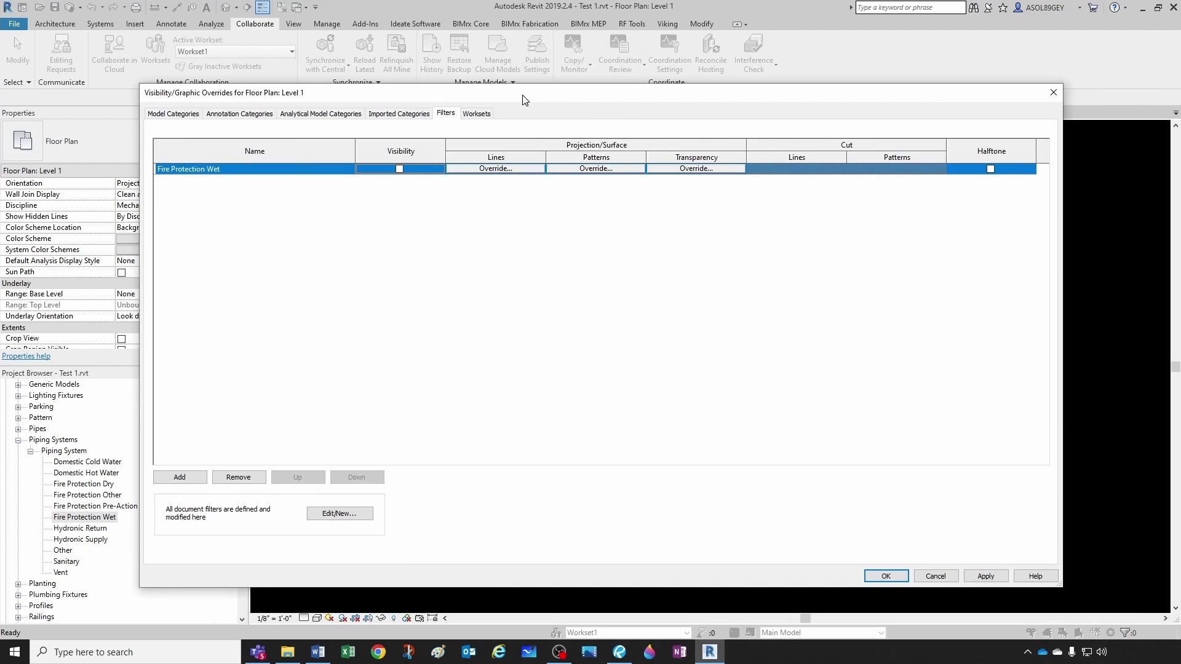
left_click(883, 575)
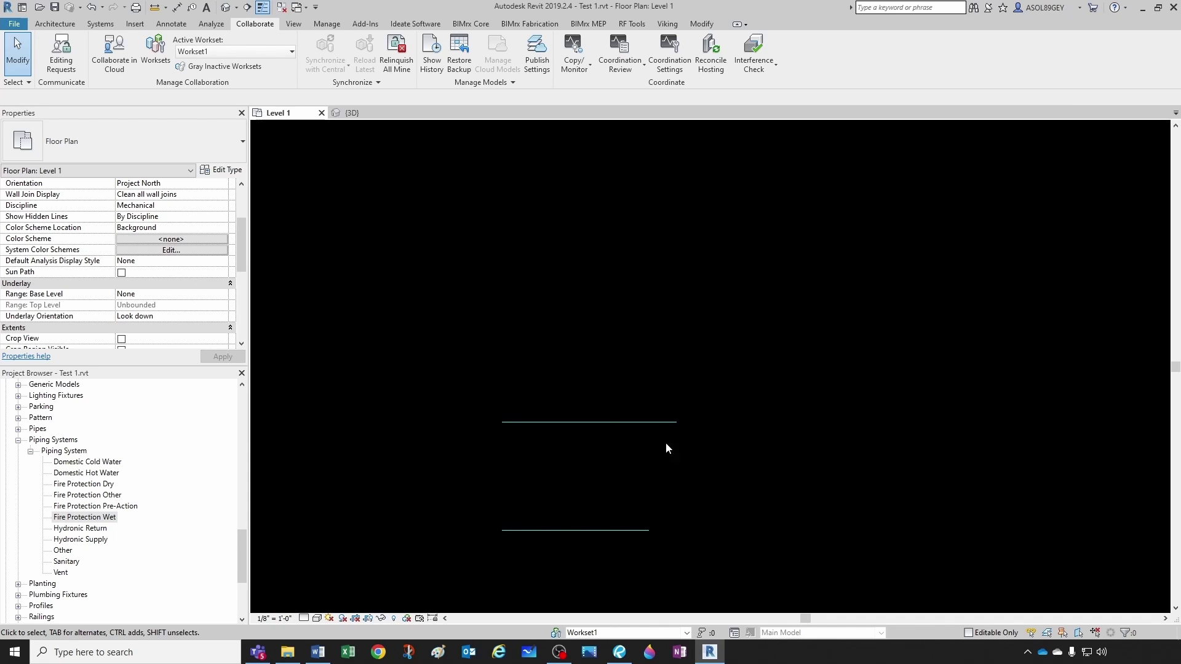
Reopen the Fire Protection Wet filter's definition from the Level 1 overrides and show only its checked categories
scroll(652, 478, "up", 1)
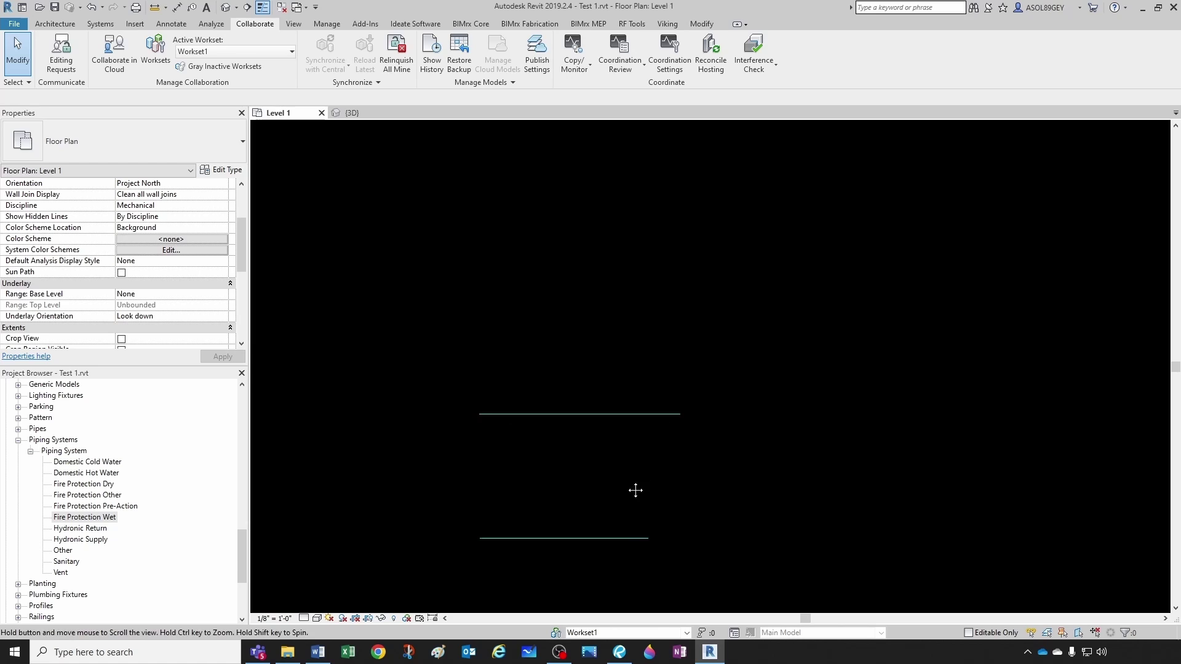
middle_click_drag(706, 490, 711, 457)
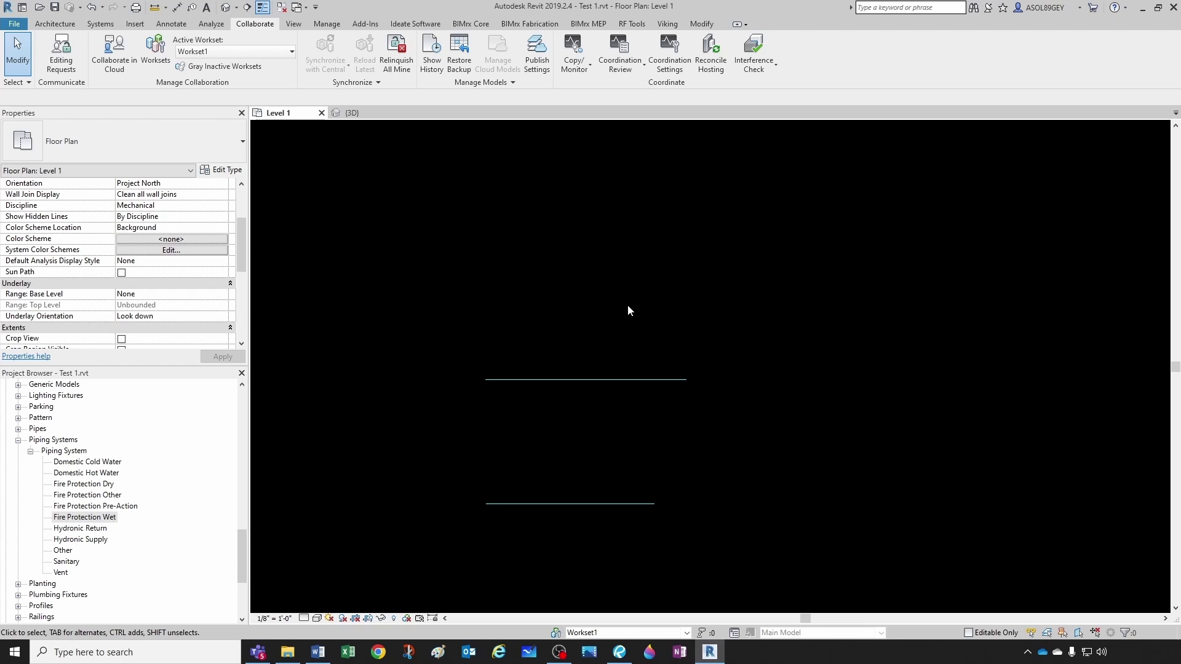
key("v")
key("g")
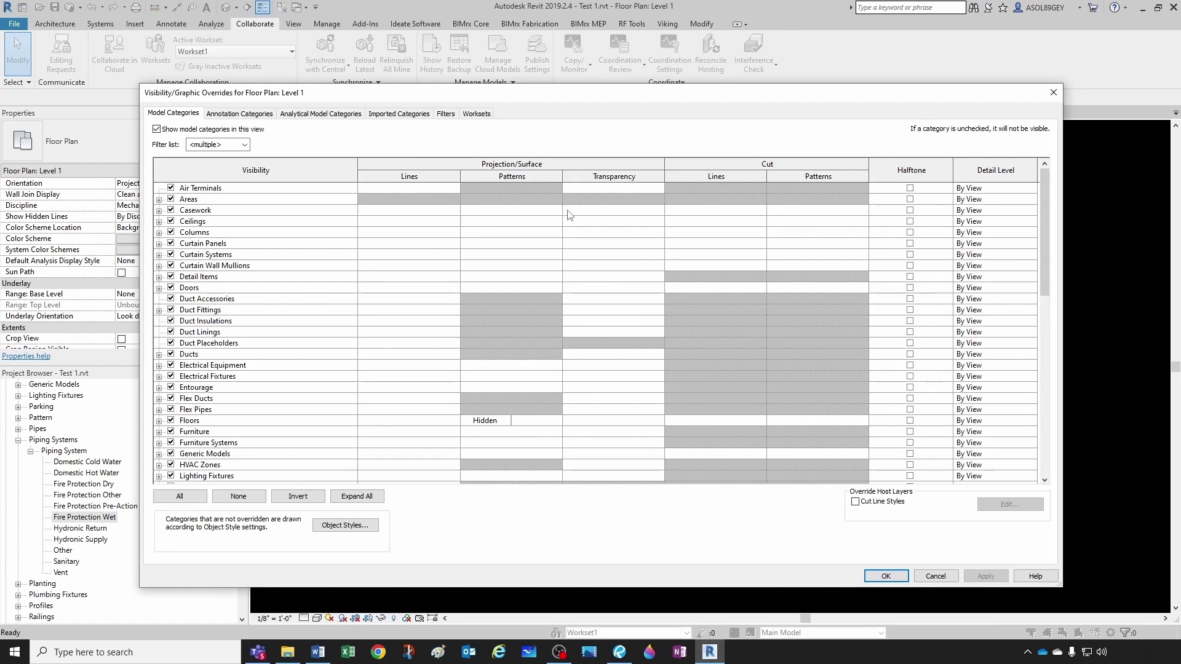
left_click(446, 115)
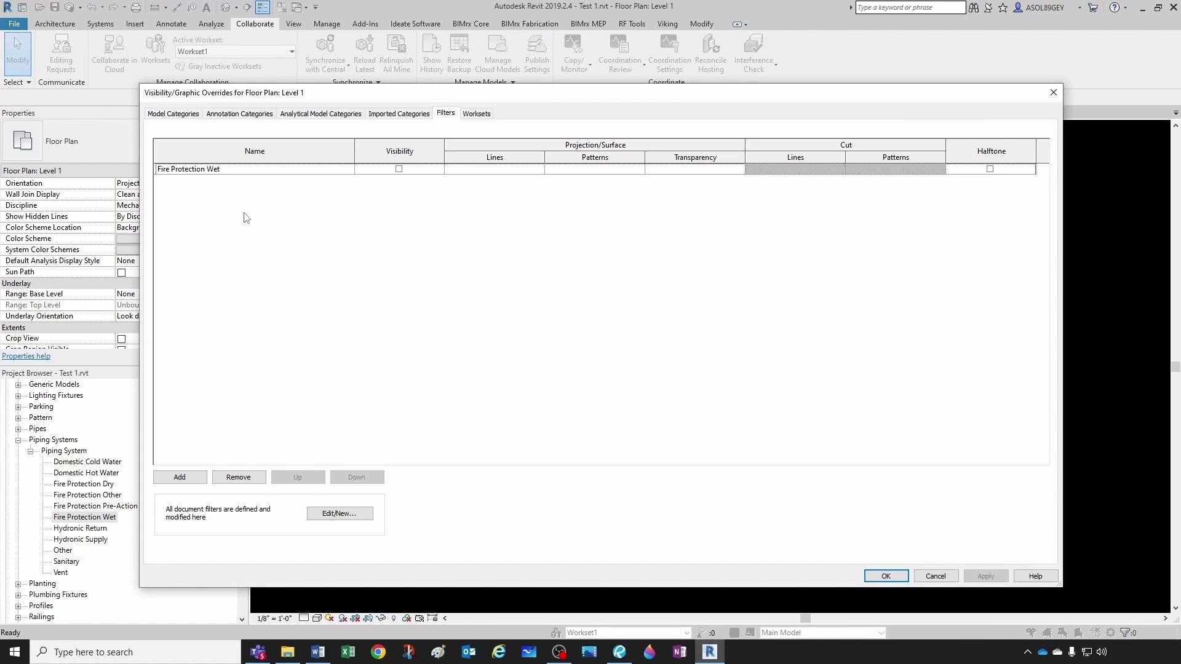
left_click(205, 172)
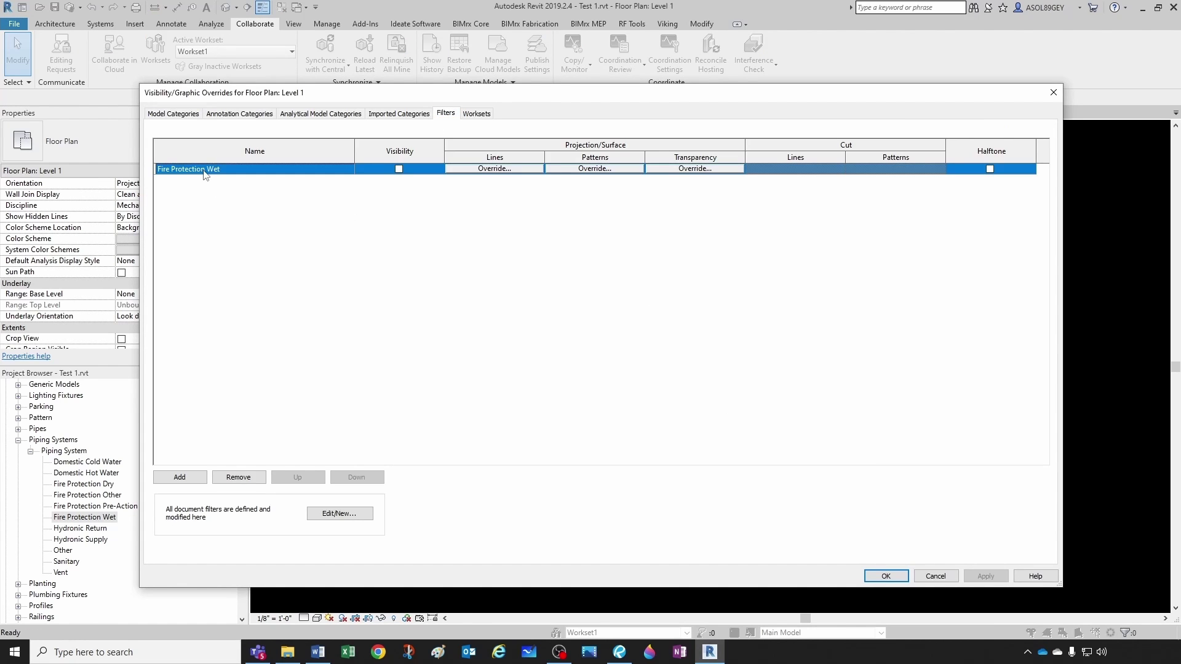
left_click(340, 513)
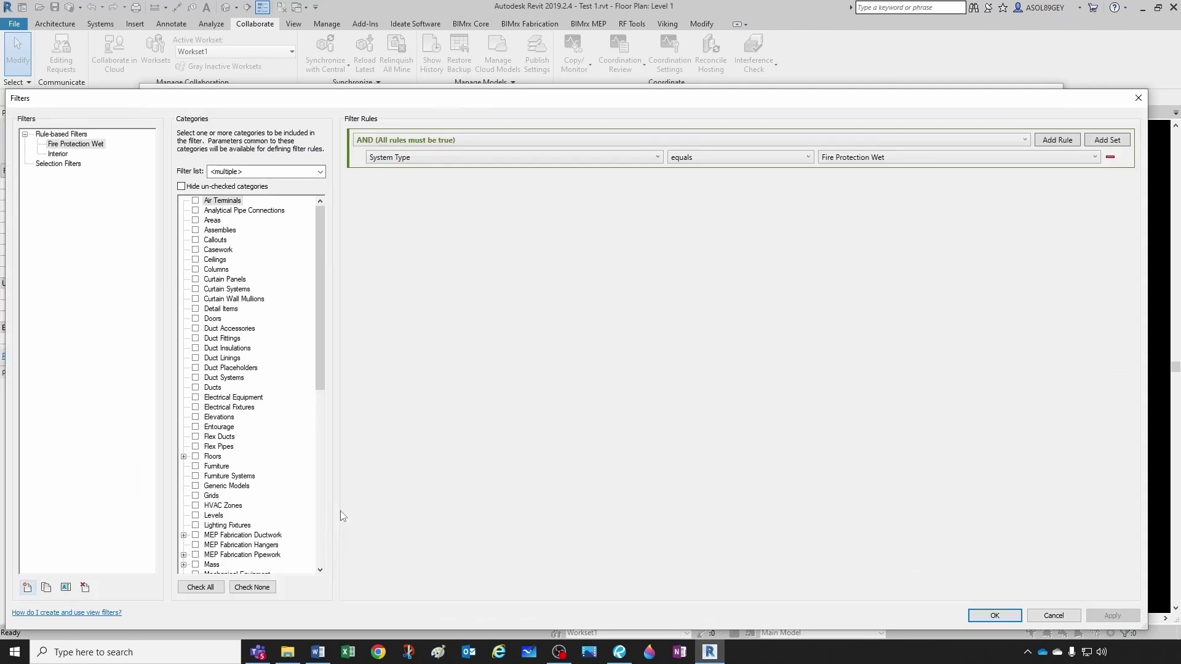
left_click(181, 185)
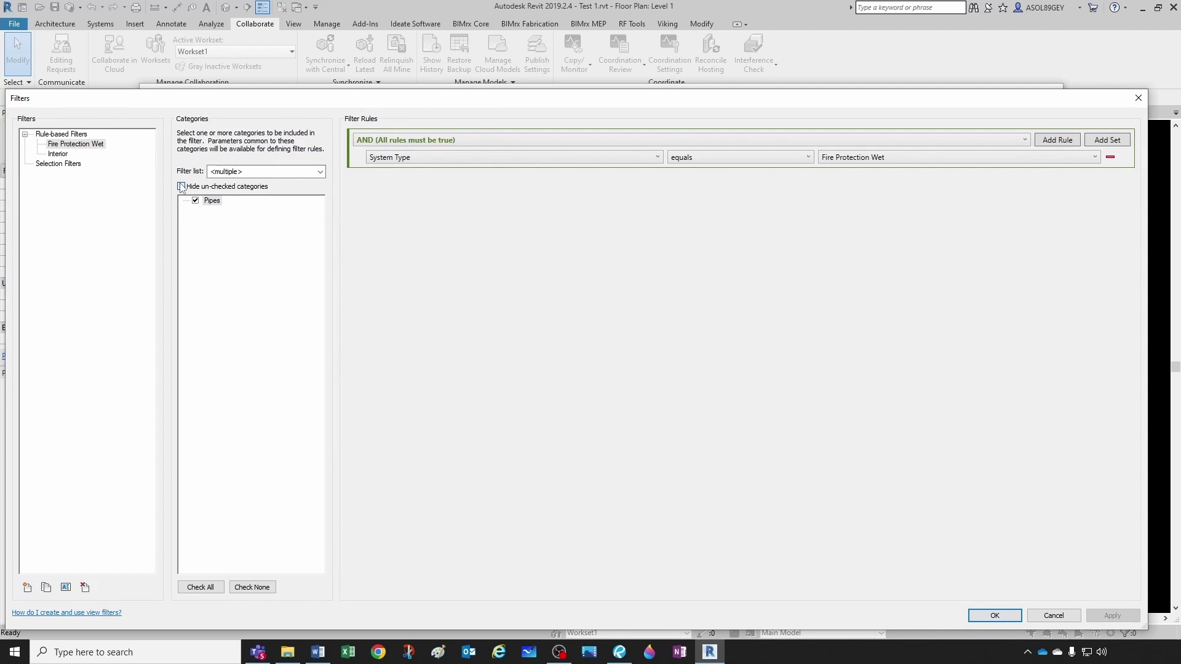
Try Size as the parameter of the Fire Protection Wet filter's rule and discard the changes
left_click(434, 158)
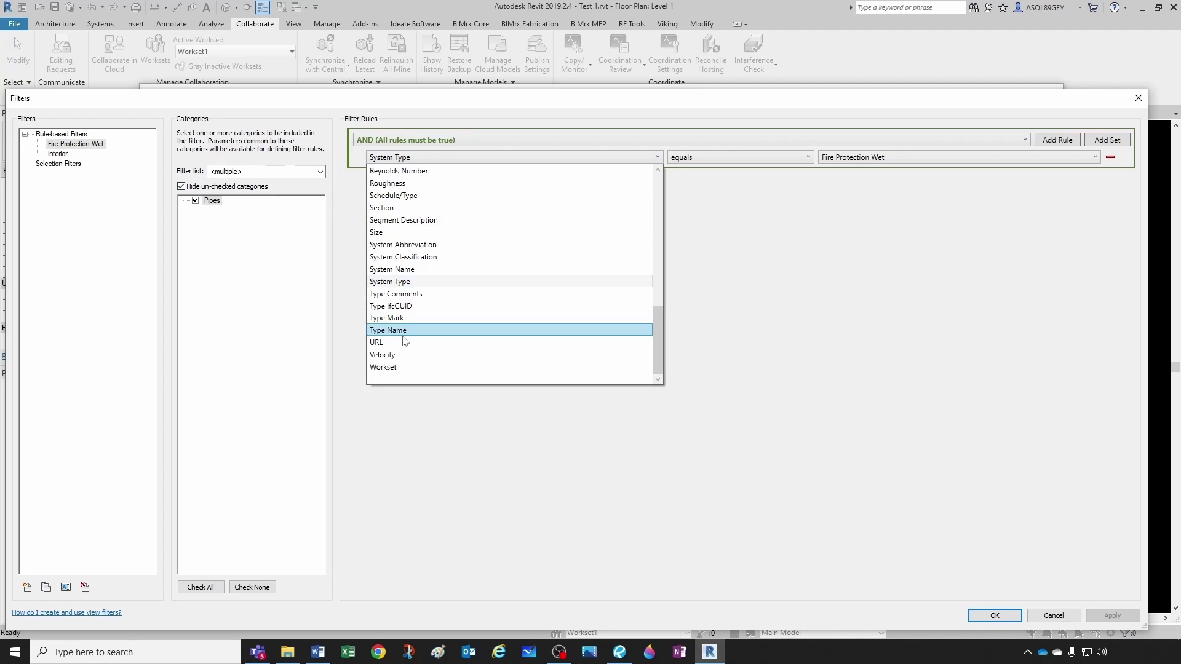
left_click(379, 234)
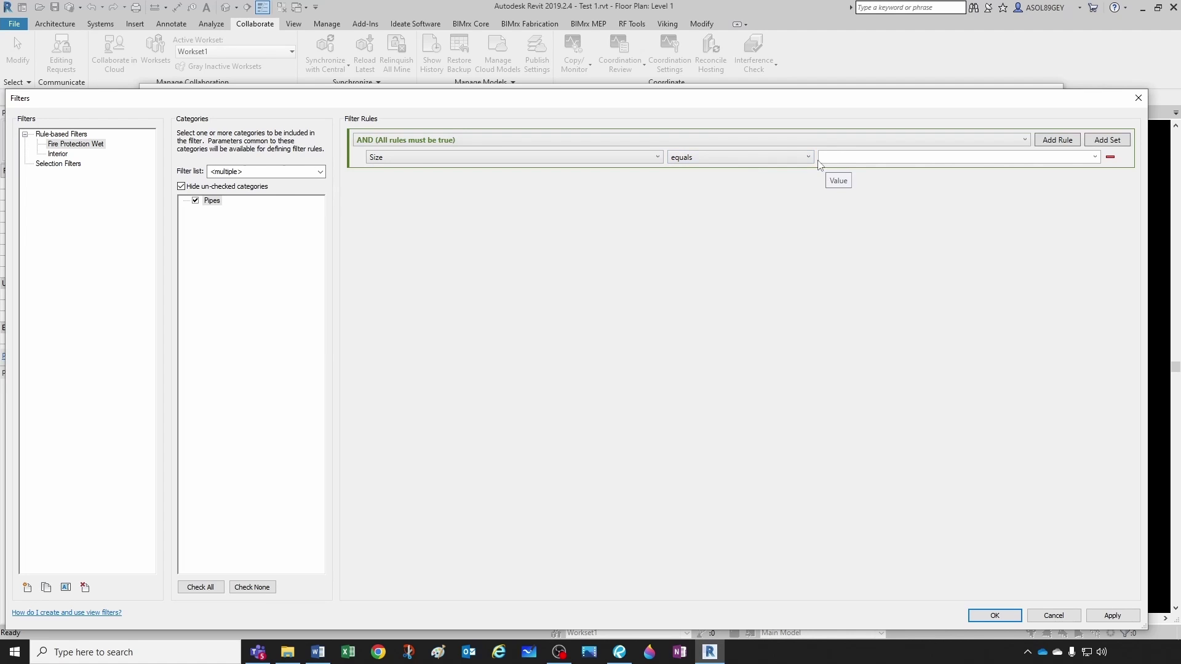
key("Return")
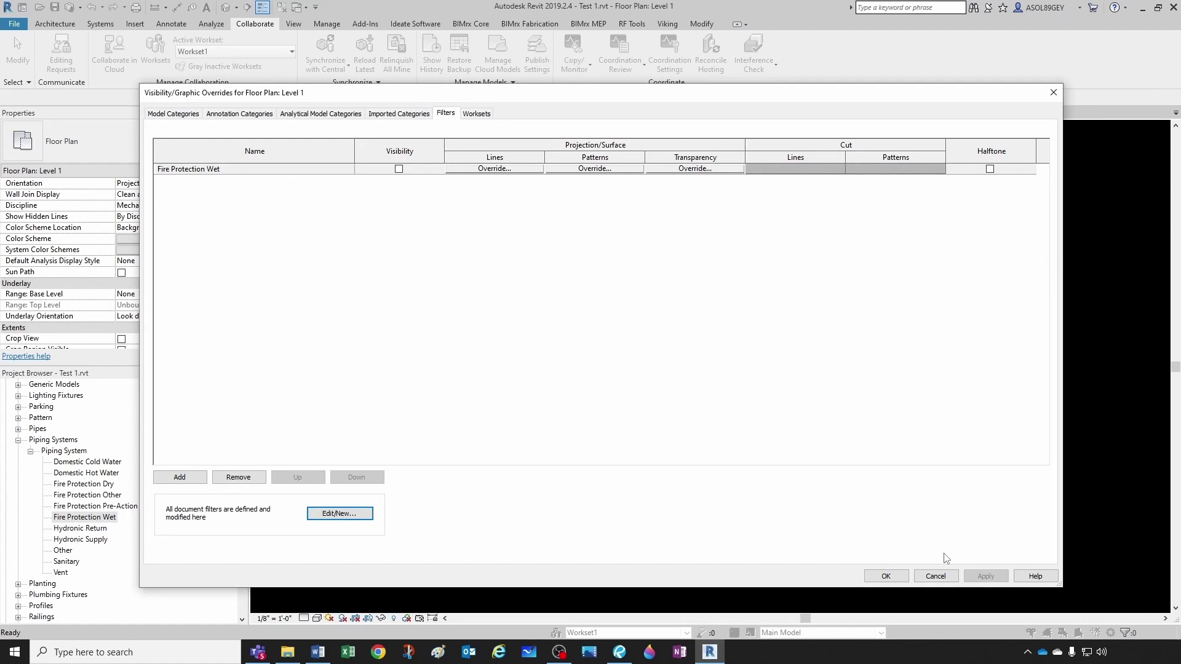
left_click(925, 572)
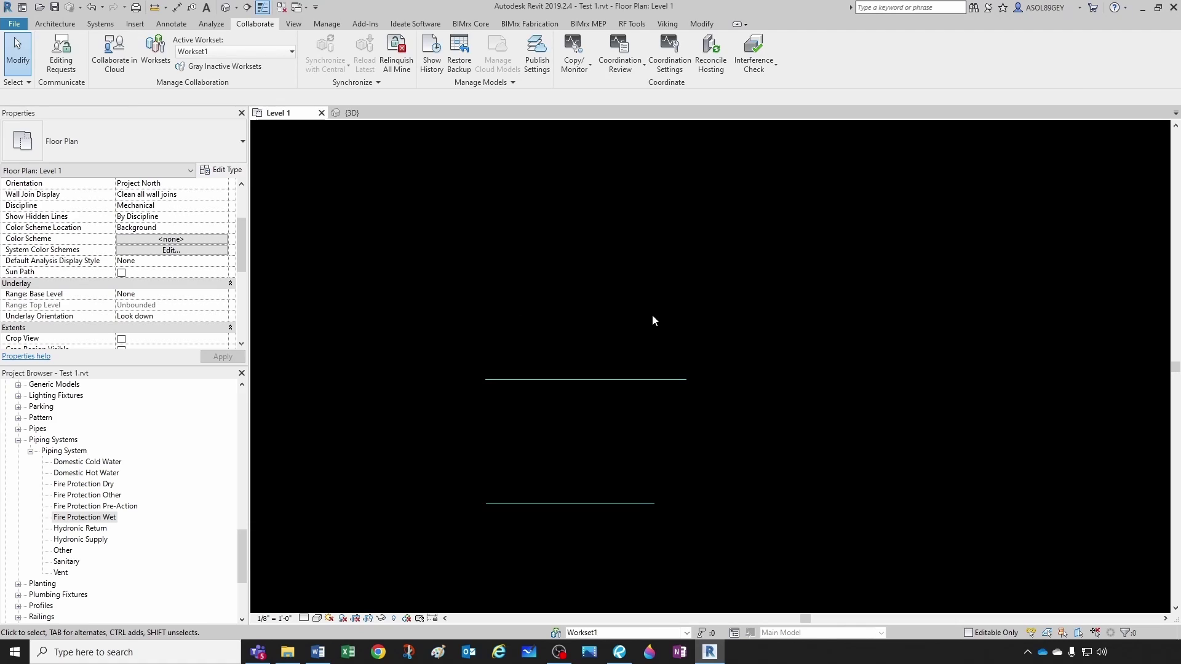